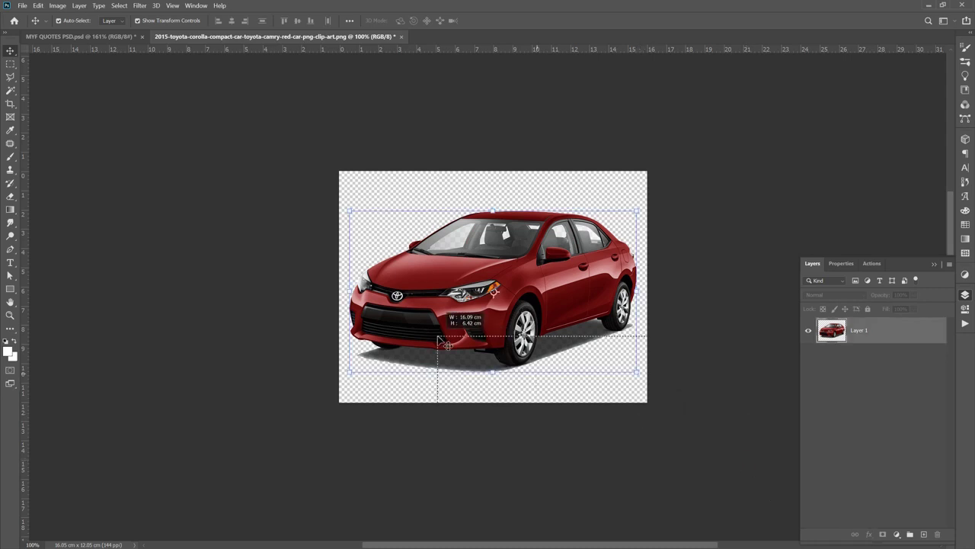
{"action": "scroll", "coordinate": [570, 316], "scroll_direction": "up", "scroll_amount": 1}
{"action": "scroll", "coordinate": [570, 316], "scroll_direction": "up", "scroll_amount": 1}
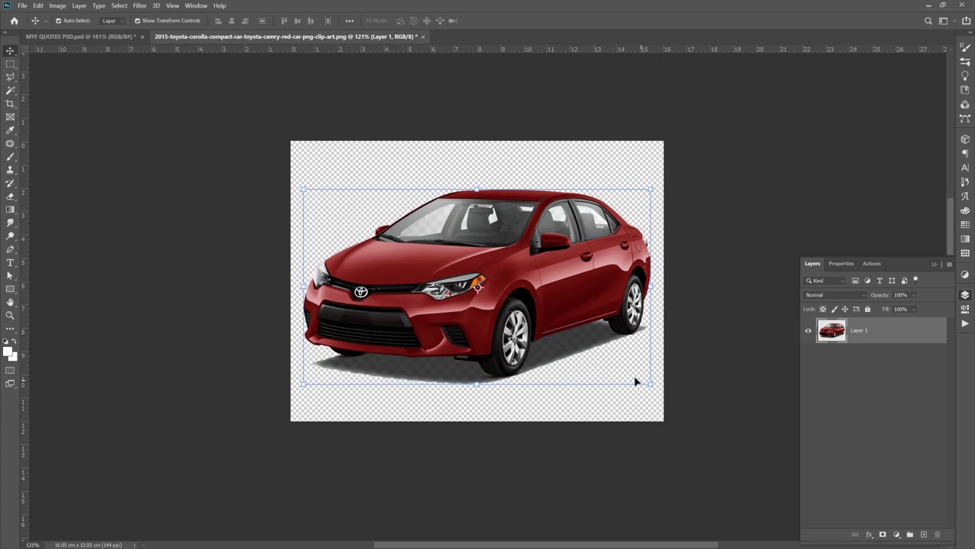
{"action": "scroll", "coordinate": [700, 436], "scroll_direction": "down", "scroll_amount": 3}
{"action": "scroll", "coordinate": [700, 436], "scroll_direction": "up", "scroll_amount": 1}
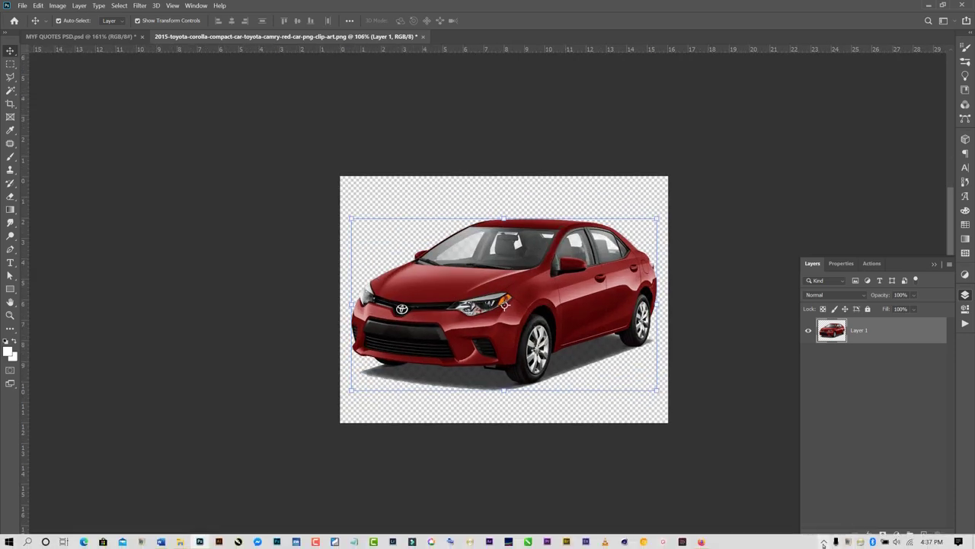
{"action": "left_click", "coordinate": [824, 542]}
{"action": "left_click", "coordinate": [842, 507]}
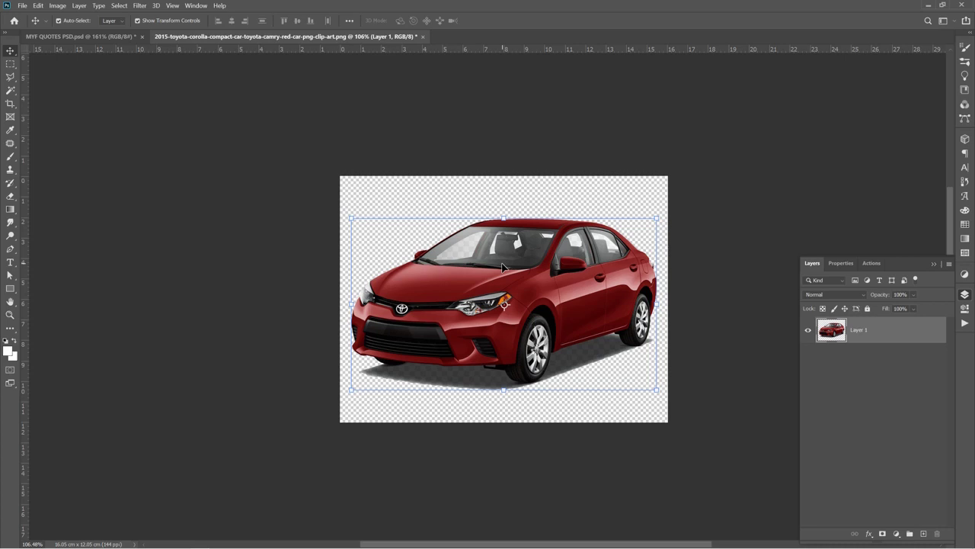
Step: Start a new document based on the A5 print preset
{"action": "key", "text": "ctrl"}
{"action": "key", "text": "ctrl+n"}
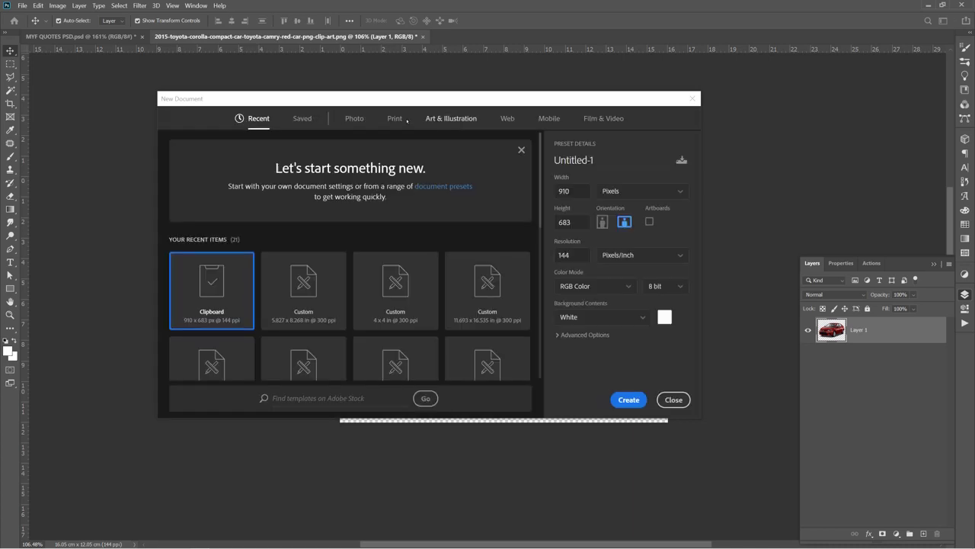
{"action": "left_click", "coordinate": [393, 121]}
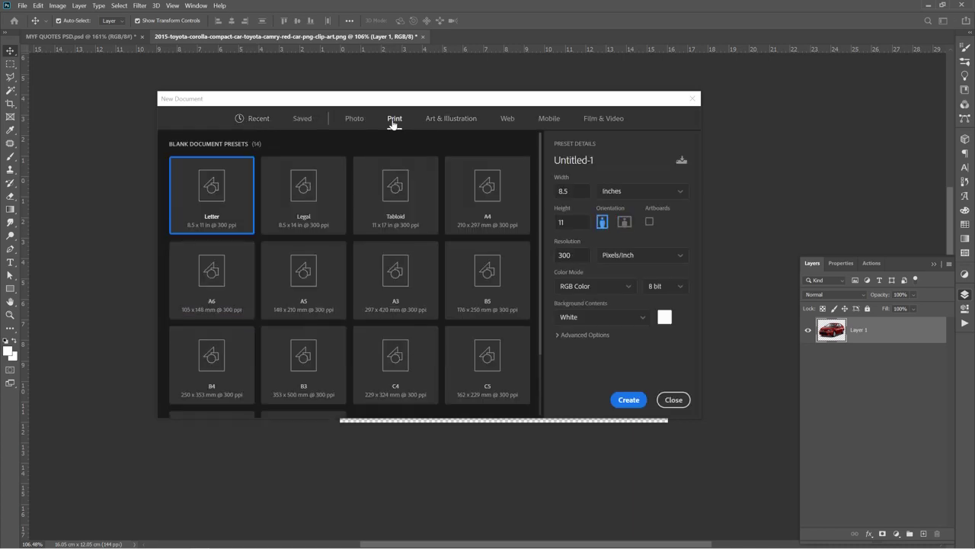
{"action": "left_click", "coordinate": [478, 209]}
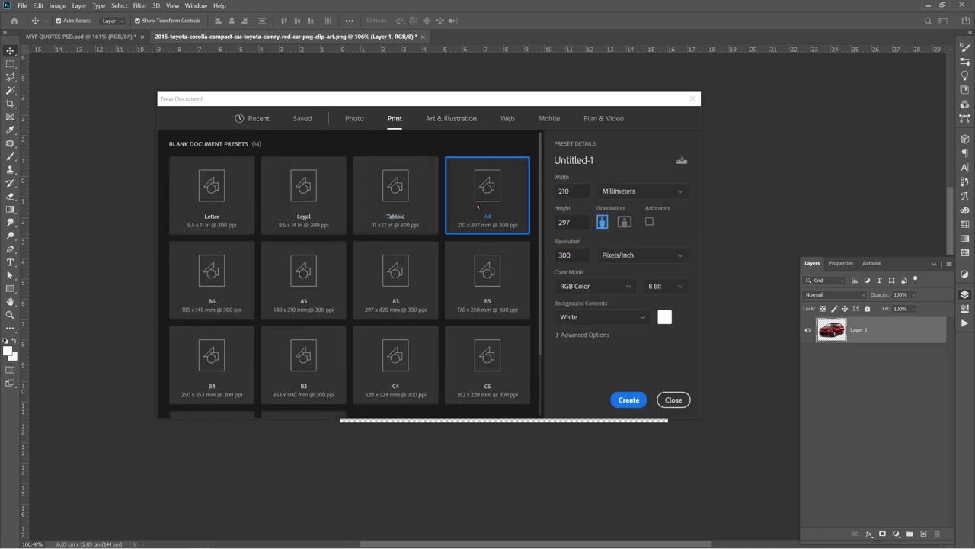
{"action": "left_click", "coordinate": [296, 291]}
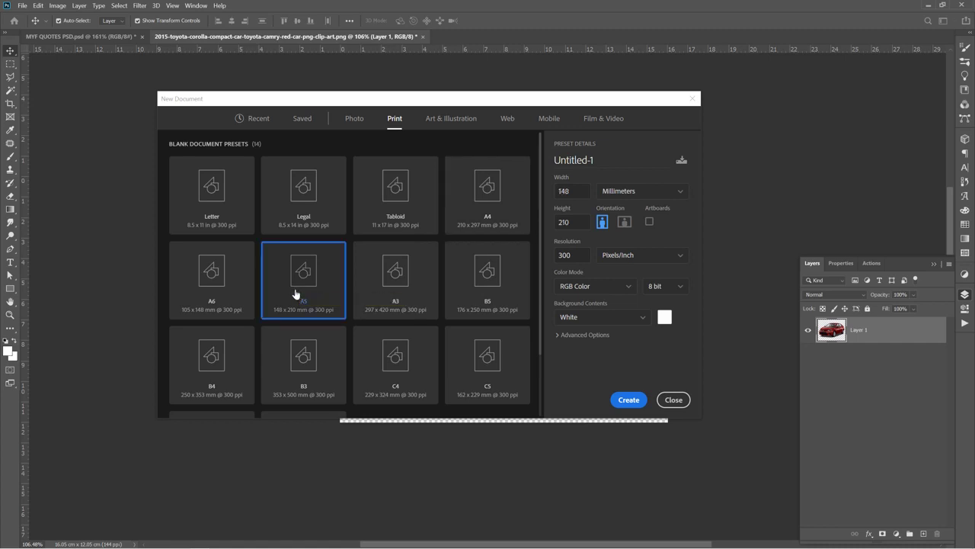
Step: Set the new document's size to 5 × 8 inches (12.7 × 20.32 cm) at 300 ppi and create it
{"action": "left_click", "coordinate": [614, 198]}
{"action": "left_click", "coordinate": [616, 229]}
{"action": "left_click", "coordinate": [576, 190]}
{"action": "key", "text": "BackSpace"}
{"action": "type", "text": "5"}
{"action": "left_click", "coordinate": [579, 223]}
{"action": "type", "text": "5"}
{"action": "left_click", "coordinate": [623, 400]}
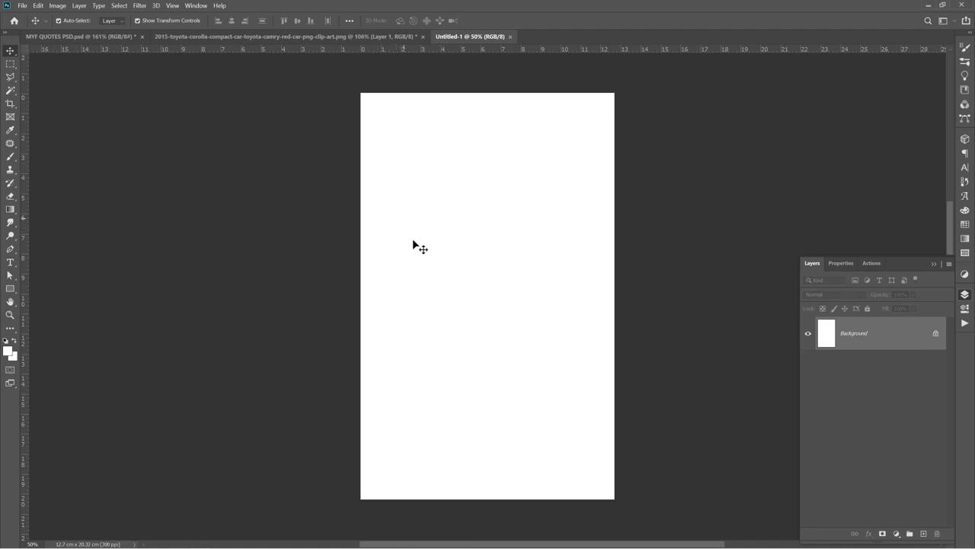
{"action": "scroll", "coordinate": [448, 292], "scroll_direction": "down", "scroll_amount": 2}
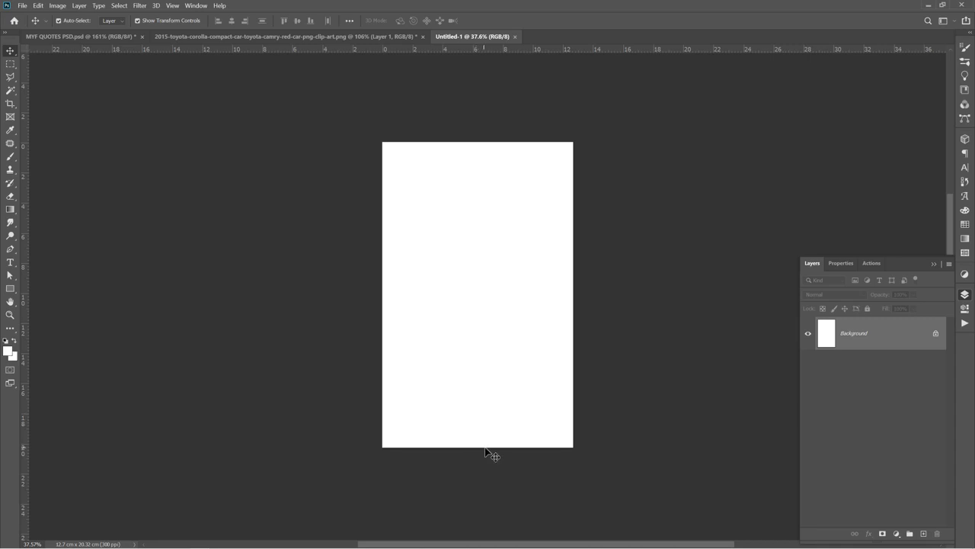
{"action": "scroll", "coordinate": [487, 451], "scroll_direction": "up", "scroll_amount": 2}
{"action": "scroll", "coordinate": [466, 381], "scroll_direction": "down", "scroll_amount": 2}
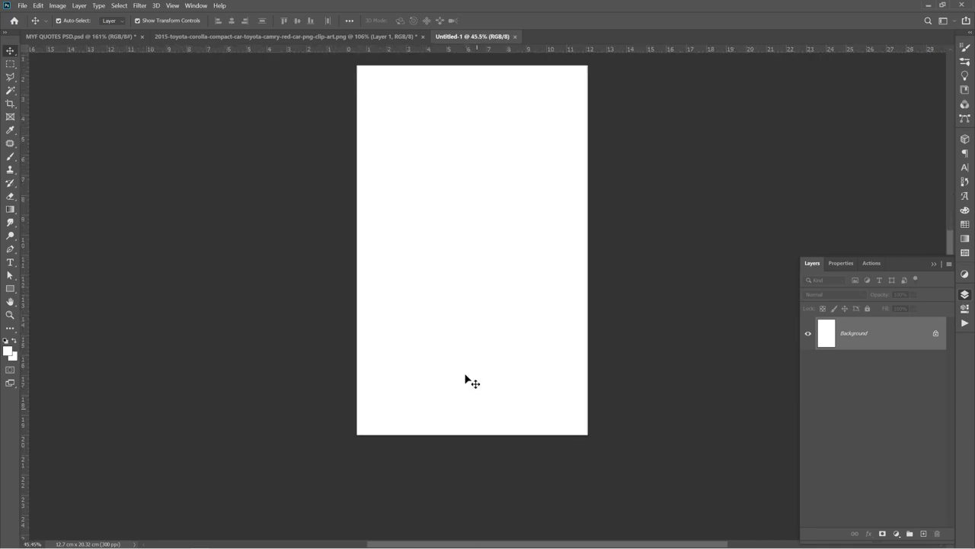
{"action": "scroll", "coordinate": [475, 133], "scroll_direction": "up", "scroll_amount": 1}
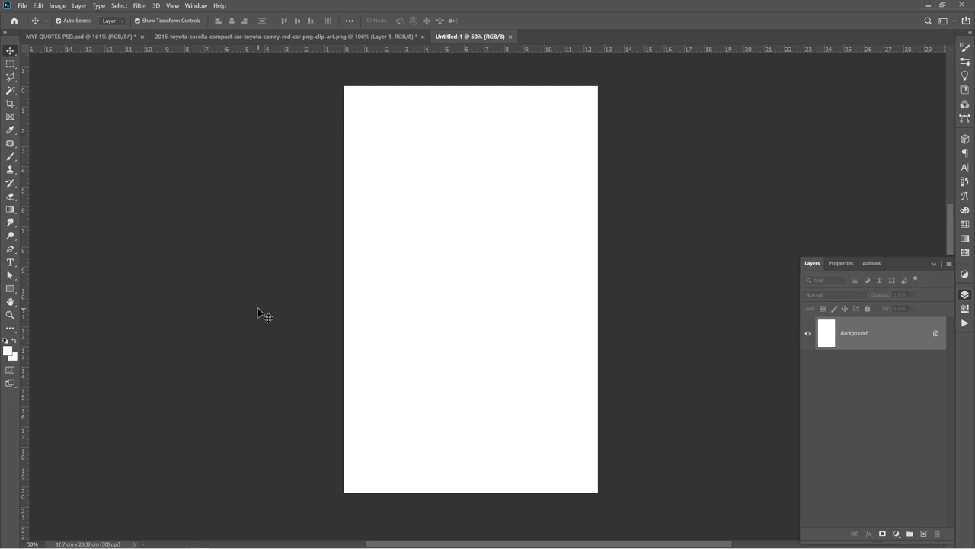
{"action": "left_click", "coordinate": [10, 288]}
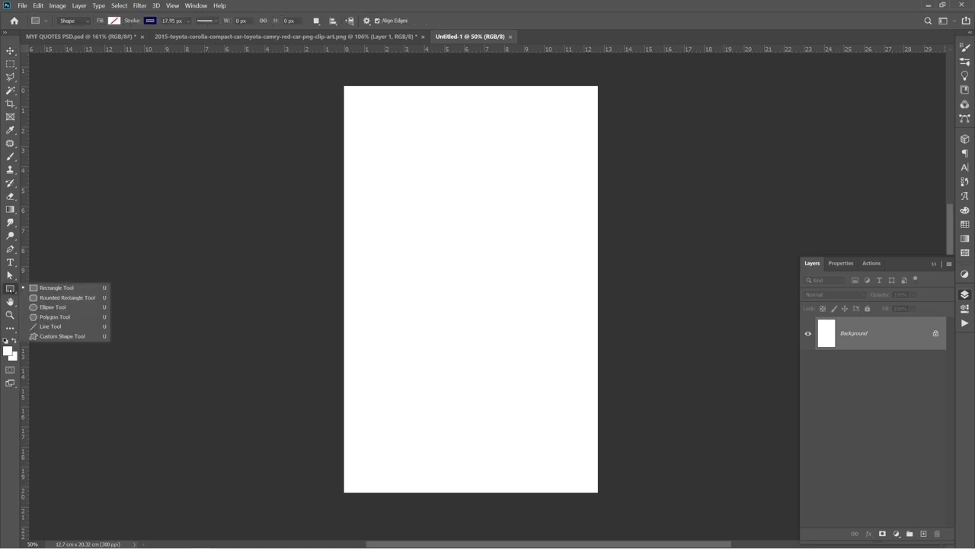
{"action": "key", "text": "Escape"}
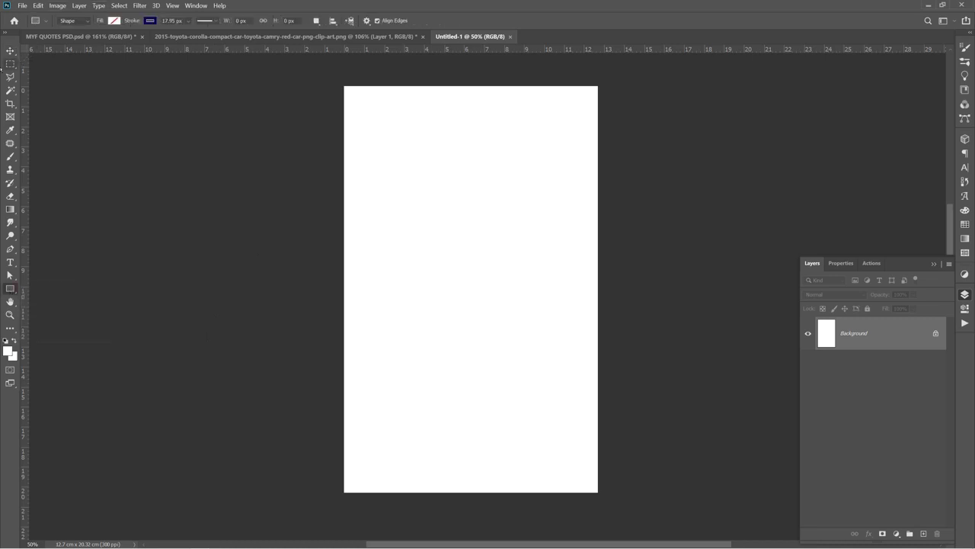
{"action": "key", "text": "v"}
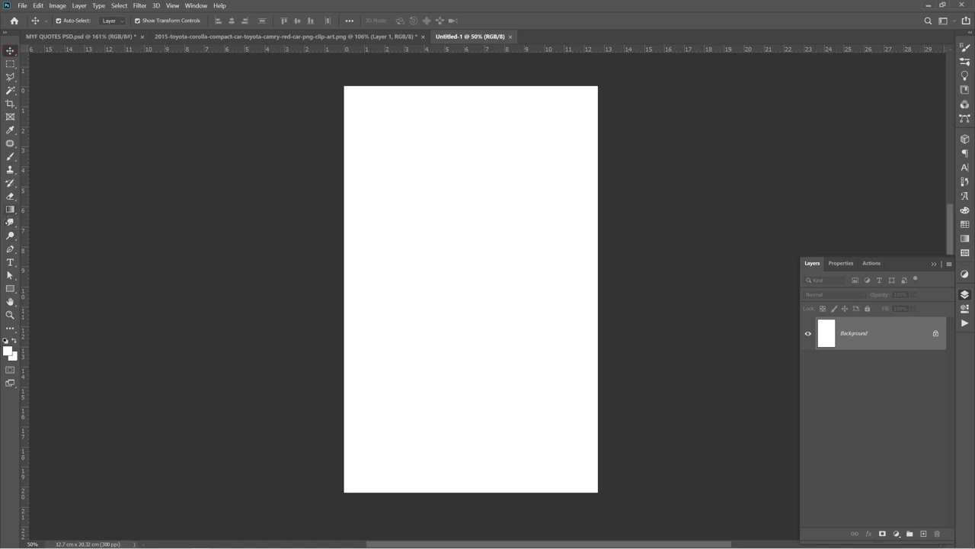
Step: Place a vertical guide at about 9 cm and set the Pen tool to Shape mode with a black fill and no stroke
{"action": "left_click", "coordinate": [10, 249]}
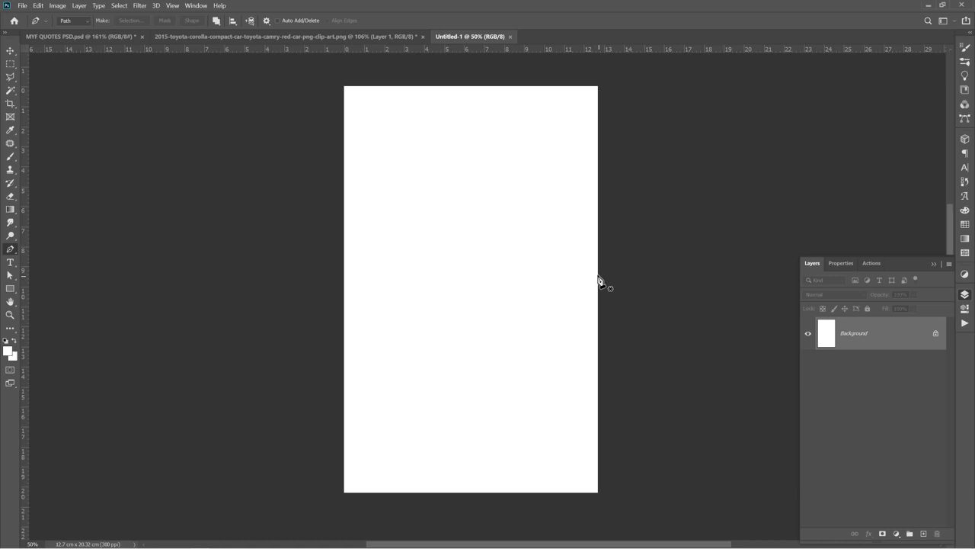
{"action": "left_click_drag", "start_coordinate": [24, 276], "coordinate": [526, 289]}
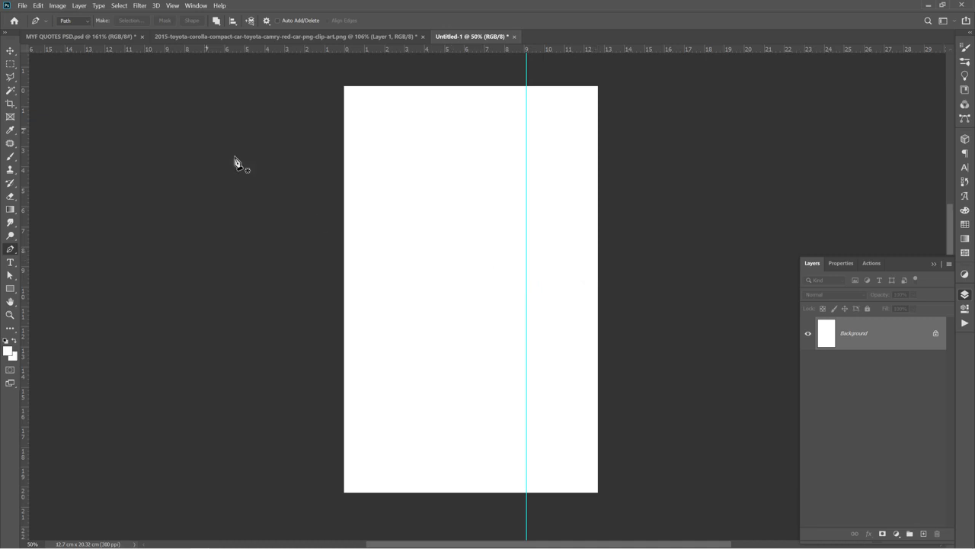
{"action": "left_click", "coordinate": [69, 20]}
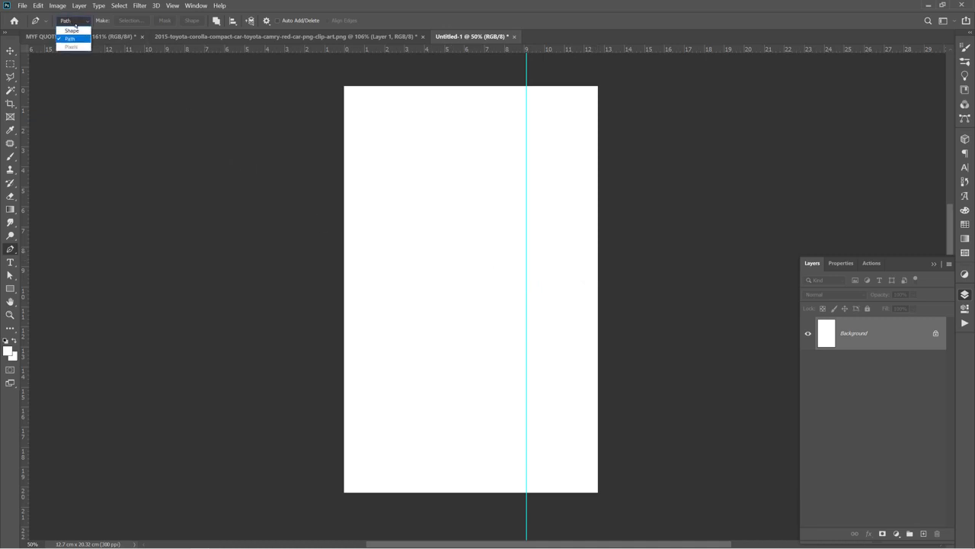
{"action": "left_click", "coordinate": [72, 30]}
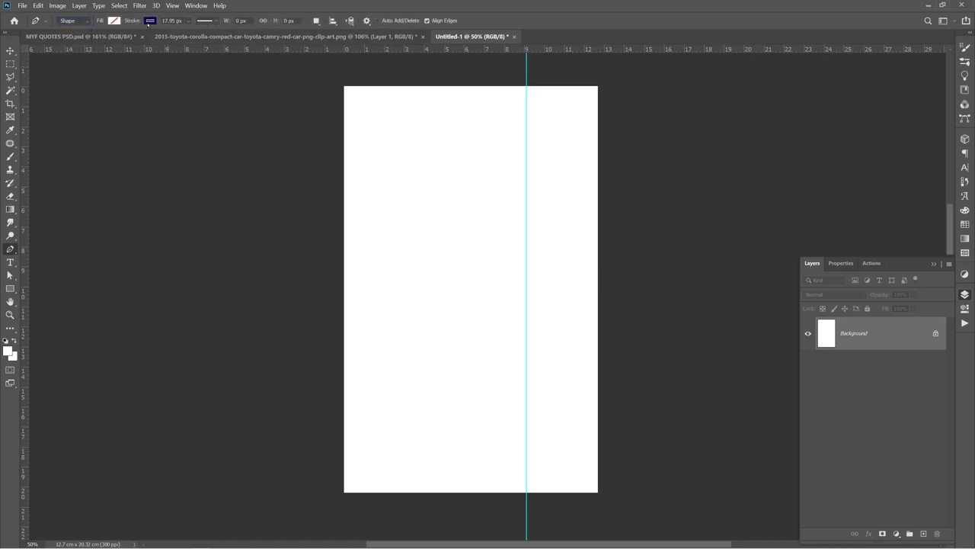
{"action": "left_click", "coordinate": [149, 21]}
{"action": "left_click", "coordinate": [90, 41]}
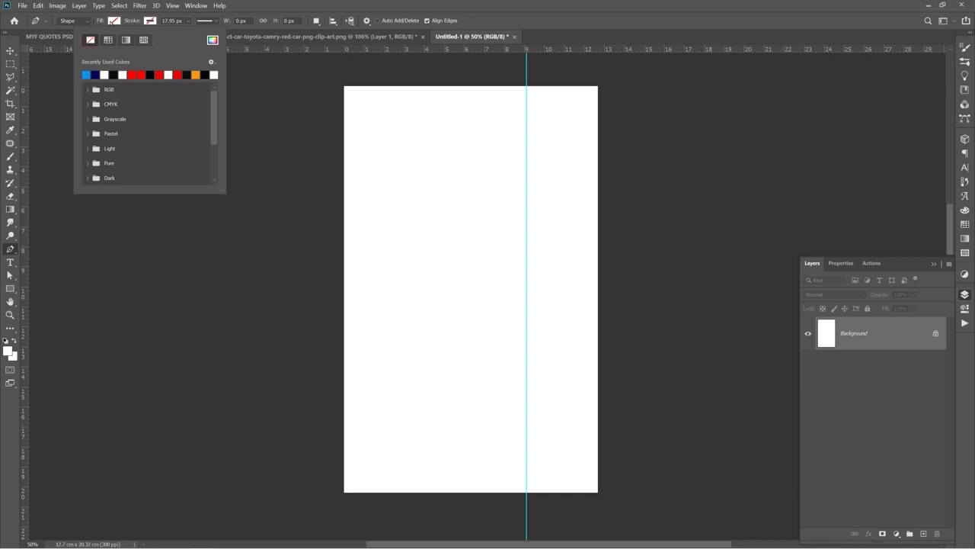
{"action": "left_click", "coordinate": [114, 20]}
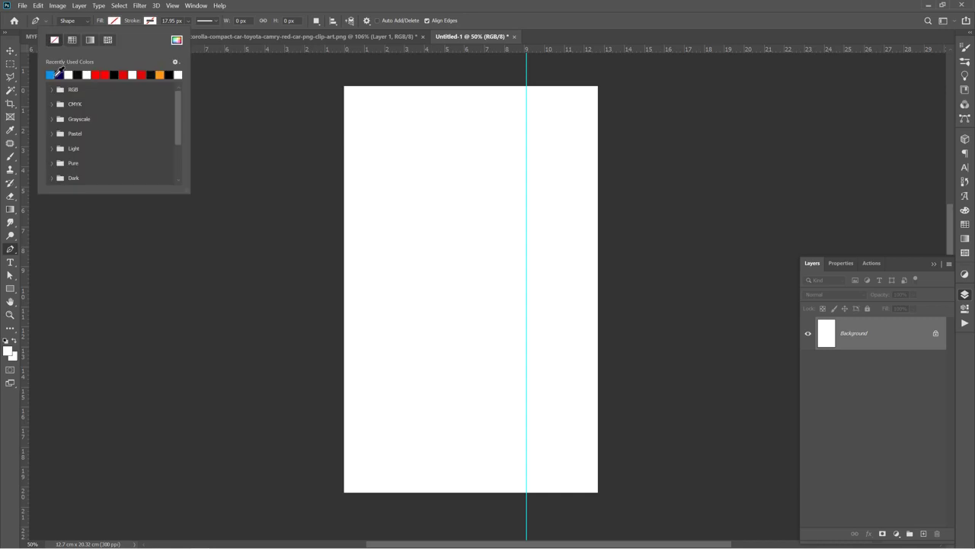
{"action": "left_click", "coordinate": [168, 74]}
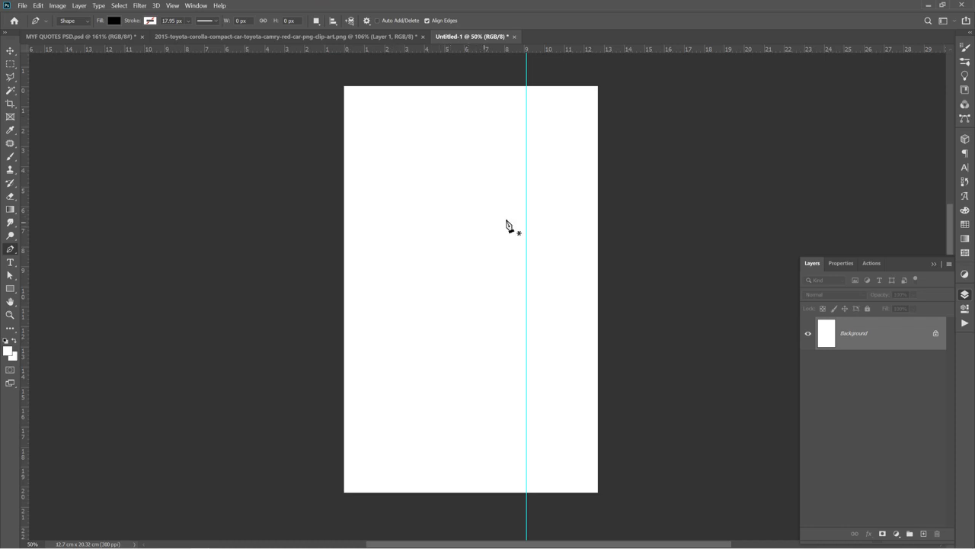
Step: Draw a black V-bent band across the full page width, about 1510 × 376 px, with its lower bend on the guide
{"action": "left_click", "coordinate": [596, 260]}
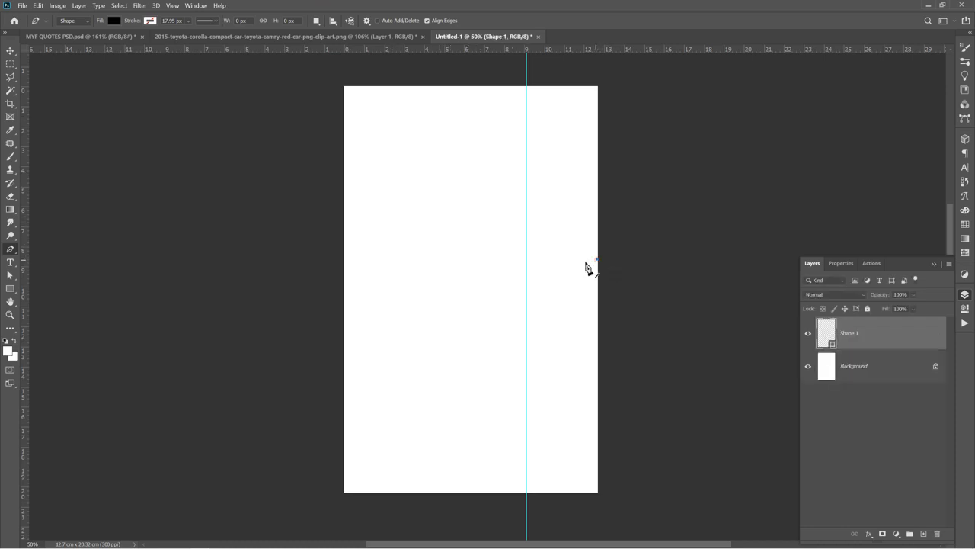
{"action": "left_click", "coordinate": [526, 276]}
{"action": "key", "text": "ctrl+z"}
{"action": "left_click", "coordinate": [527, 279]}
{"action": "left_click", "coordinate": [344, 251]}
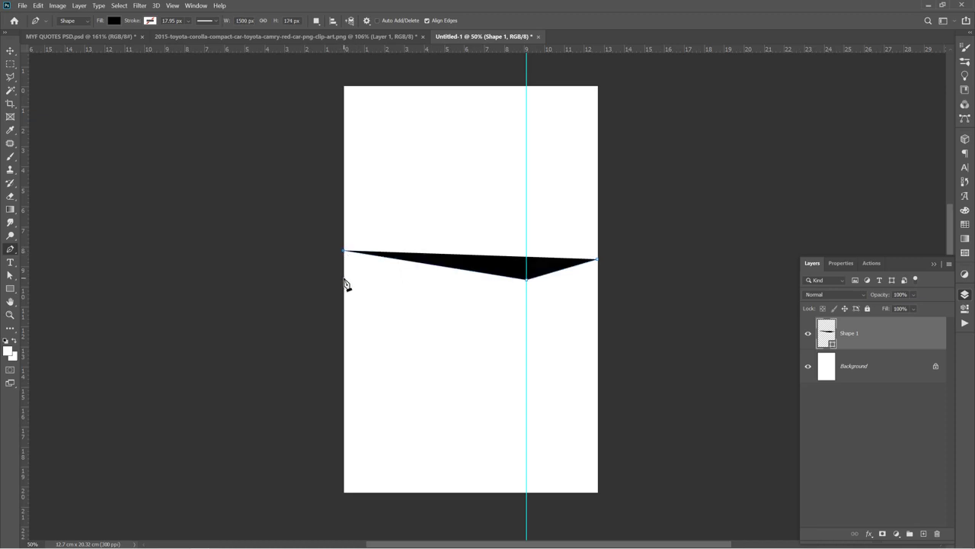
{"action": "left_click", "coordinate": [344, 279]}
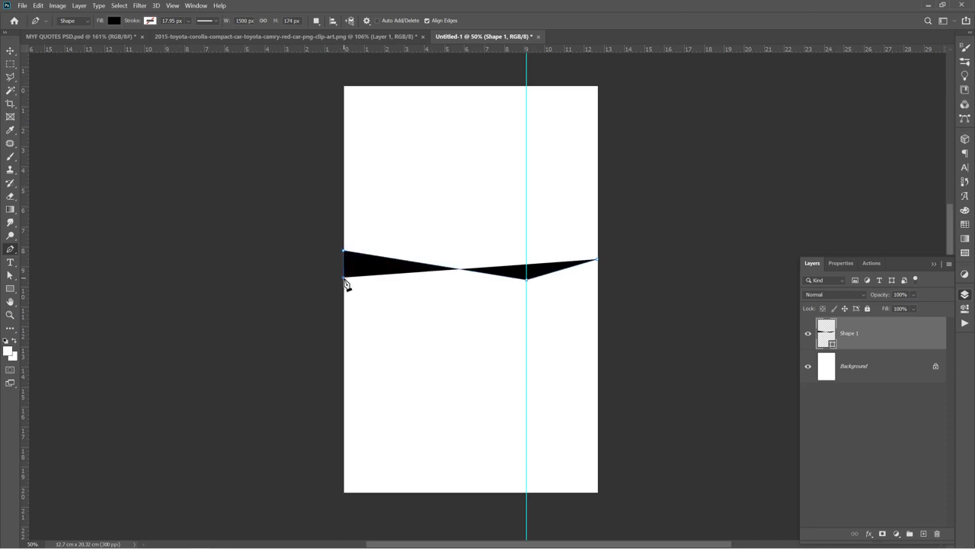
{"action": "left_click", "coordinate": [526, 312]}
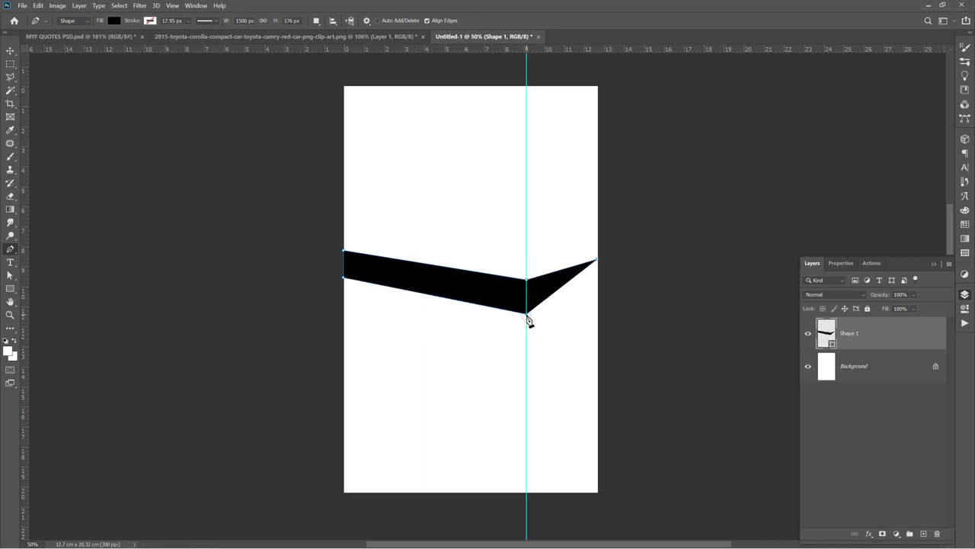
{"action": "left_click", "coordinate": [596, 295]}
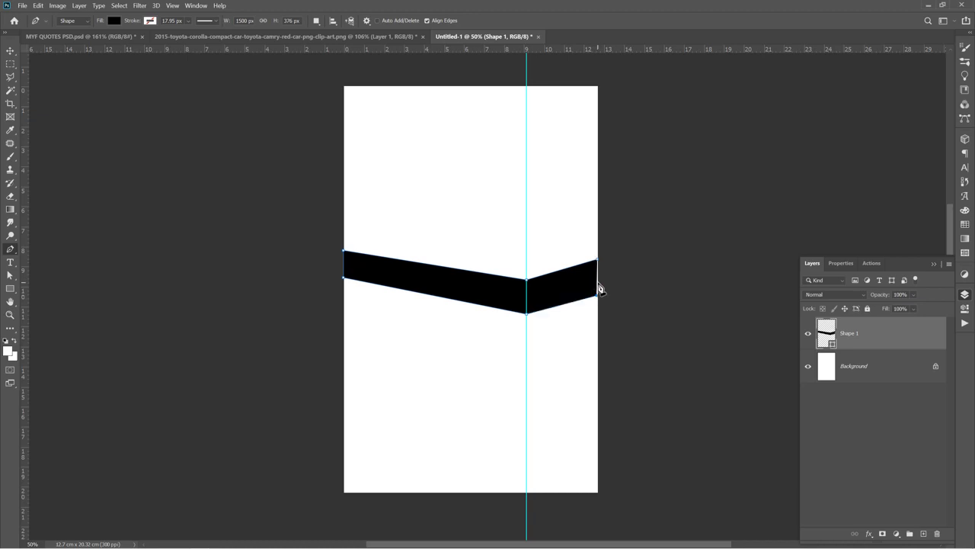
{"action": "left_click", "coordinate": [600, 288]}
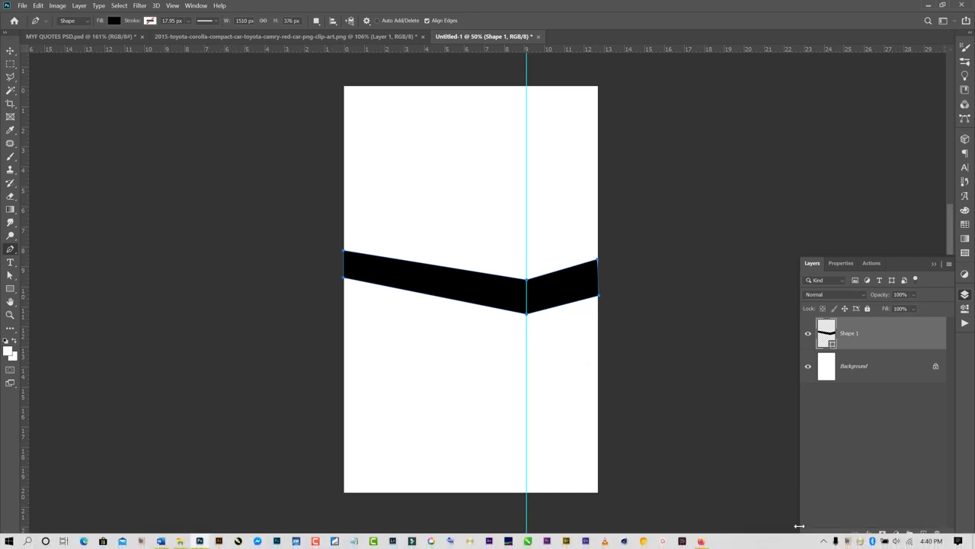
{"action": "left_click", "coordinate": [822, 541]}
{"action": "left_click", "coordinate": [843, 502]}
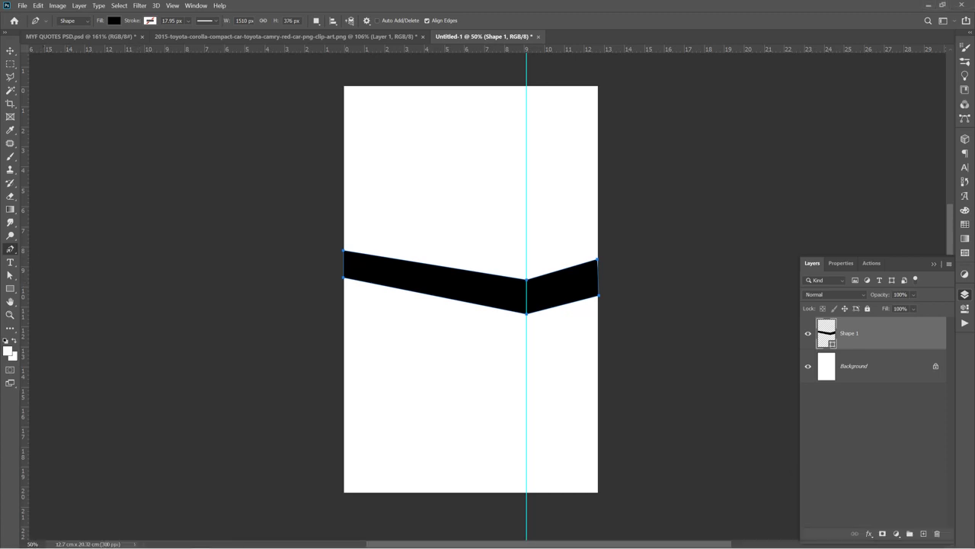
Step: Adjust the band's lower-left and right-edge anchor points with the Convert Point tool
{"action": "right_click", "coordinate": [10, 249]}
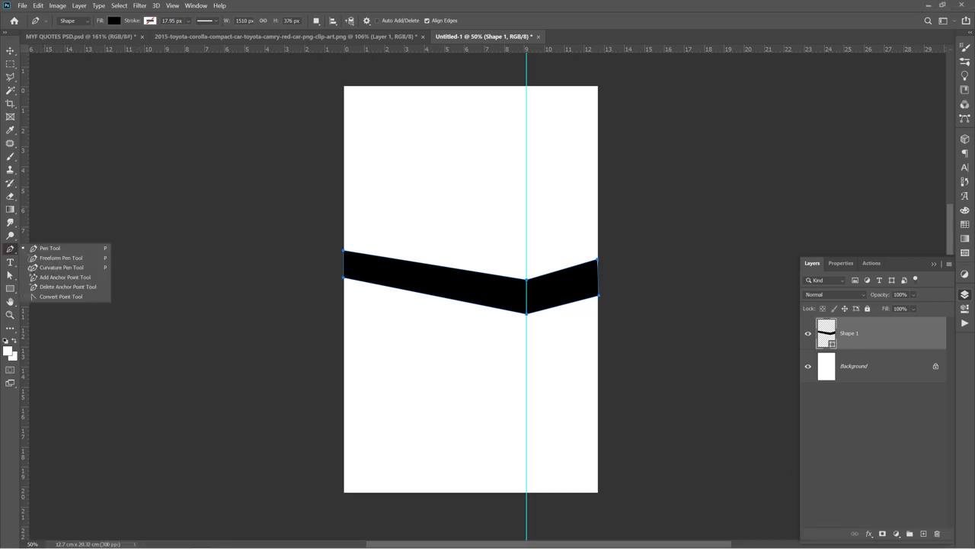
{"action": "left_click", "coordinate": [49, 297]}
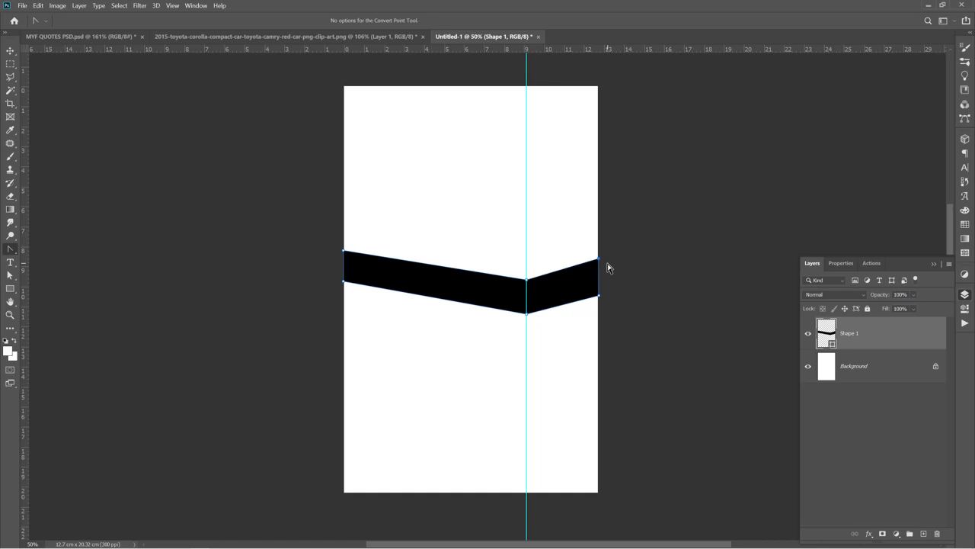
{"action": "left_click", "coordinate": [610, 335]}
Step: Duplicate the band layer and nudge the original Shape 1 slightly upward beneath the copy
{"action": "key", "text": "v"}
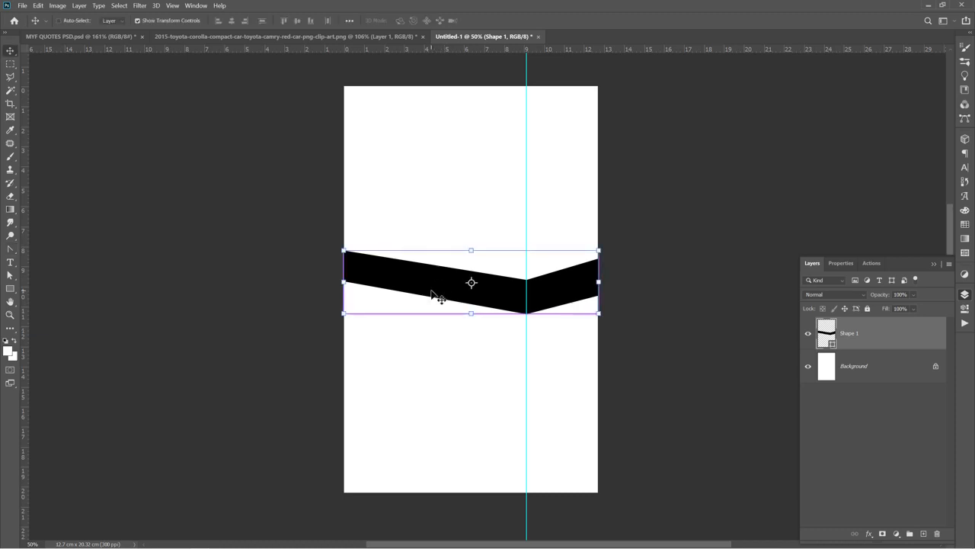
{"action": "key", "text": "ctrl+j"}
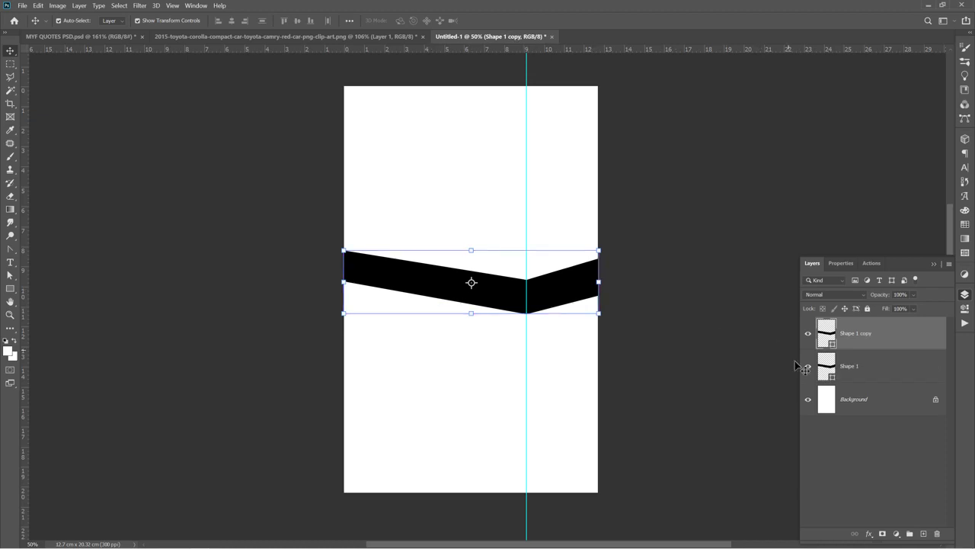
{"action": "left_click", "coordinate": [851, 367]}
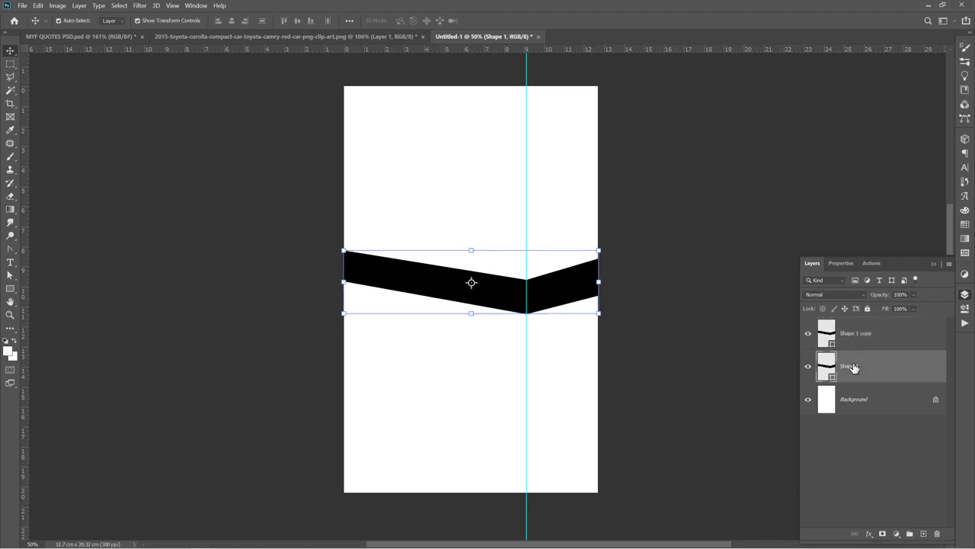
{"action": "key", "text": "Up"}
{"action": "key", "text": "Up"}
{"action": "key", "text": "Up"}
{"action": "key", "text": "Up"}
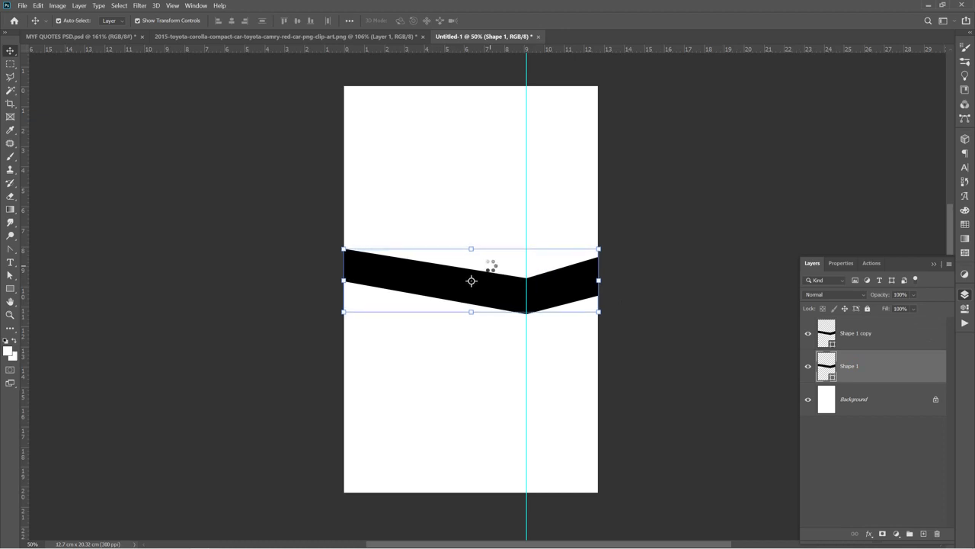
Step: Change the fill colour of the lower Shape 1 band to white
{"action": "double_click", "coordinate": [829, 367]}
{"action": "left_click", "coordinate": [454, 352]}
{"action": "key", "text": "Return"}
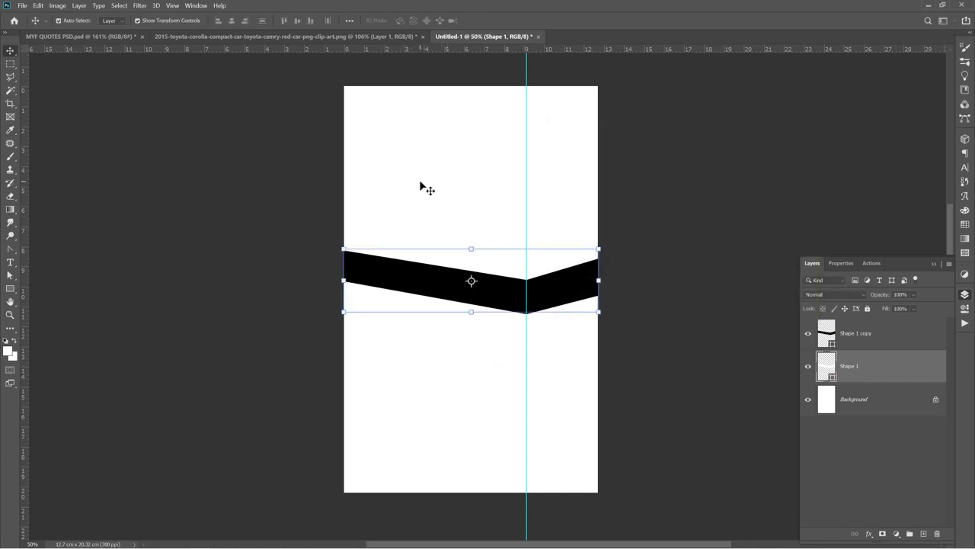
Step: Draw an orange pen shape about 1624 × 1296 px above the Background layer, filling the page's upper part down behind the V-bent band
{"action": "left_click", "coordinate": [838, 396]}
{"action": "double_click", "coordinate": [839, 395]}
{"action": "left_click", "coordinate": [568, 180]}
{"action": "key", "text": "p"}
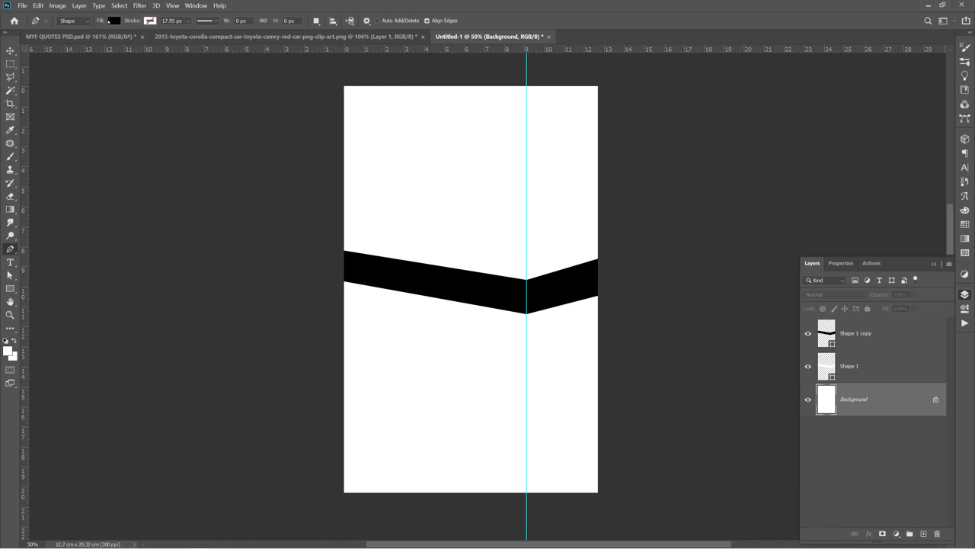
{"action": "left_click", "coordinate": [111, 21]}
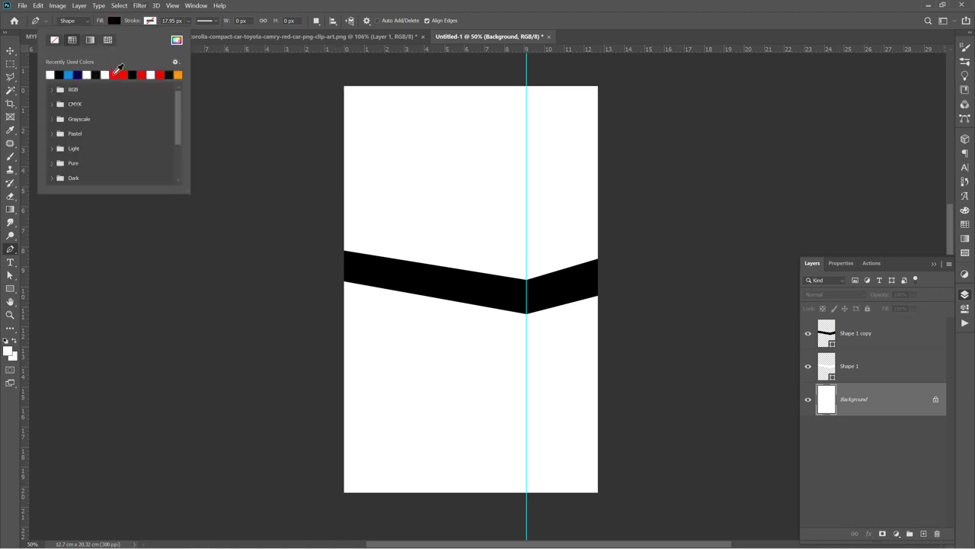
{"action": "left_click", "coordinate": [117, 74]}
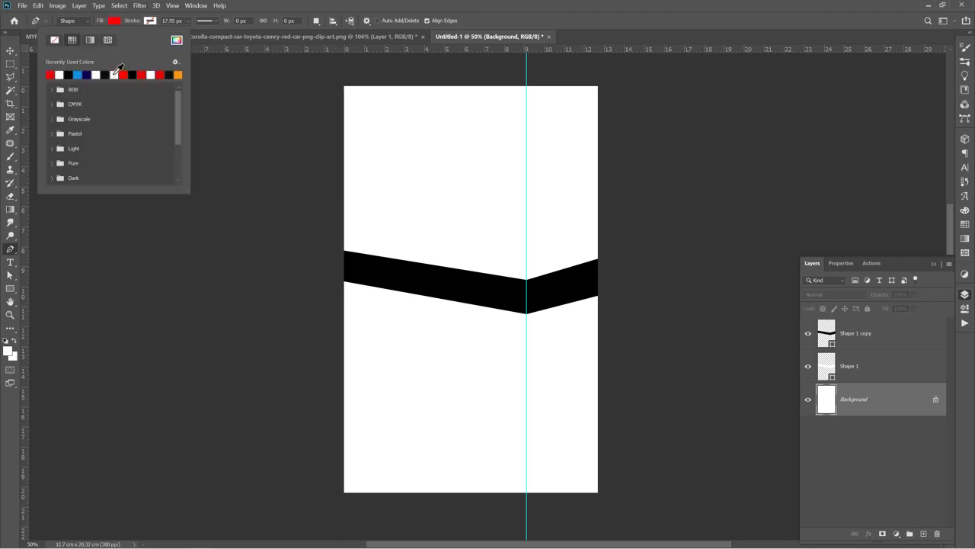
{"action": "left_click", "coordinate": [179, 74]}
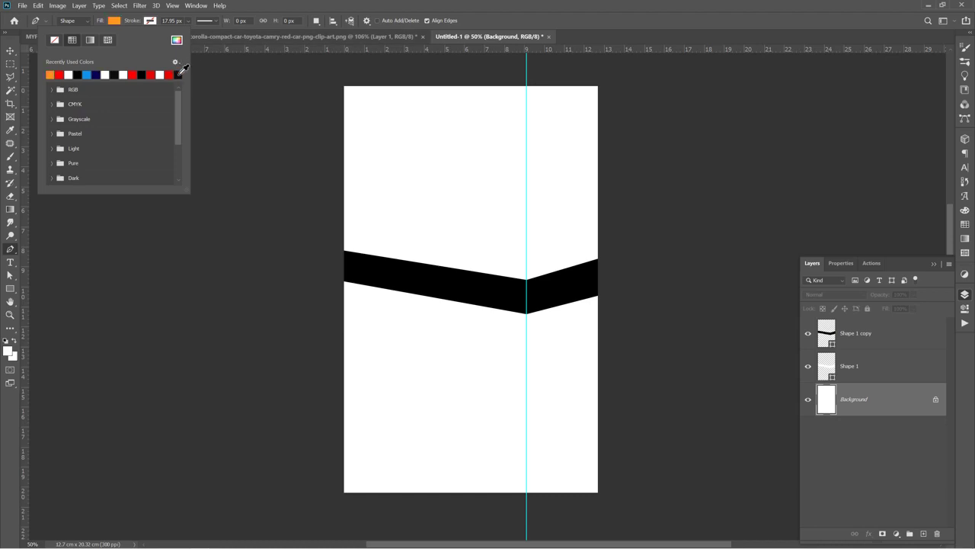
{"action": "left_click", "coordinate": [328, 3]}
{"action": "left_click", "coordinate": [339, 83]}
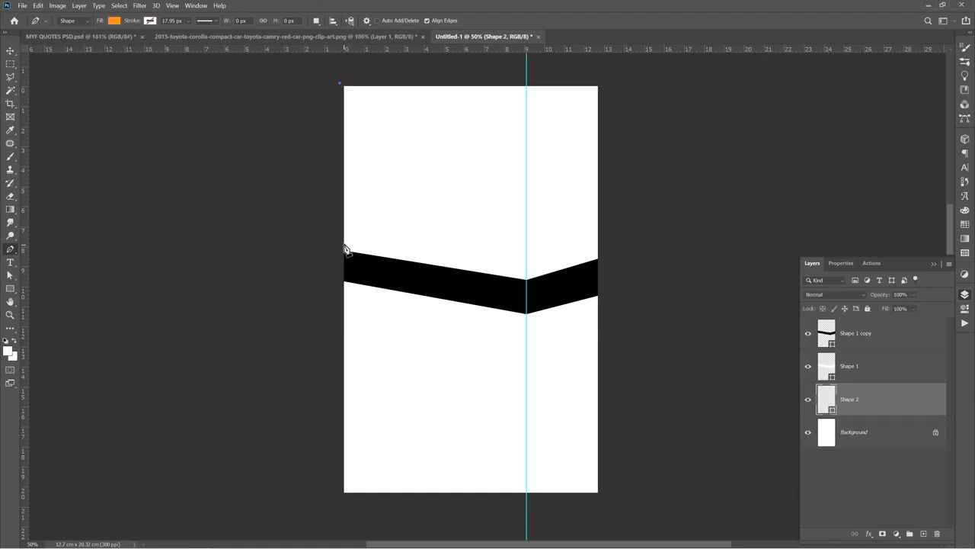
{"action": "left_click", "coordinate": [339, 261]}
{"action": "left_click", "coordinate": [514, 294]}
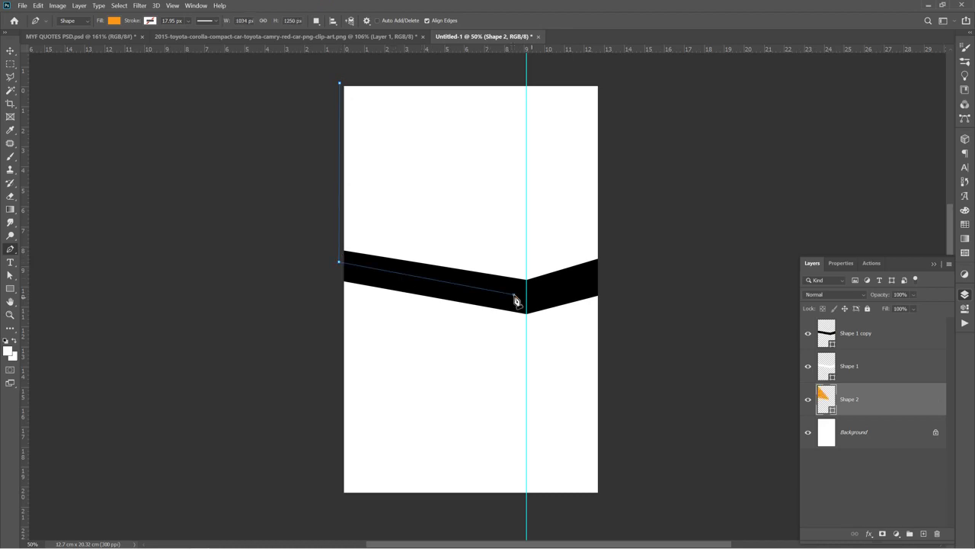
{"action": "left_click", "coordinate": [614, 272]}
{"action": "left_click", "coordinate": [606, 75]}
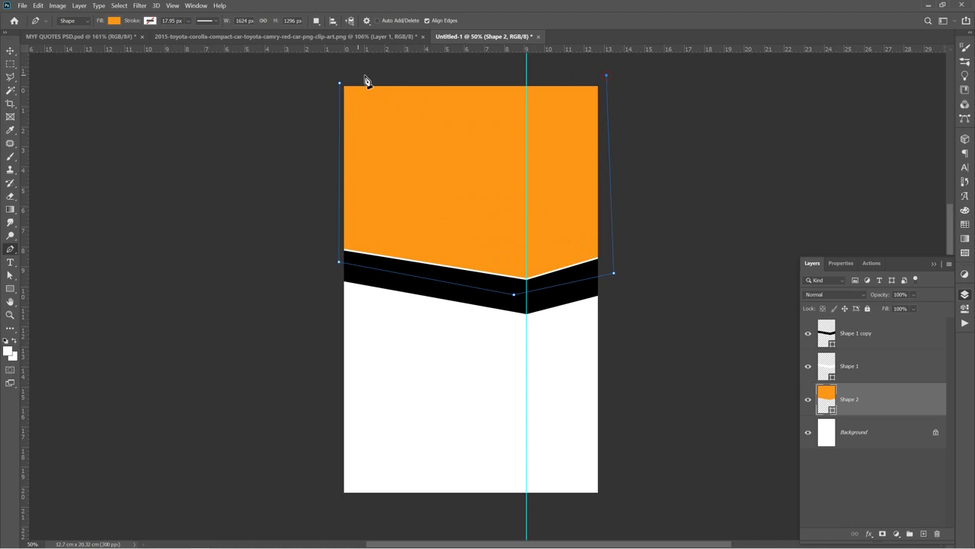
{"action": "left_click", "coordinate": [340, 85]}
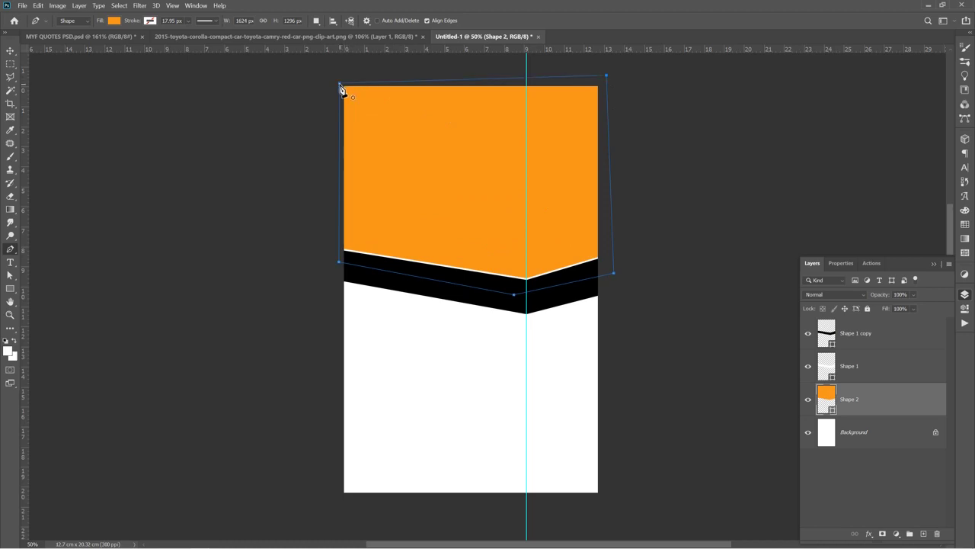
{"action": "key", "text": "v"}
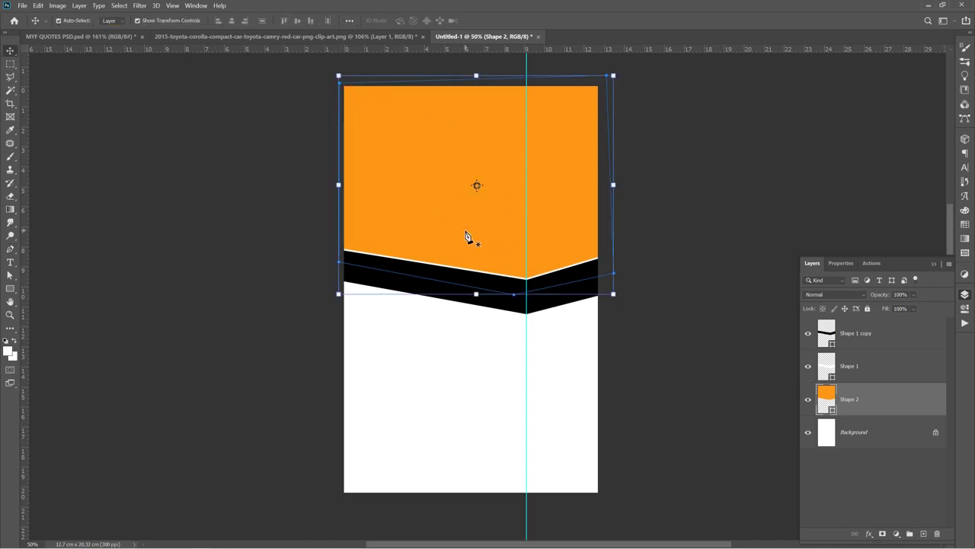
{"action": "left_click", "coordinate": [226, 218]}
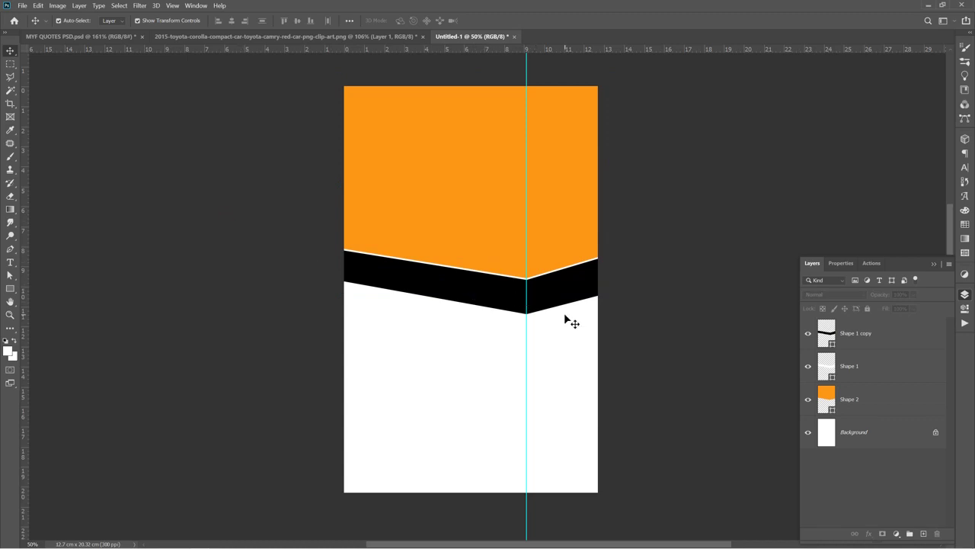
Step: Nudge the white Shape 1 band slightly upward to widen the white stripe along the black band's upper edge
{"action": "left_click", "coordinate": [872, 371]}
{"action": "key", "text": "Up"}
{"action": "key", "text": "Up"}
{"action": "key", "text": "Up"}
{"action": "key", "text": "Up"}
{"action": "key", "text": "Up"}
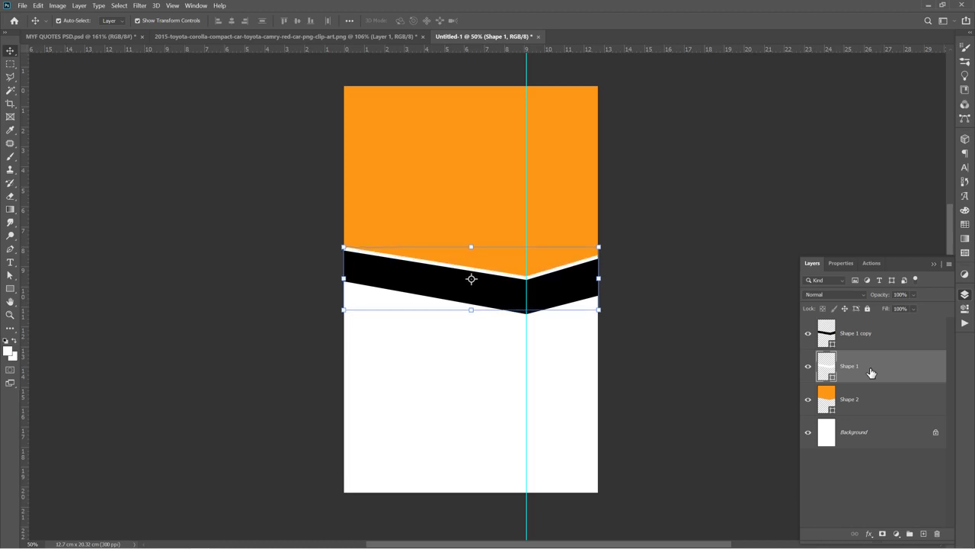
{"action": "left_click", "coordinate": [689, 291]}
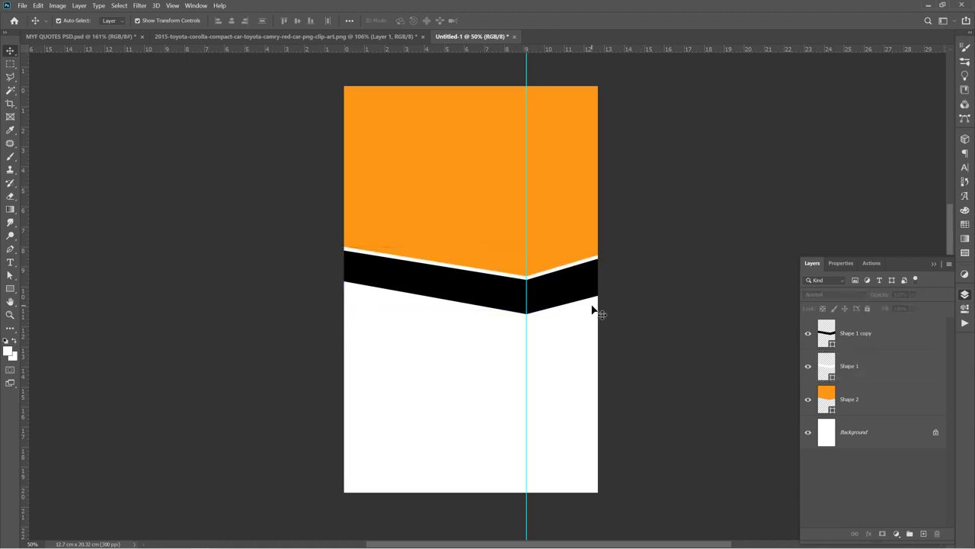
Step: Duplicate the white Shape 1 band and change the fill of the original beneath it to bright red
{"action": "left_click", "coordinate": [852, 369]}
{"action": "key", "text": "ctrl+j"}
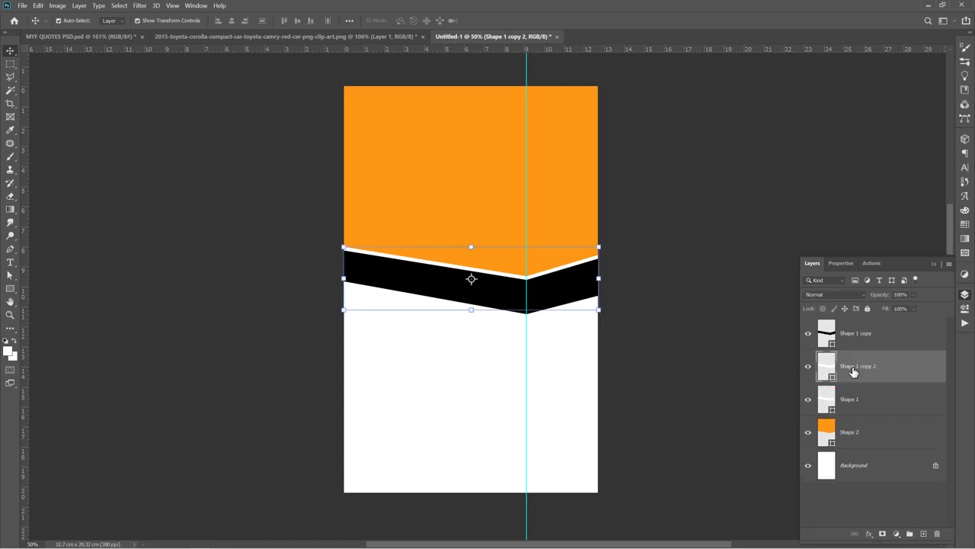
{"action": "left_click", "coordinate": [857, 403]}
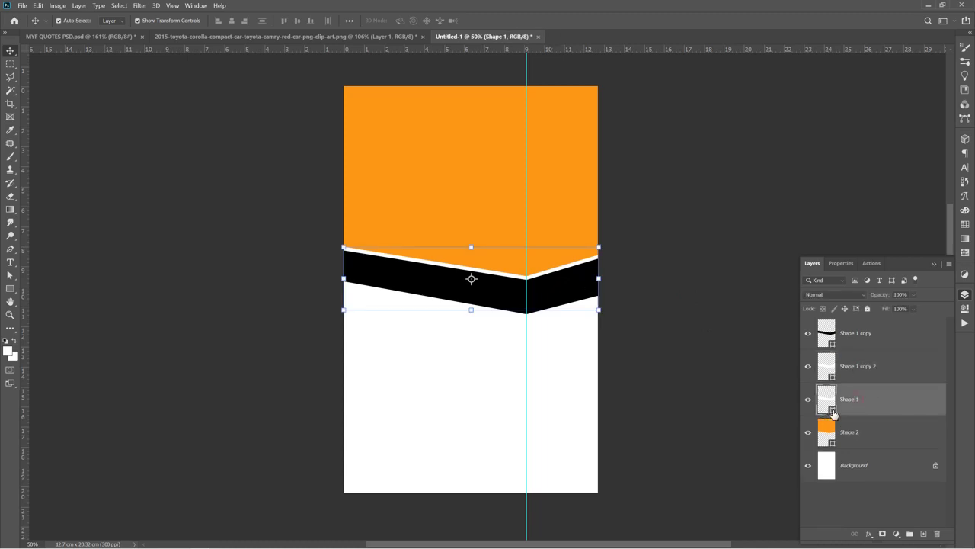
{"action": "double_click", "coordinate": [833, 412]}
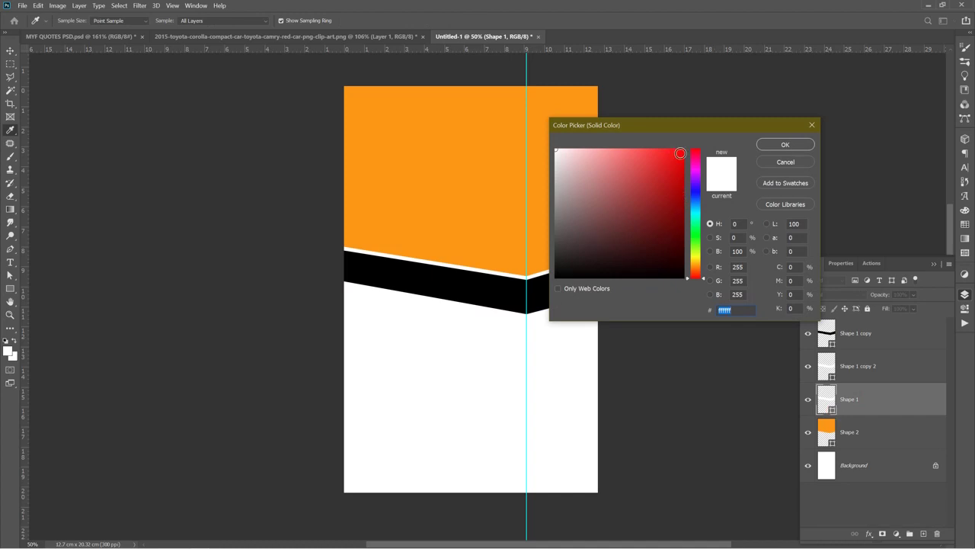
{"action": "left_click", "coordinate": [680, 153]}
{"action": "left_click", "coordinate": [696, 153]}
{"action": "left_click_drag", "start_coordinate": [682, 153], "coordinate": [701, 136]}
{"action": "left_click", "coordinate": [778, 146]}
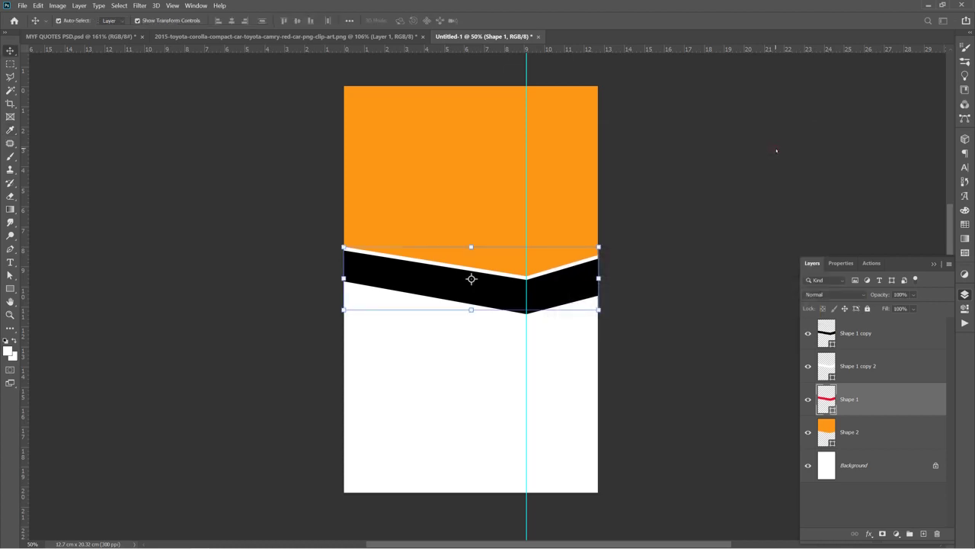
Step: Nudge the red Shape 1 band upward until it forms a thin red stripe above the white one
{"action": "key", "text": "Up"}
{"action": "key", "text": "Up"}
{"action": "key", "text": "Up"}
{"action": "key", "text": "Up"}
{"action": "key", "text": "Up"}
{"action": "key", "text": "Up"}
{"action": "key", "text": "Up"}
{"action": "key", "text": "Up"}
{"action": "key", "text": "Up"}
{"action": "key", "text": "Up"}
{"action": "key", "text": "Up"}
{"action": "key", "text": "Up"}
{"action": "key", "text": "Up"}
{"action": "key", "text": "Up"}
{"action": "key", "text": "Up"}
{"action": "key", "text": "Up"}
{"action": "key", "text": "Up"}
{"action": "key", "text": "Up"}
{"action": "key", "text": "Up"}
{"action": "key", "text": "Up"}
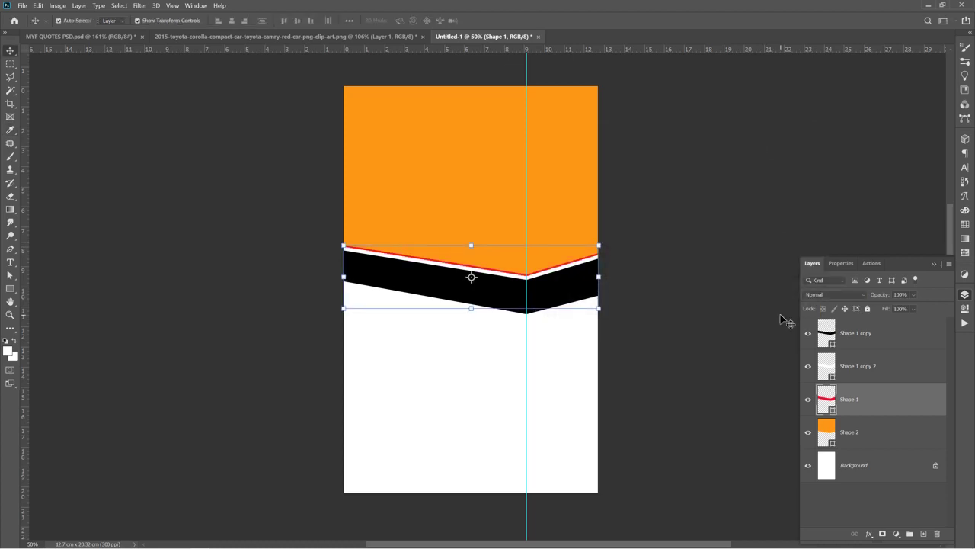
{"action": "key", "text": "Up"}
{"action": "key", "text": "Up"}
{"action": "key", "text": "Up"}
{"action": "key", "text": "Up"}
{"action": "key", "text": "Up"}
{"action": "key", "text": "Up"}
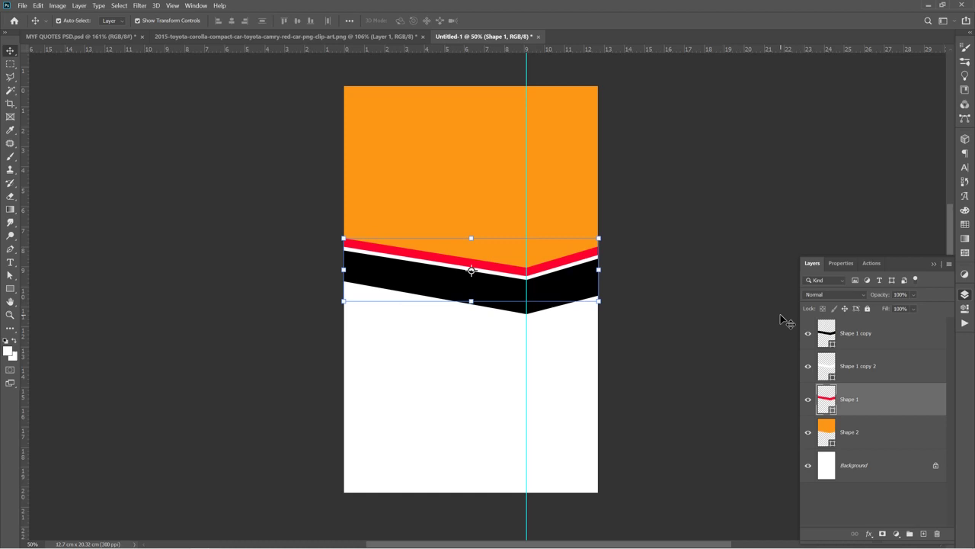
{"action": "key", "text": "Down"}
{"action": "key", "text": "Down"}
{"action": "key", "text": "Down"}
{"action": "key", "text": "Down"}
{"action": "key", "text": "Down"}
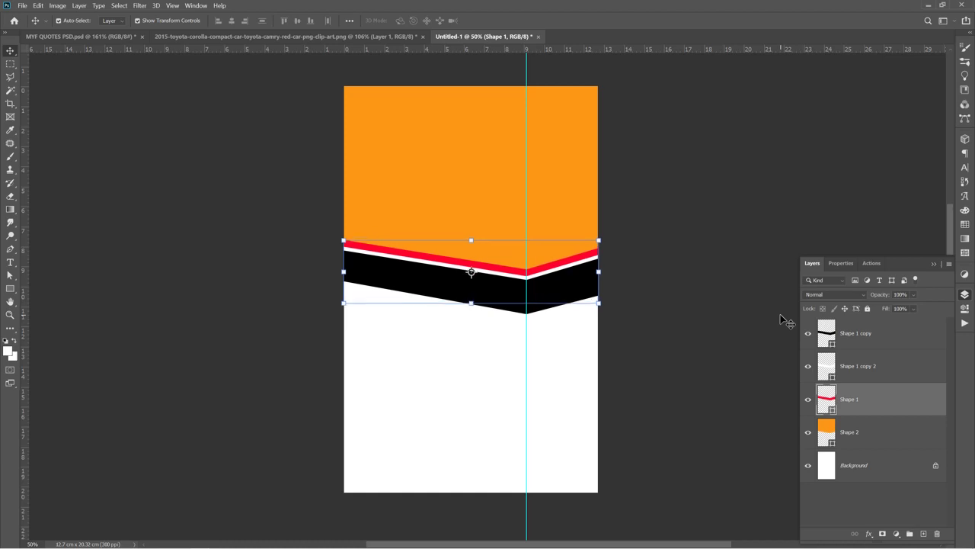
{"action": "left_click", "coordinate": [297, 263]}
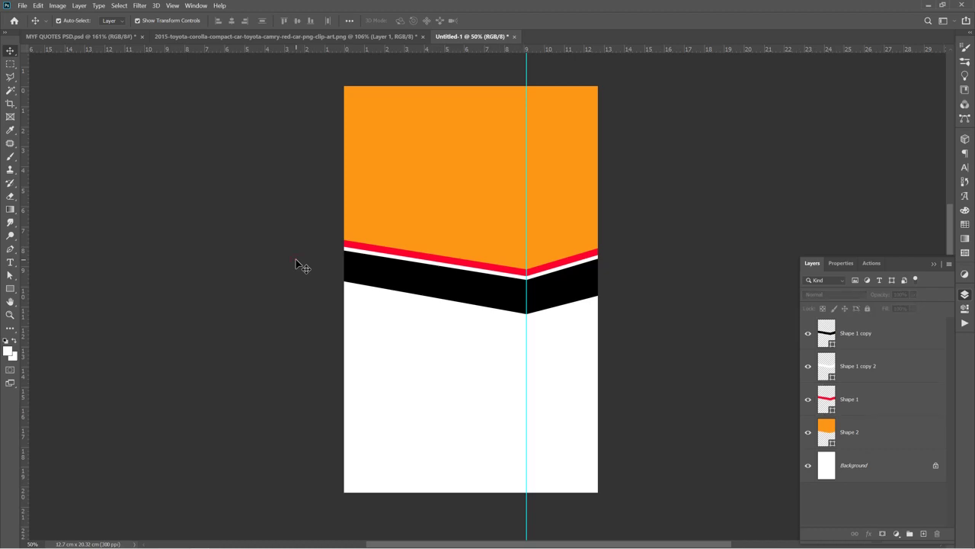
{"action": "mouse_move", "coordinate": [570, 545]}
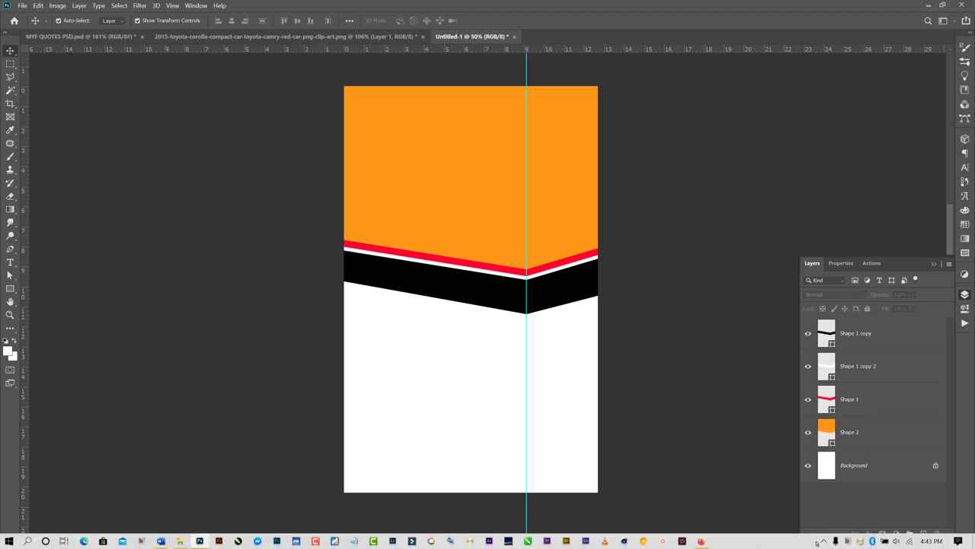
{"action": "left_click", "coordinate": [822, 542]}
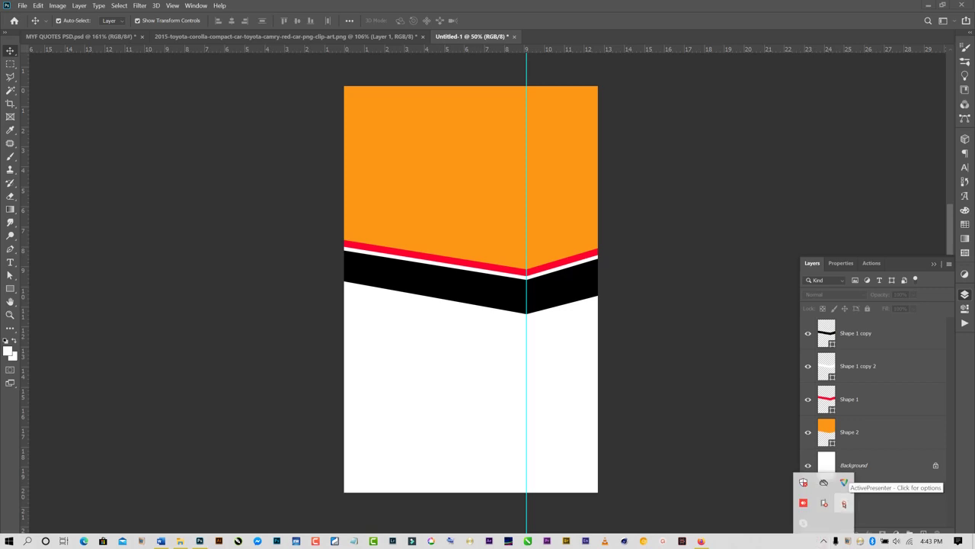
{"action": "left_click", "coordinate": [844, 503]}
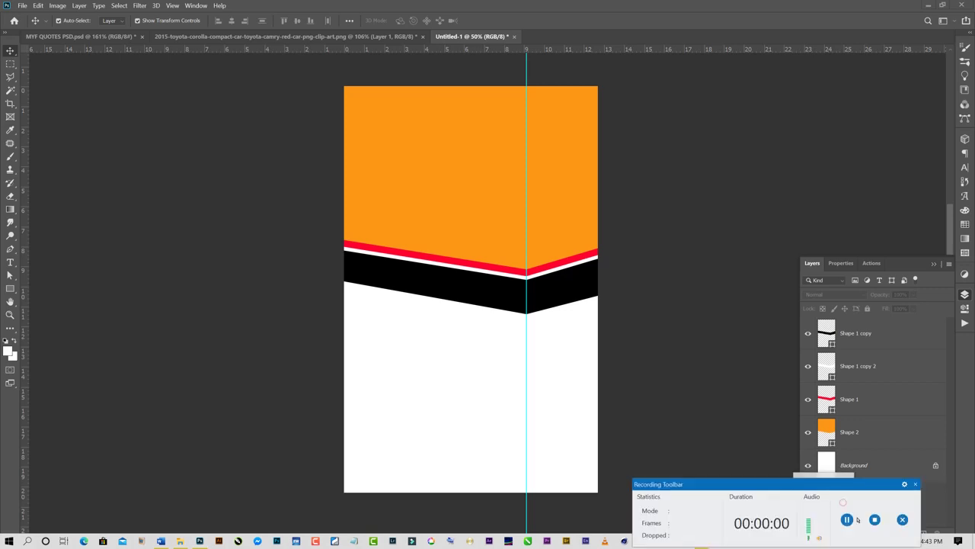
Step: Copy the red car from the 2015-toyota-corolla document into Untitled-1, directly above the Shape 2 layer and centred in the upper area
{"action": "left_click", "coordinate": [863, 442]}
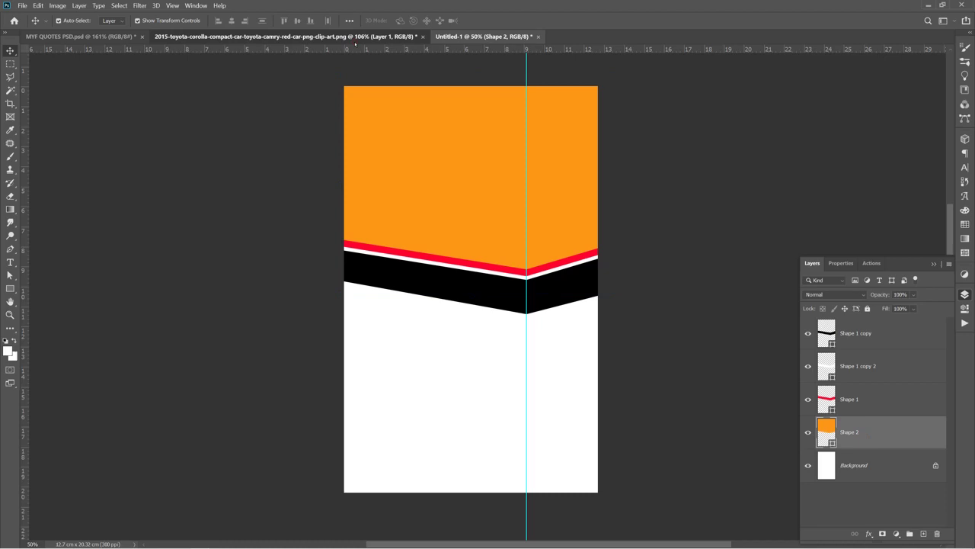
{"action": "left_click", "coordinate": [355, 36]}
{"action": "left_click_drag", "start_coordinate": [495, 261], "coordinate": [436, 181]}
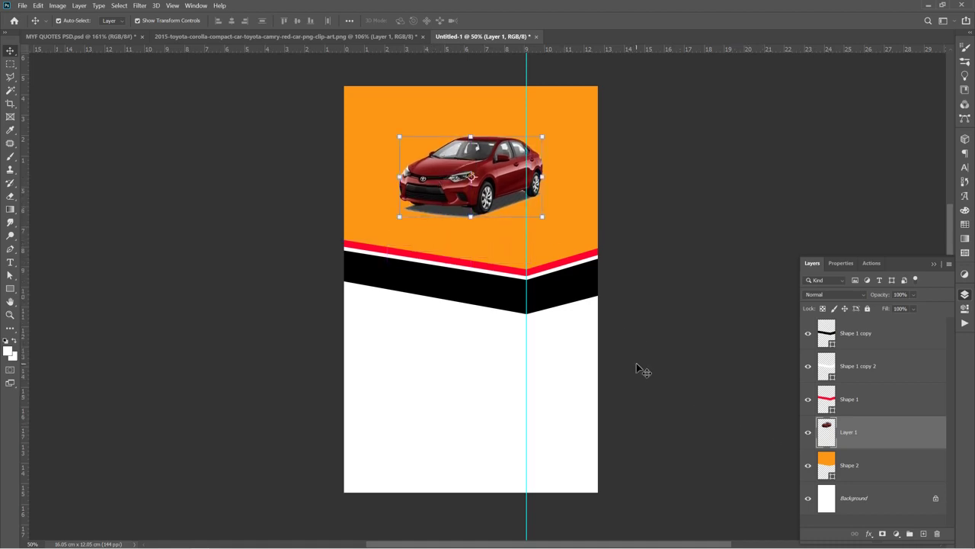
Step: Change the fill colour of the orange Shape 2 to white (ffffff)
{"action": "left_click", "coordinate": [854, 472]}
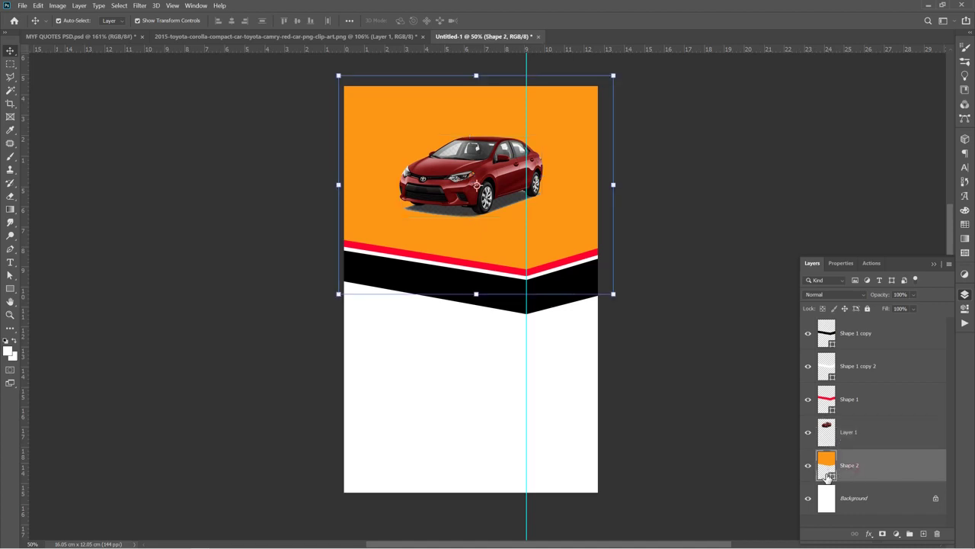
{"action": "double_click", "coordinate": [833, 476]}
{"action": "left_click", "coordinate": [457, 388]}
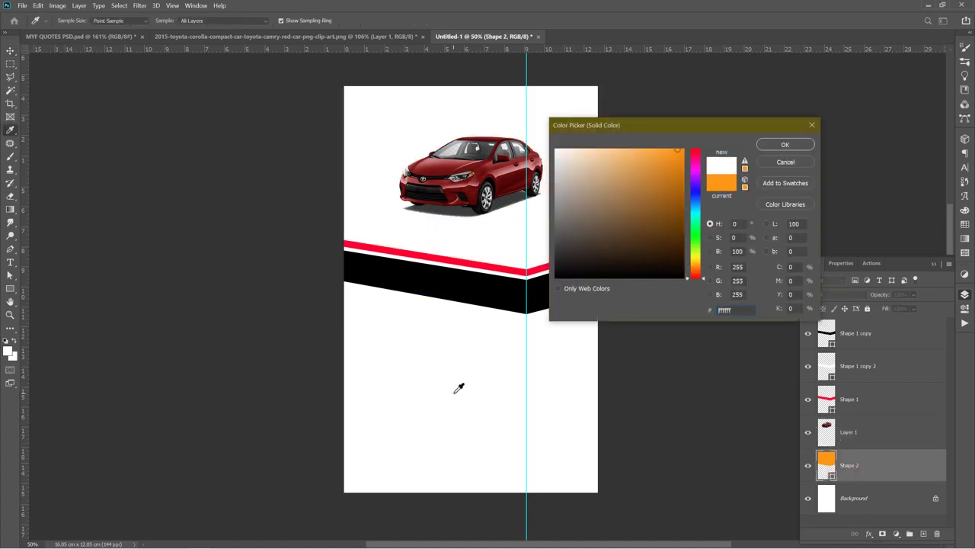
{"action": "key", "text": "Return"}
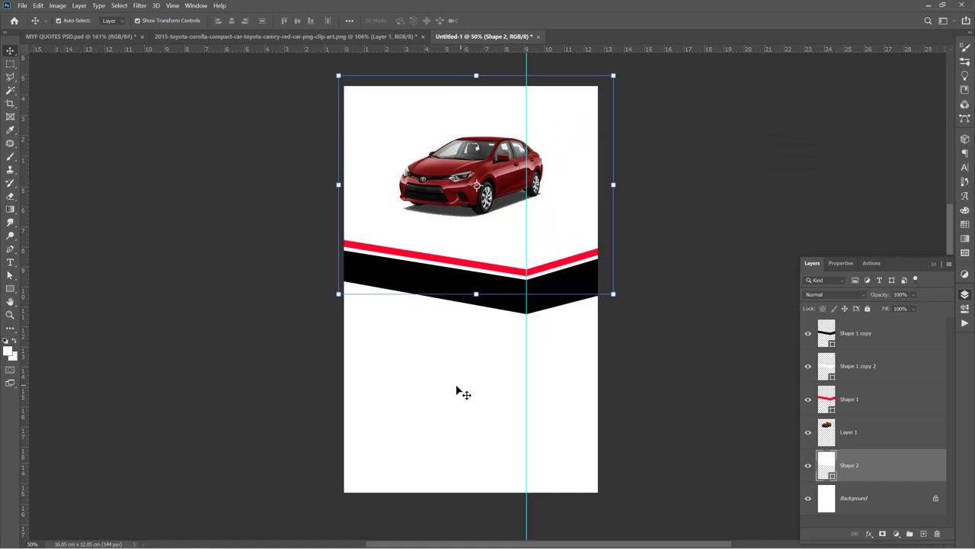
Step: Scale the car up proportionally until it spans most of the page width and rests just above the red stripe
{"action": "left_click", "coordinate": [444, 178]}
{"action": "key", "text": "ctrl+t"}
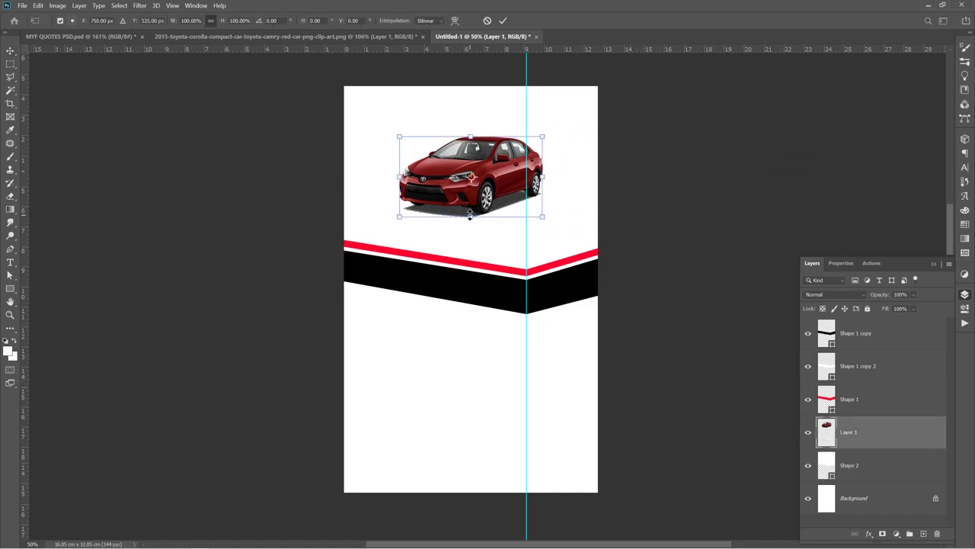
{"action": "left_click_drag", "start_coordinate": [470, 215], "coordinate": [471, 249]}
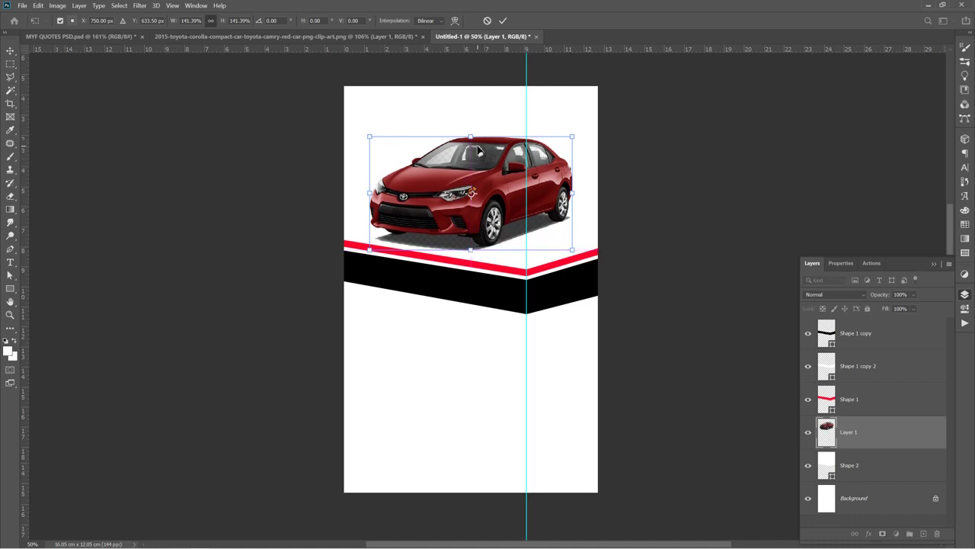
{"action": "mouse_move", "coordinate": [469, 135]}
{"action": "left_mouse_down"}
{"action": "mouse_move", "coordinate": [470, 88]}
{"action": "mouse_move", "coordinate": [464, 126]}
{"action": "left_mouse_up"}
{"action": "key", "text": "Return"}
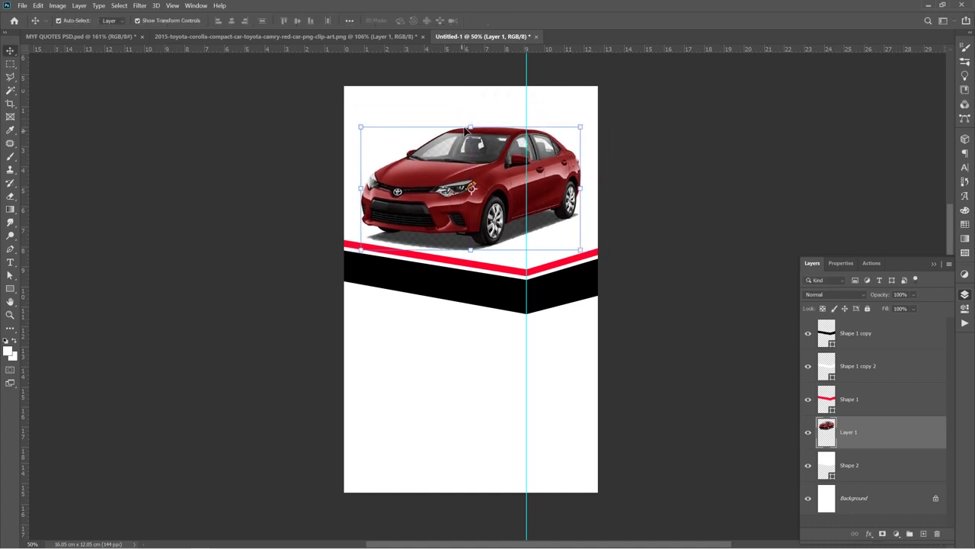
{"action": "left_click", "coordinate": [231, 131]}
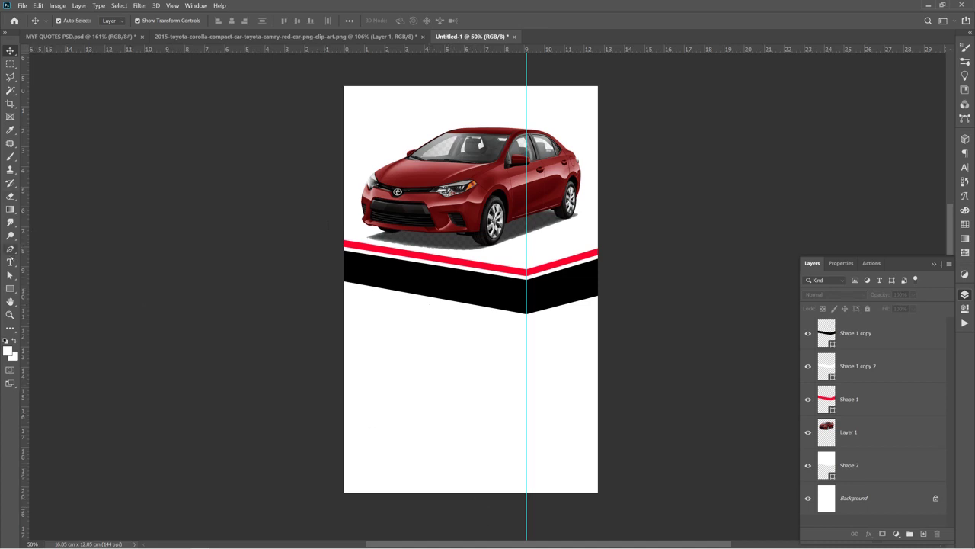
Step: Start a text layer below the black band and set its colour to the red stripe's red (ff0030)
{"action": "left_click", "coordinate": [12, 263]}
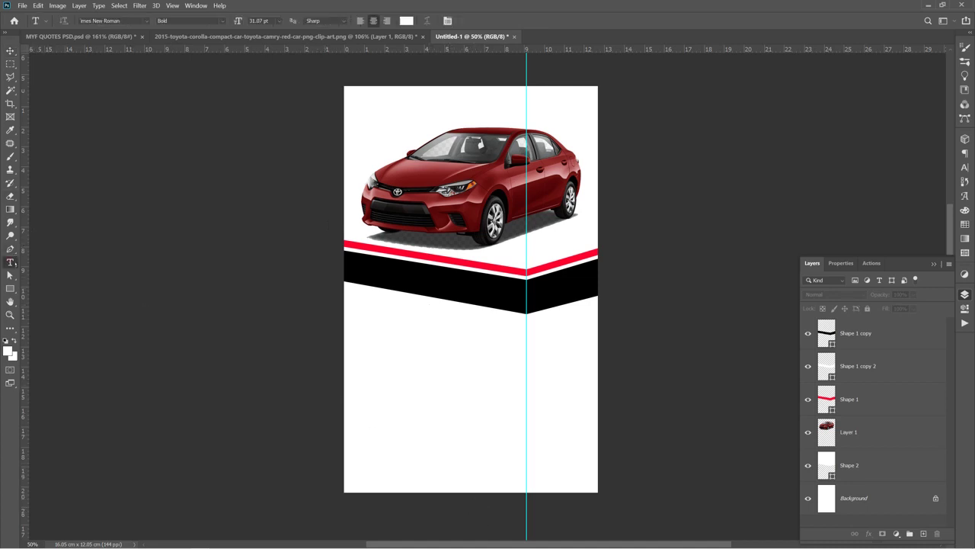
{"action": "left_click", "coordinate": [395, 345]}
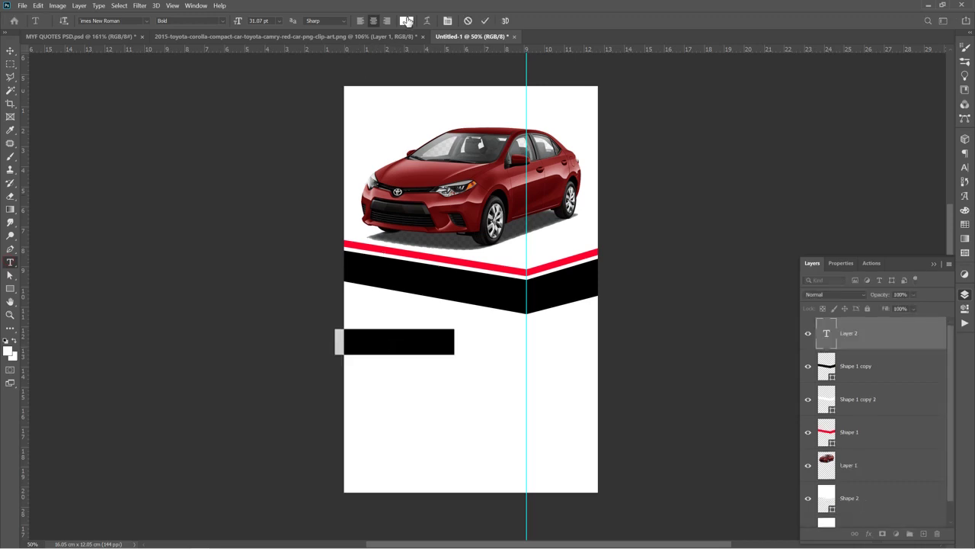
{"action": "left_click", "coordinate": [406, 21]}
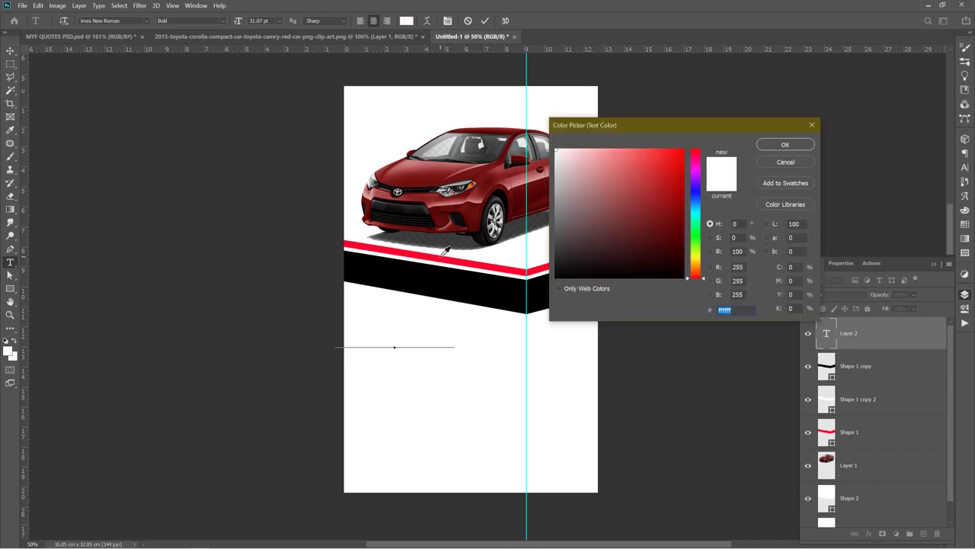
{"action": "left_click", "coordinate": [446, 253]}
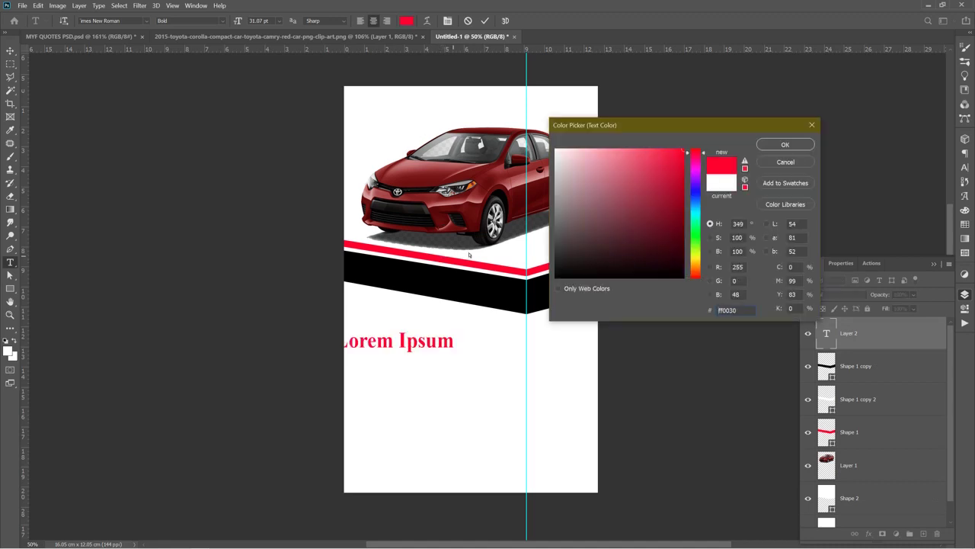
{"action": "left_click", "coordinate": [785, 144]}
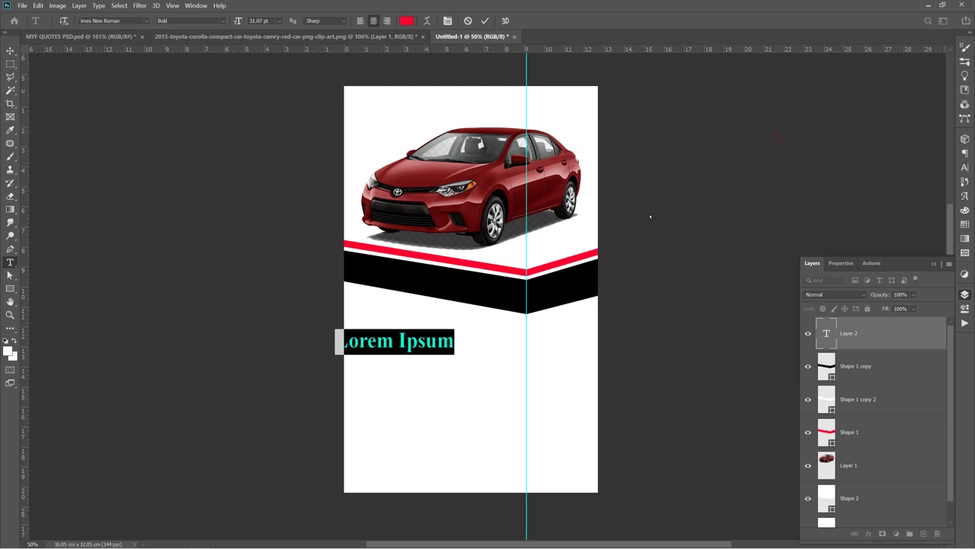
Step: Move the placeholder text toward the page centre and replace it with "toyota corolla" on two lines
{"action": "left_click_drag", "start_coordinate": [393, 390], "coordinate": [441, 394]}
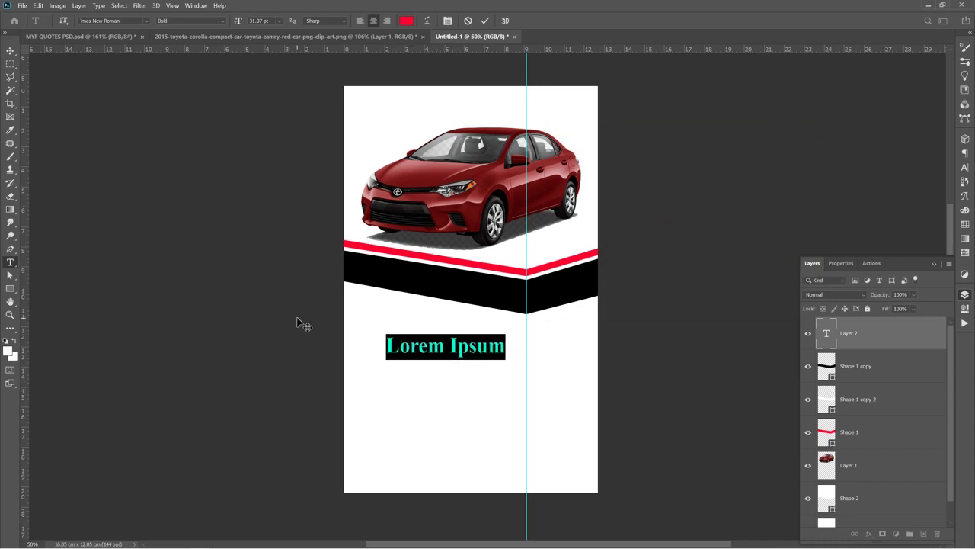
{"action": "key", "text": "ctrl+Return"}
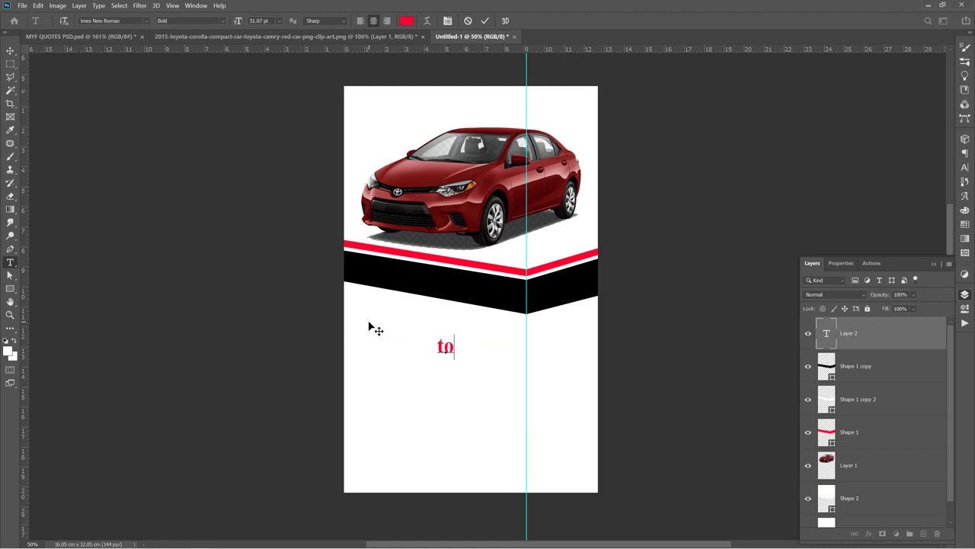
{"action": "type", "text": "yota "}
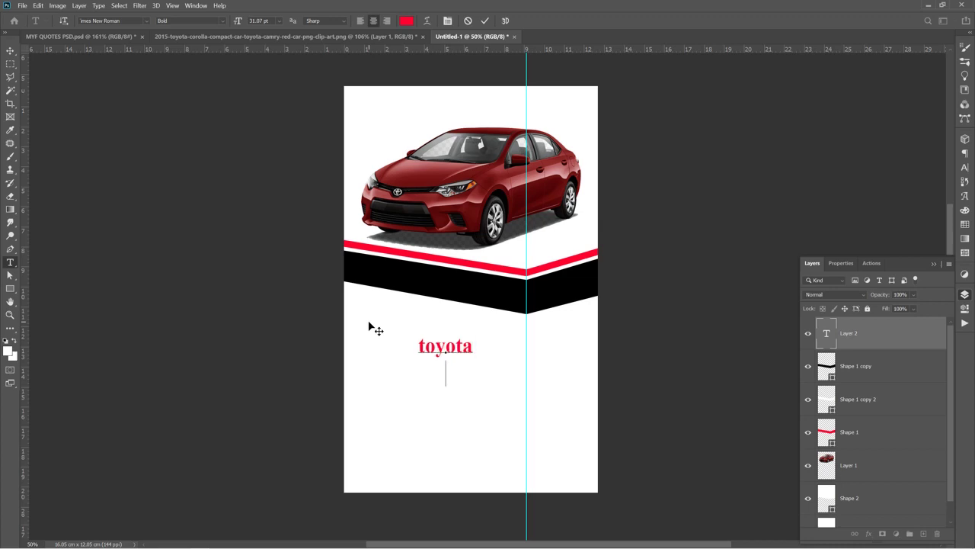
{"action": "type", "text": "corolla"}
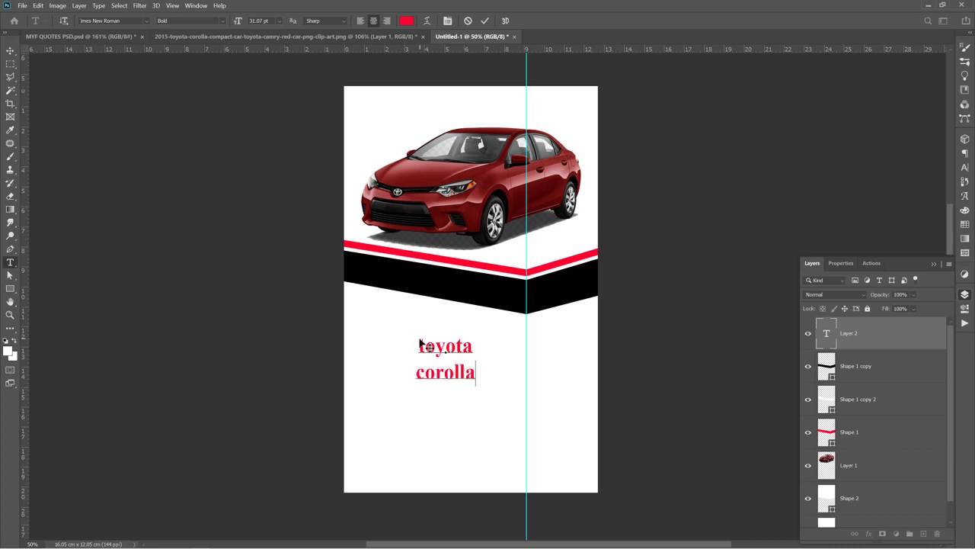
Step: Format the whole toyota corolla text in All Caps with the Impact font
{"action": "key", "text": "ctrl+a"}
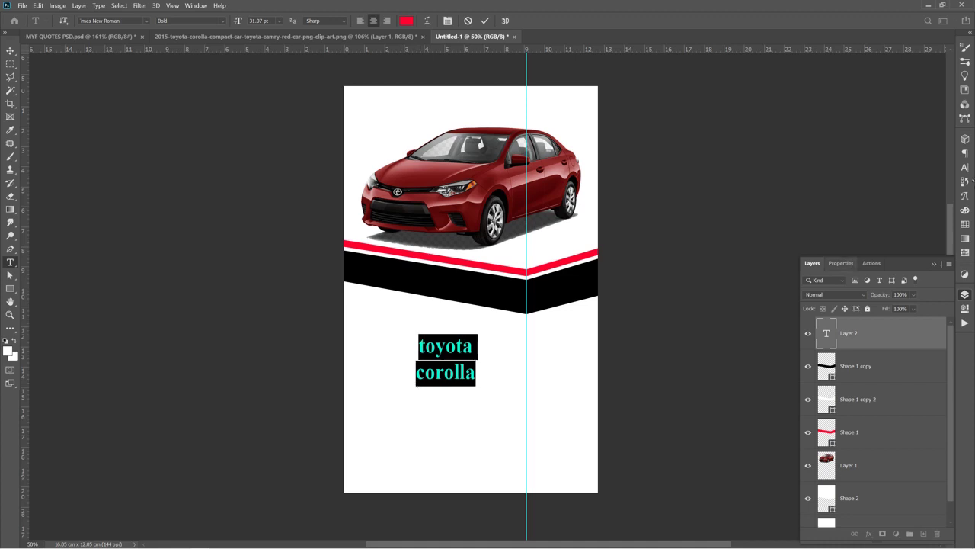
{"action": "left_click", "coordinate": [965, 167]}
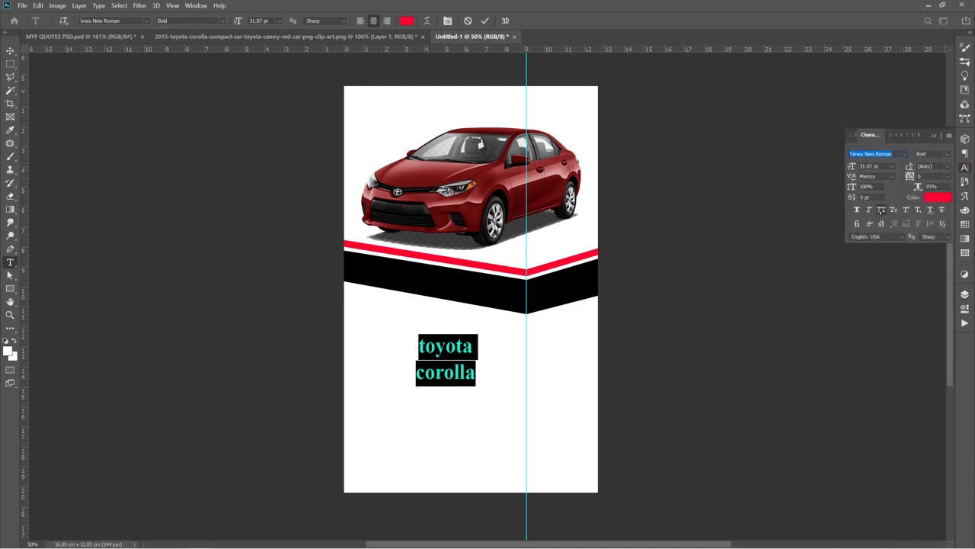
{"action": "left_click", "coordinate": [881, 210]}
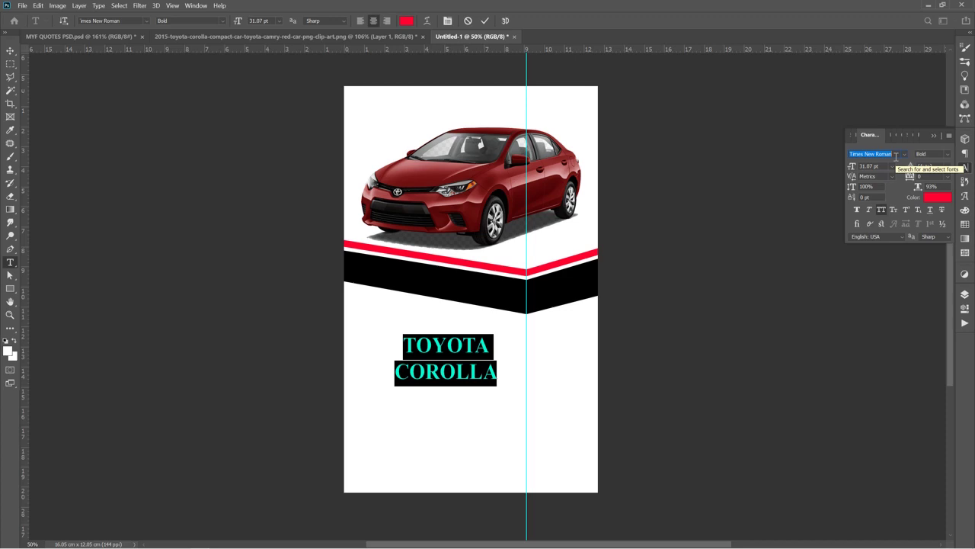
{"action": "type", "text": "imp"}
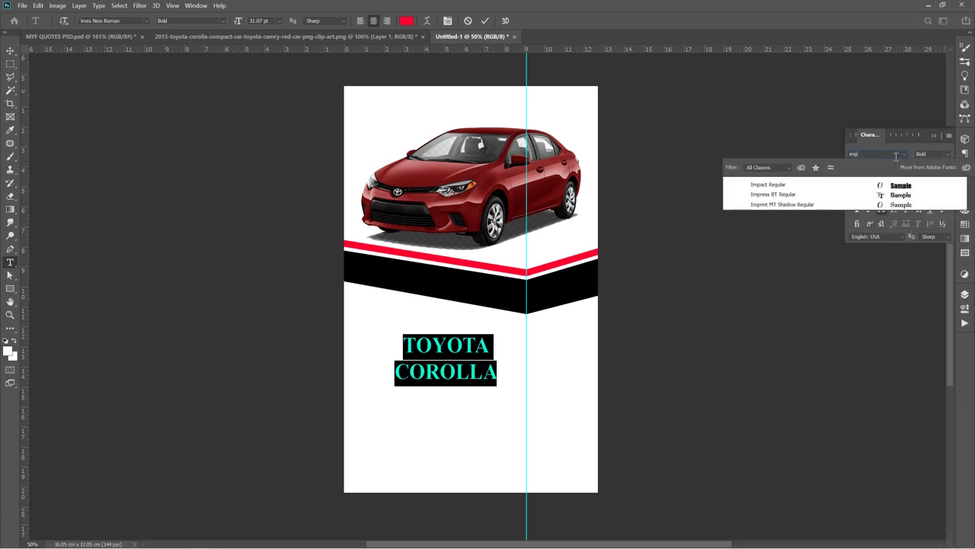
{"action": "key", "text": "Return"}
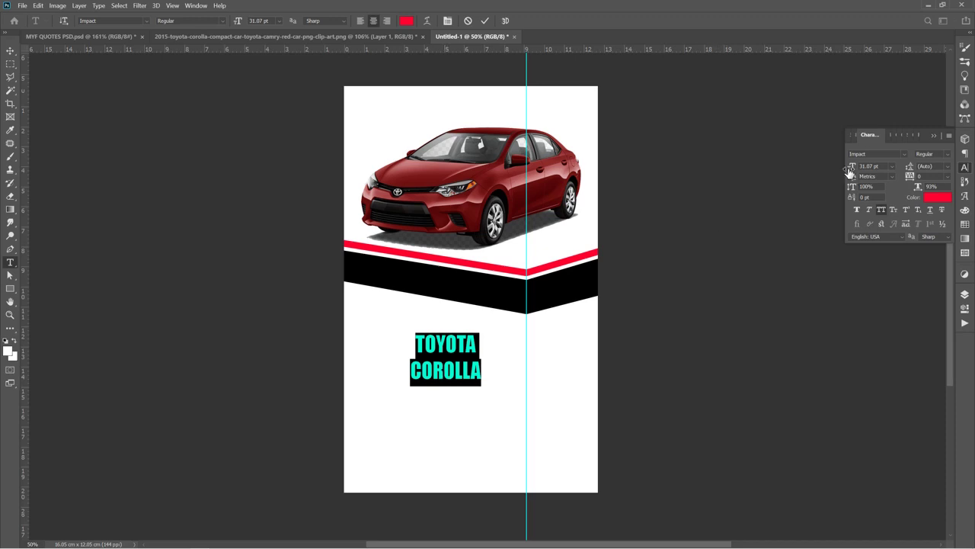
Step: Increase the TOYOTA COROLLA text size to 53.07 pt and commit the text
{"action": "left_click_drag", "start_coordinate": [852, 169], "coordinate": [861, 174]}
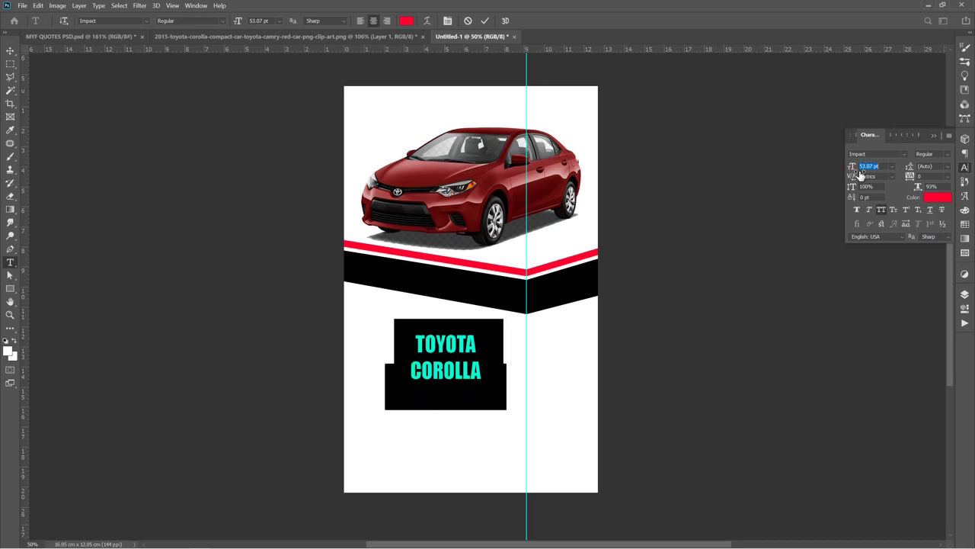
{"action": "left_click", "coordinate": [446, 354]}
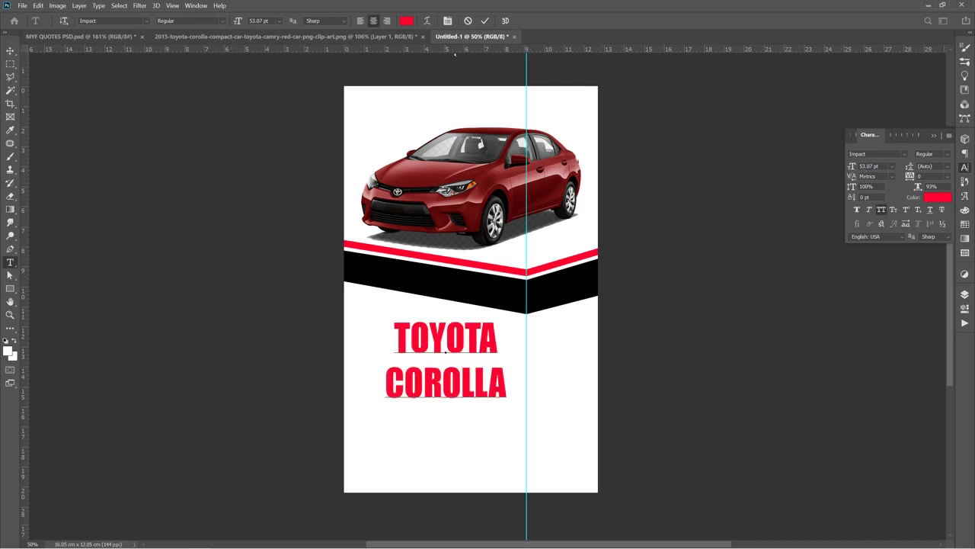
{"action": "left_click", "coordinate": [484, 21]}
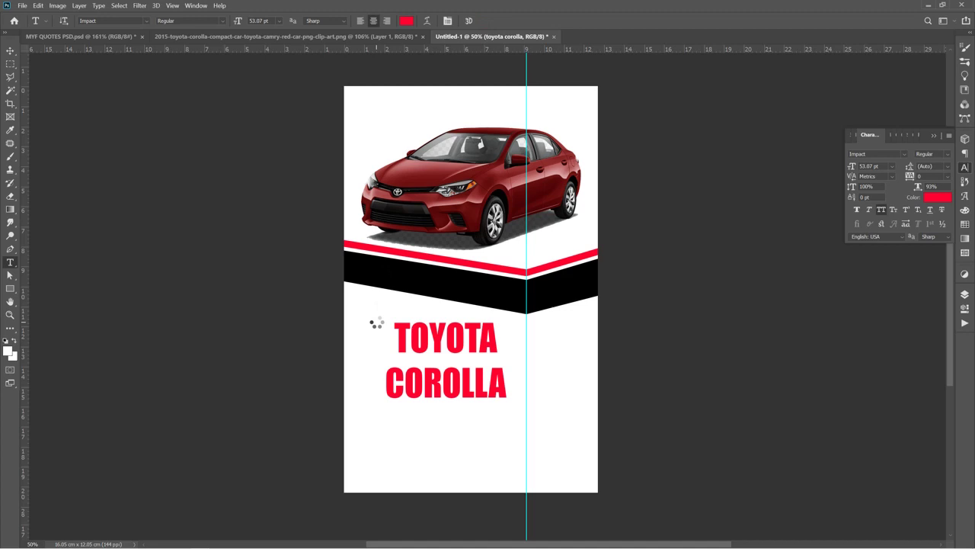
Step: Centre the TOYOTA COROLLA text horizontally below the black band and enlarge it to 76.07 pt
{"action": "key", "text": "v"}
{"action": "left_click_drag", "start_coordinate": [431, 345], "coordinate": [459, 358]}
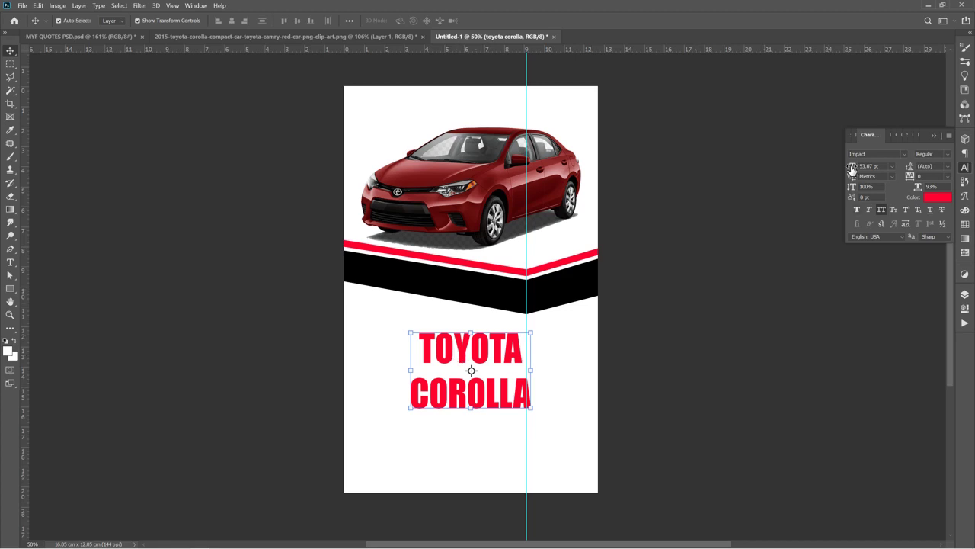
{"action": "left_click_drag", "start_coordinate": [851, 169], "coordinate": [869, 169]}
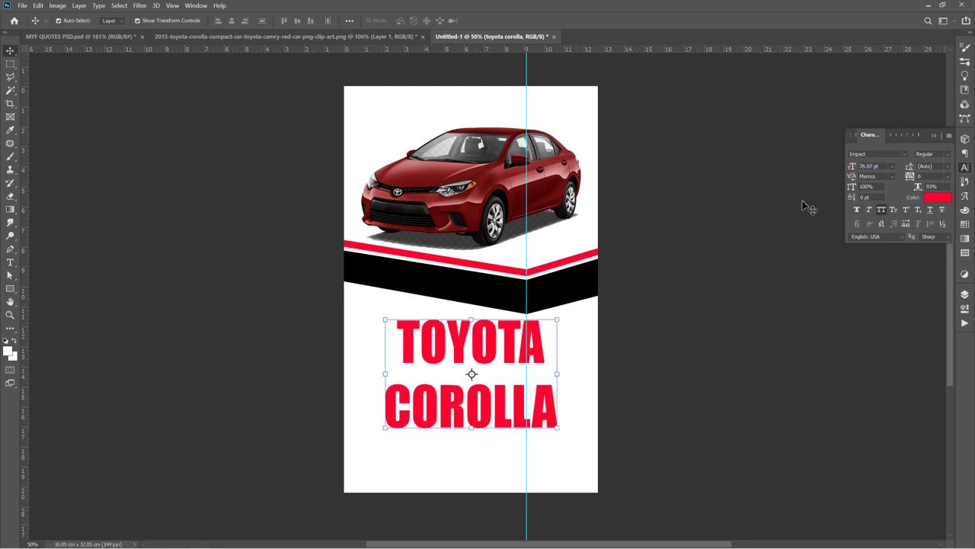
{"action": "left_click_drag", "start_coordinate": [500, 341], "coordinate": [500, 352]}
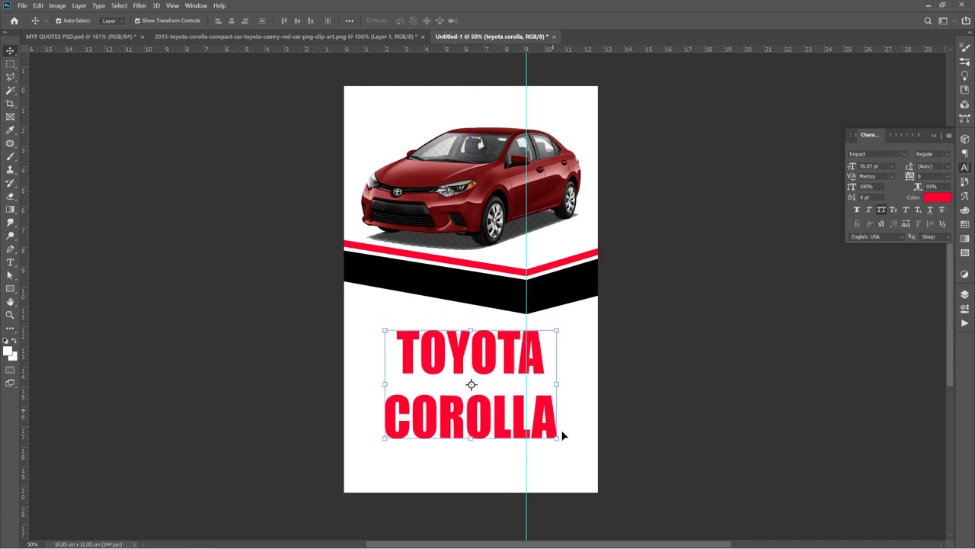
{"action": "left_click", "coordinate": [568, 464]}
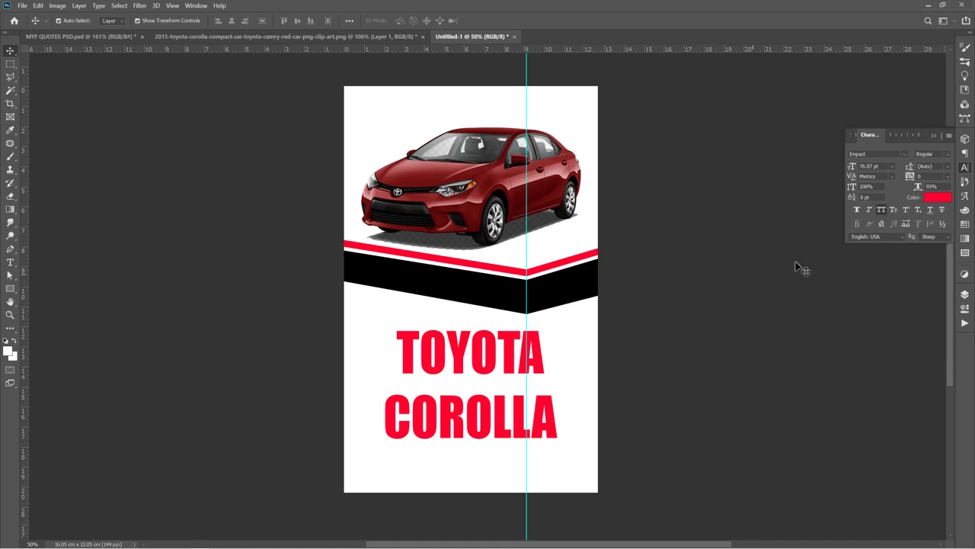
Step: Draw an orange Pen shape directly above the Background, about 1842 × 1472 px, filling the page from behind the black band past the lower edge
{"action": "left_click", "coordinate": [965, 294]}
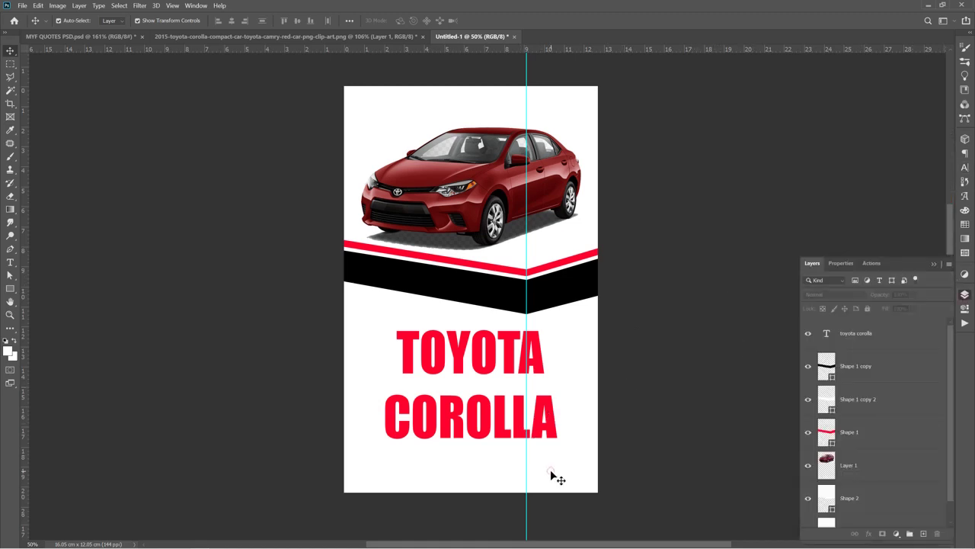
{"action": "key", "text": "p"}
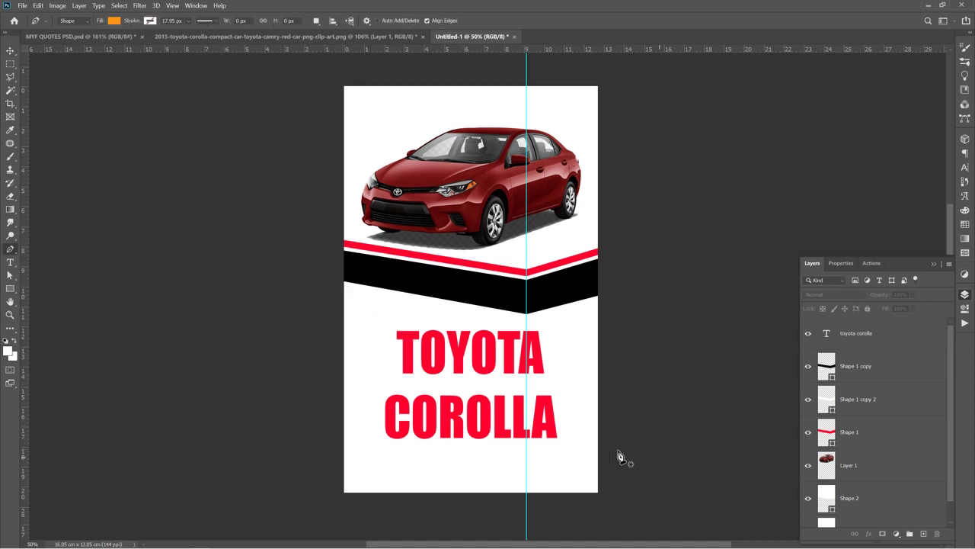
{"action": "scroll", "coordinate": [830, 466], "scroll_direction": "down", "scroll_amount": 1}
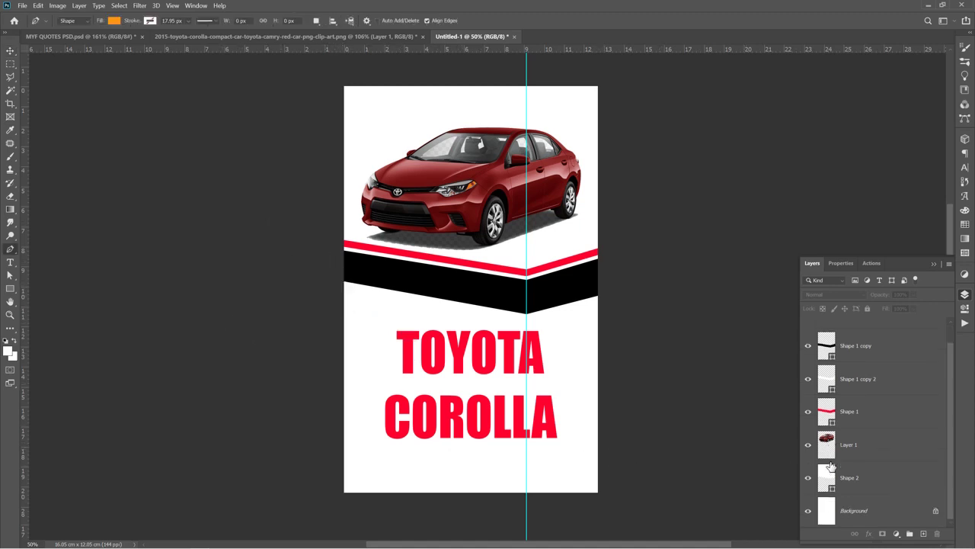
{"action": "left_click", "coordinate": [861, 512]}
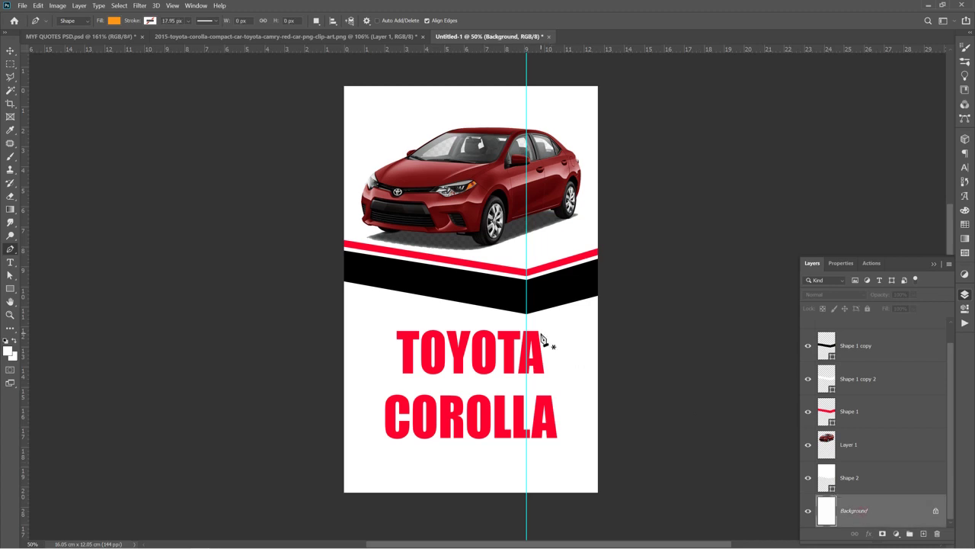
{"action": "left_click", "coordinate": [605, 285]}
{"action": "left_click", "coordinate": [508, 295]}
{"action": "left_click", "coordinate": [329, 262]}
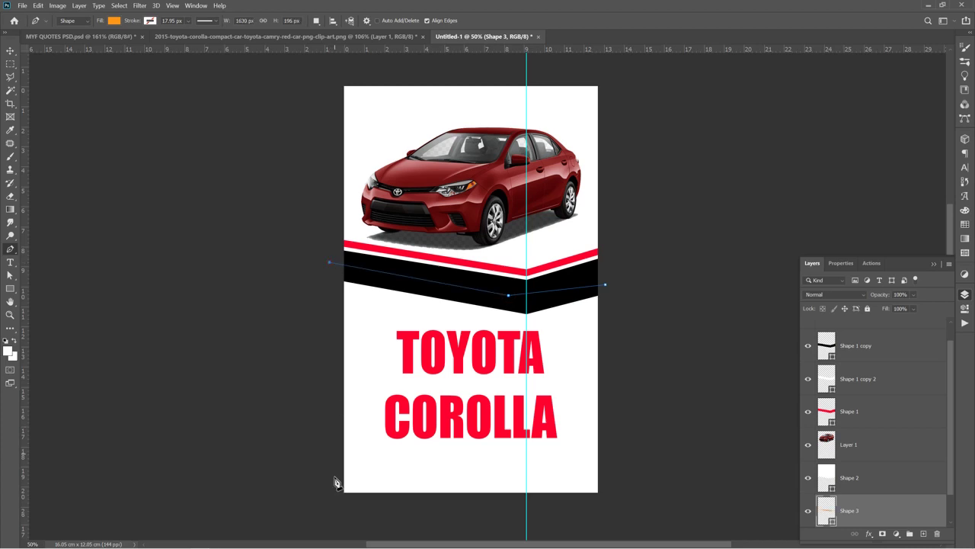
{"action": "left_click", "coordinate": [335, 500]}
{"action": "left_click", "coordinate": [556, 511]}
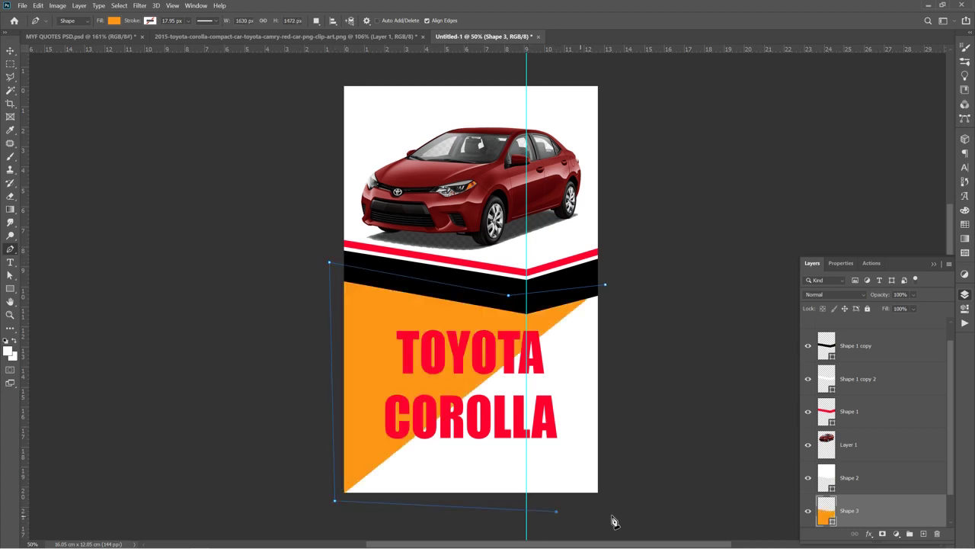
{"action": "left_click", "coordinate": [640, 501]}
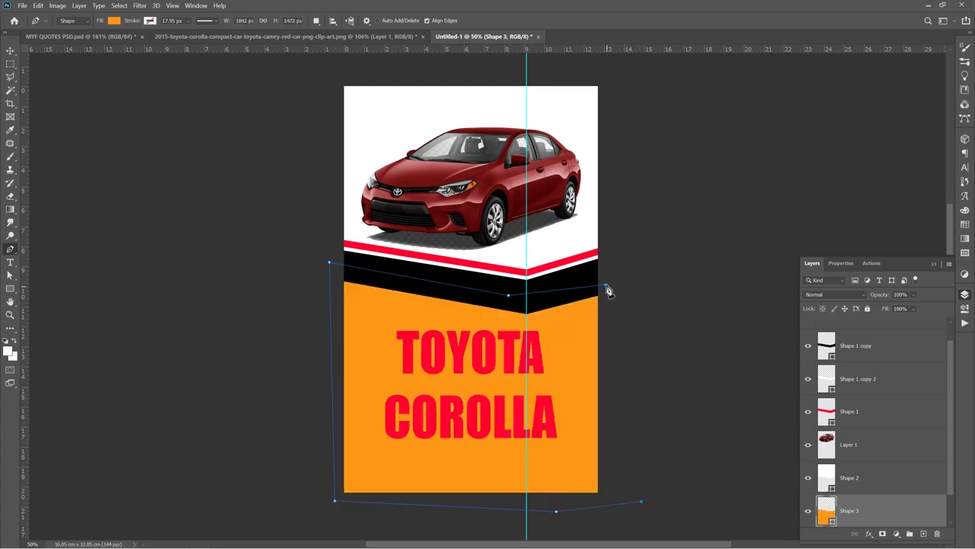
Step: Change the fill of the orange Shape 3 to the text's red (ff0030) and deselect the layer
{"action": "key", "text": "v"}
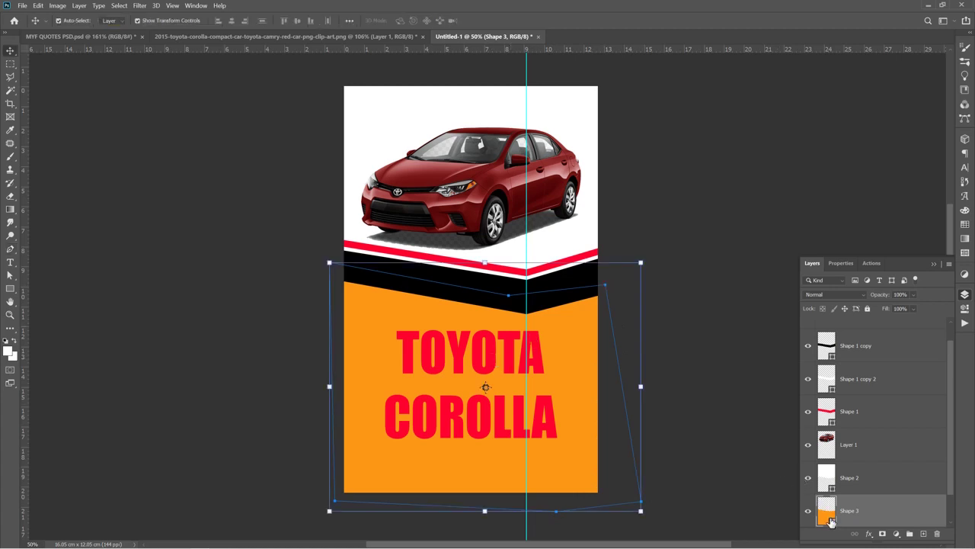
{"action": "double_click", "coordinate": [831, 521]}
{"action": "left_click", "coordinate": [459, 355]}
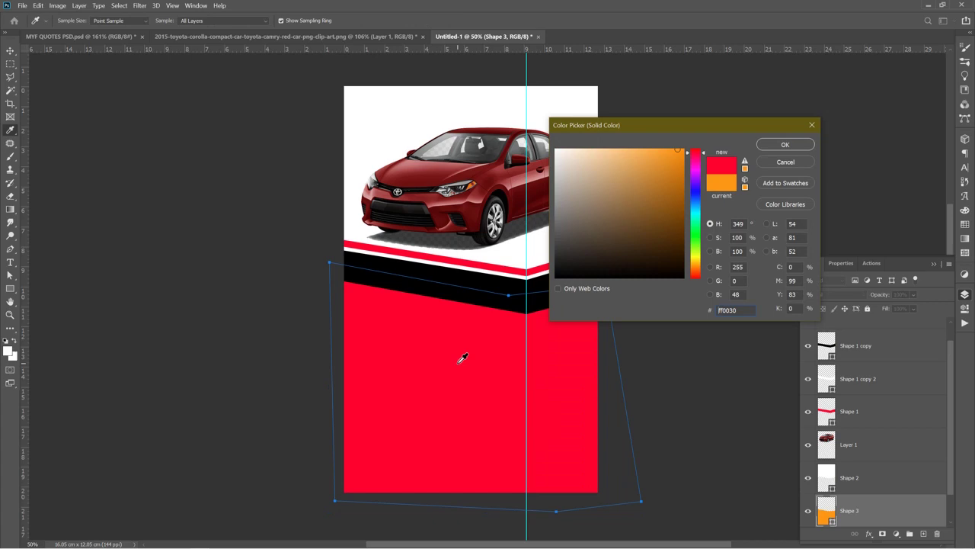
{"action": "left_click", "coordinate": [792, 144]}
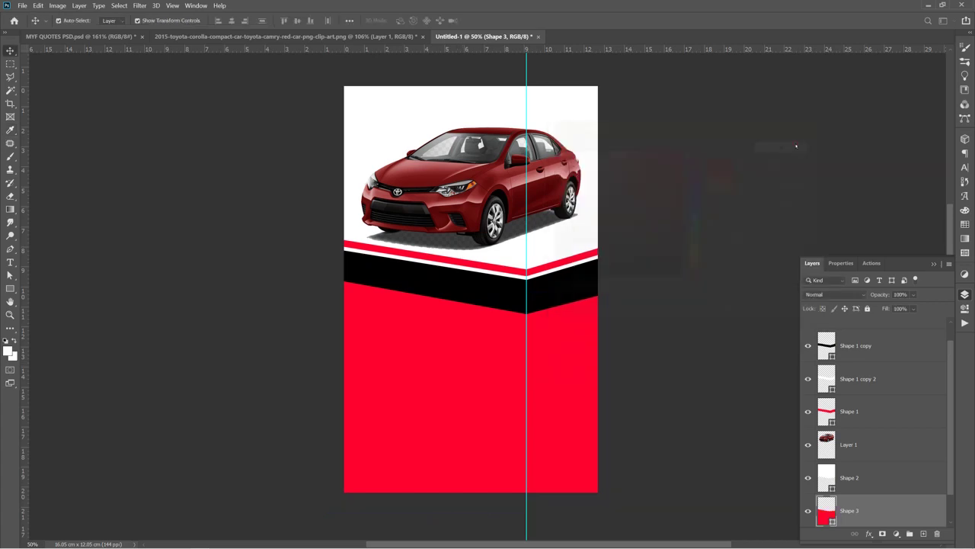
{"action": "left_click", "coordinate": [764, 193]}
Step: Recolour the TOYOTA COROLLA text white (ffffff), sampled from the page's upper area, and deselect the layer
{"action": "scroll", "coordinate": [860, 400], "scroll_direction": "up", "scroll_amount": 1}
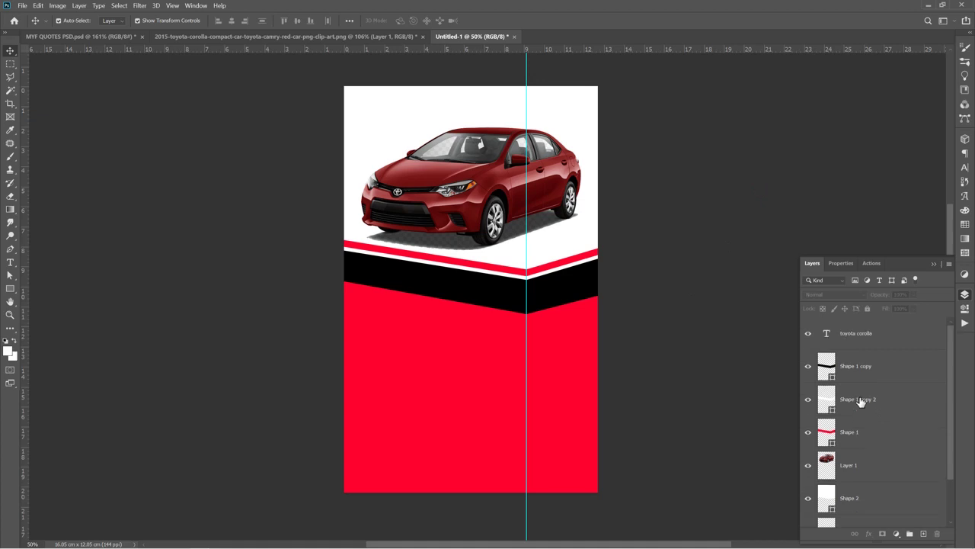
{"action": "left_click", "coordinate": [852, 342]}
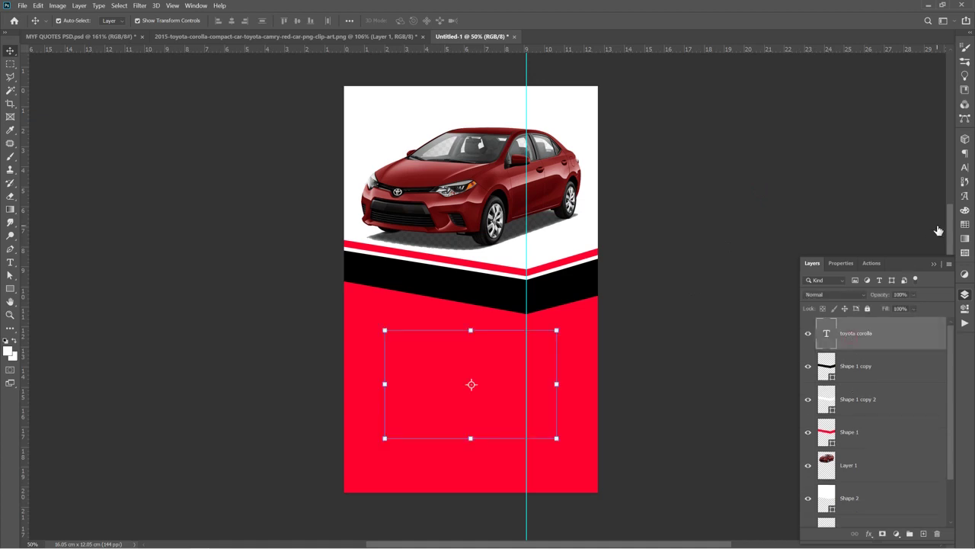
{"action": "left_click", "coordinate": [965, 167]}
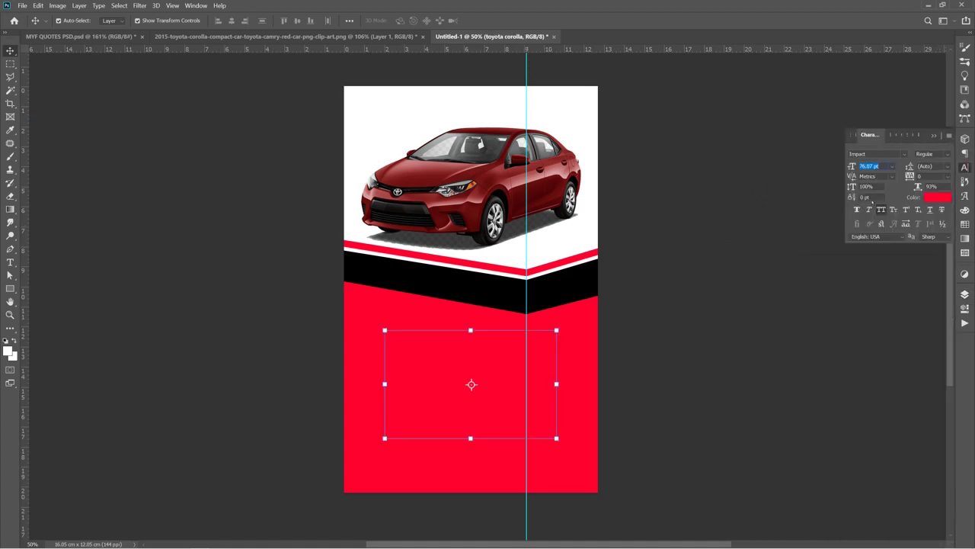
{"action": "left_click", "coordinate": [937, 199]}
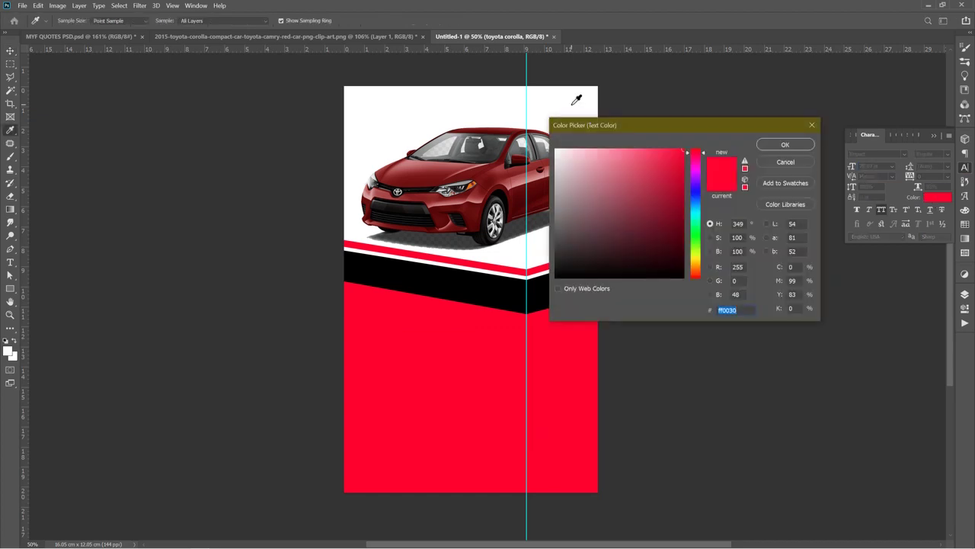
{"action": "left_click", "coordinate": [570, 103]}
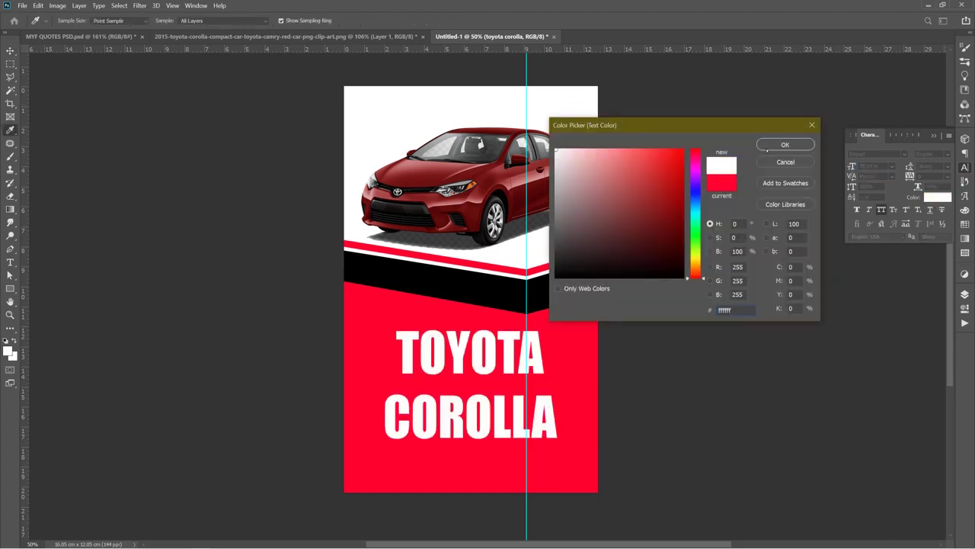
{"action": "left_click", "coordinate": [768, 148]}
{"action": "key", "text": "ctrl+Return"}
{"action": "key", "text": "v"}
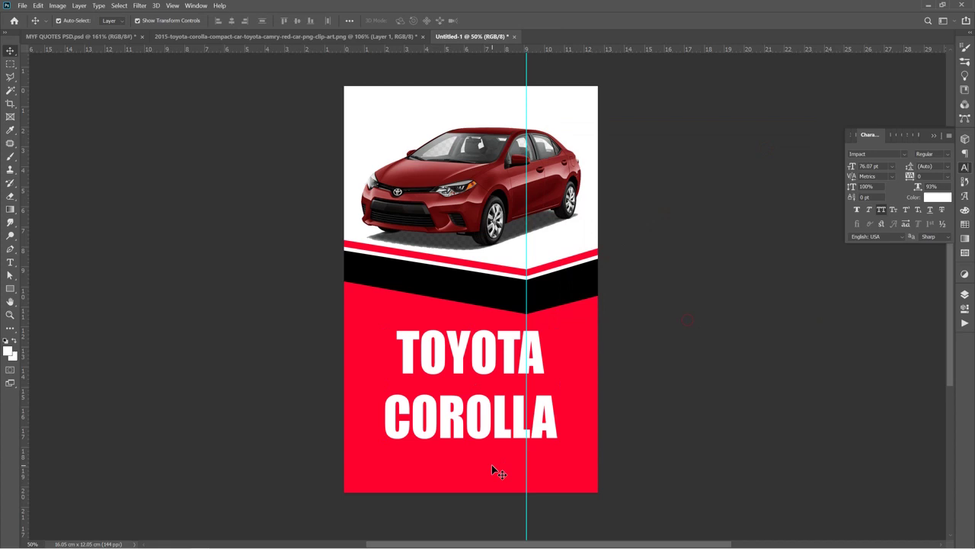
Step: Draw a rectangle about 1631 × 167 px across the page's lower edge, fill it white and deselect it
{"action": "left_click", "coordinate": [10, 288]}
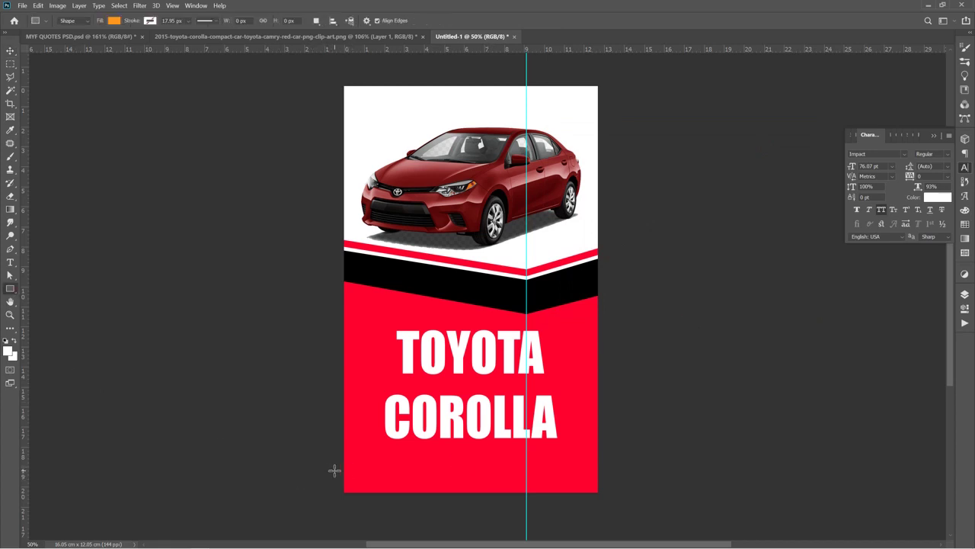
{"action": "left_click_drag", "start_coordinate": [338, 471], "coordinate": [614, 498]}
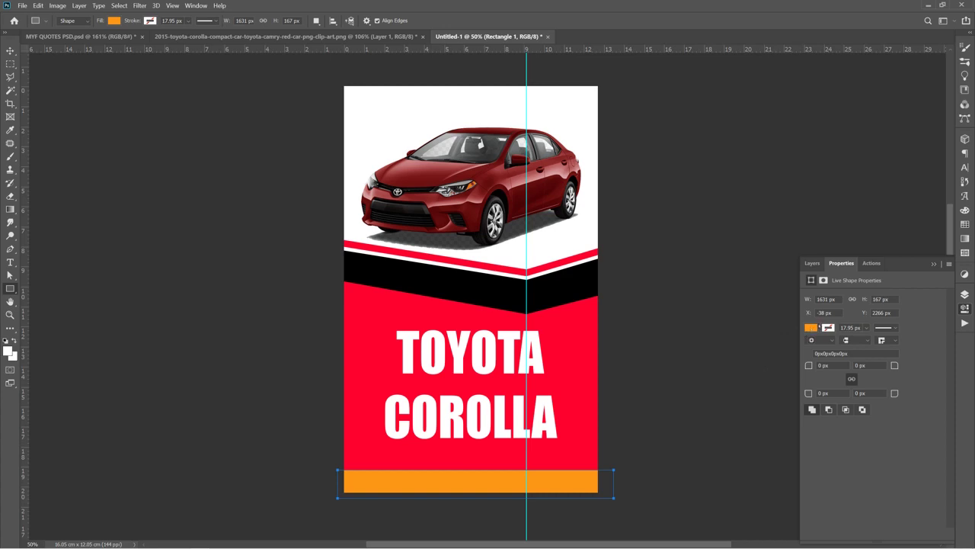
{"action": "left_click", "coordinate": [811, 328]}
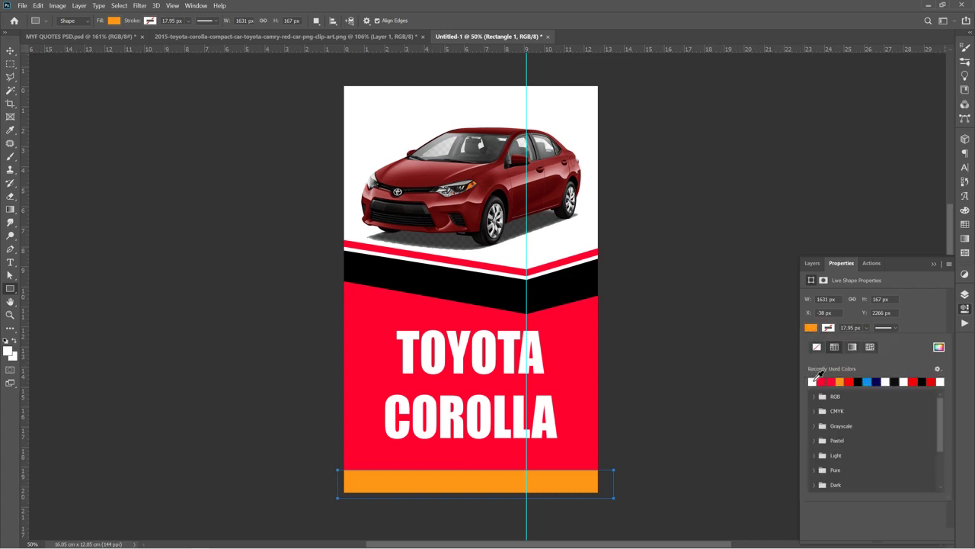
{"action": "left_click", "coordinate": [811, 381]}
{"action": "key", "text": "v"}
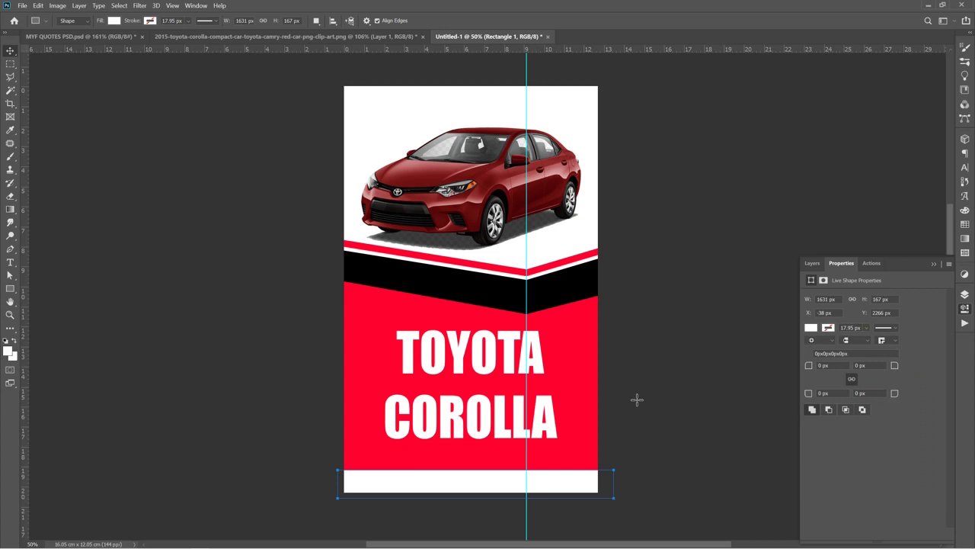
{"action": "left_click", "coordinate": [637, 405]}
Step: Scale the white rectangle up to about 2022 × 207 px, raising its upper edge to 2226 px
{"action": "left_click", "coordinate": [448, 484]}
{"action": "left_click_drag", "start_coordinate": [475, 470], "coordinate": [470, 462]}
{"action": "key", "text": "Return"}
{"action": "left_click", "coordinate": [252, 316]}
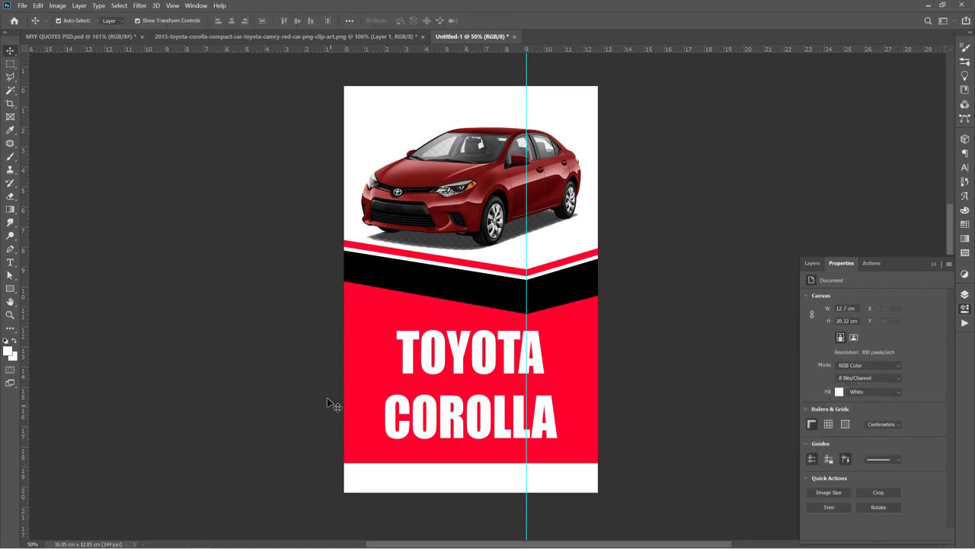
{"action": "left_click", "coordinate": [407, 488]}
{"action": "left_click", "coordinate": [180, 358]}
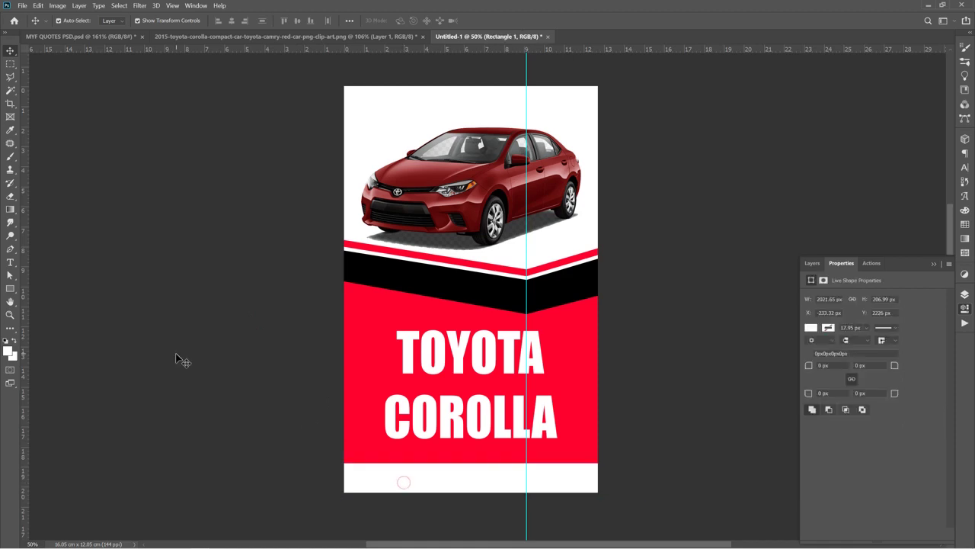
{"action": "left_click", "coordinate": [418, 488]}
{"action": "left_click", "coordinate": [192, 330]}
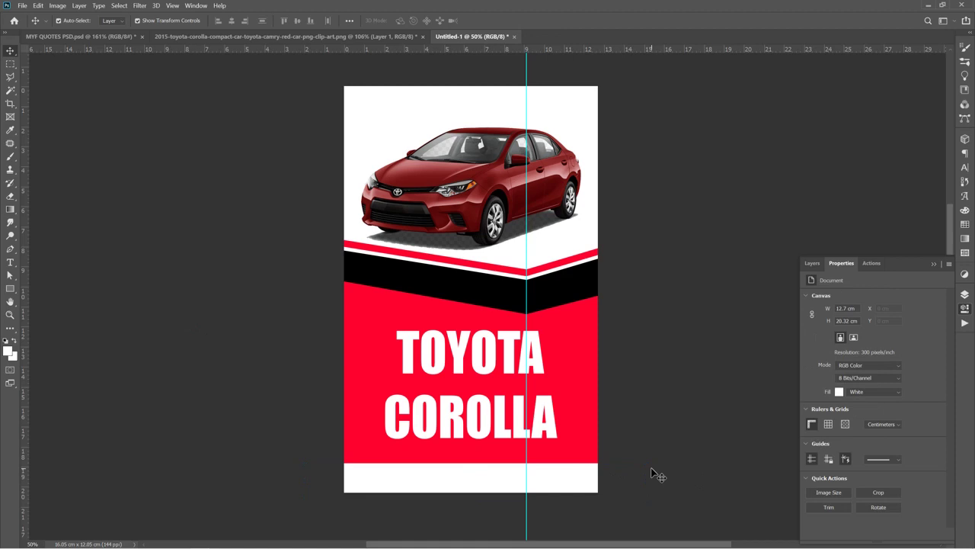
{"action": "left_click", "coordinate": [965, 294]}
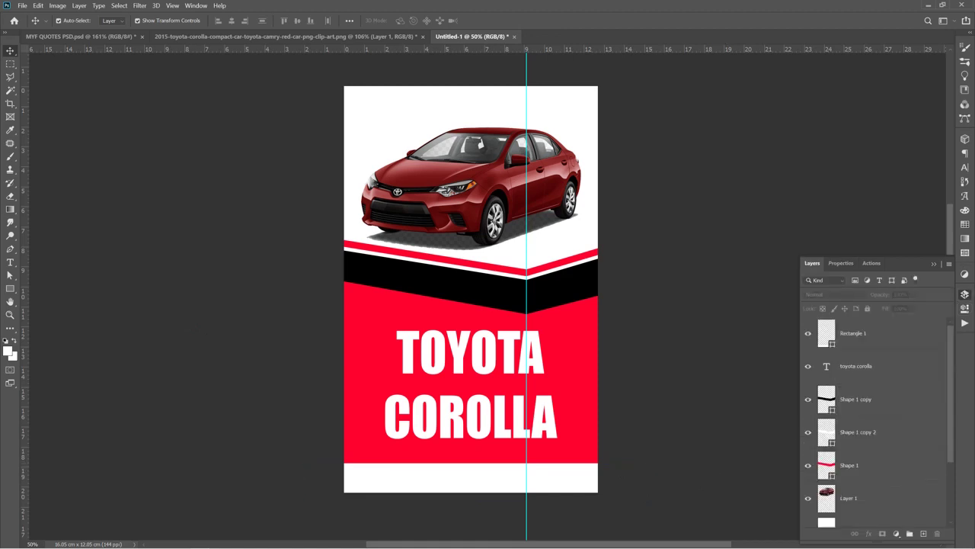
{"action": "scroll", "coordinate": [887, 347], "scroll_direction": "down", "scroll_amount": 3}
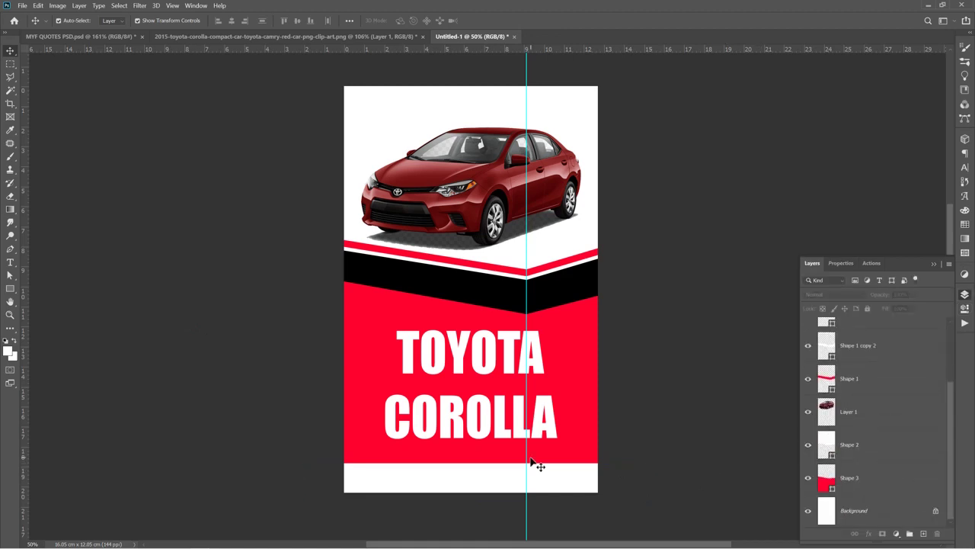
Step: Duplicate the TOYOTA COROLLA text slightly lower and reduce the copy's font size to 26.01 pt
{"action": "left_click", "coordinate": [427, 416]}
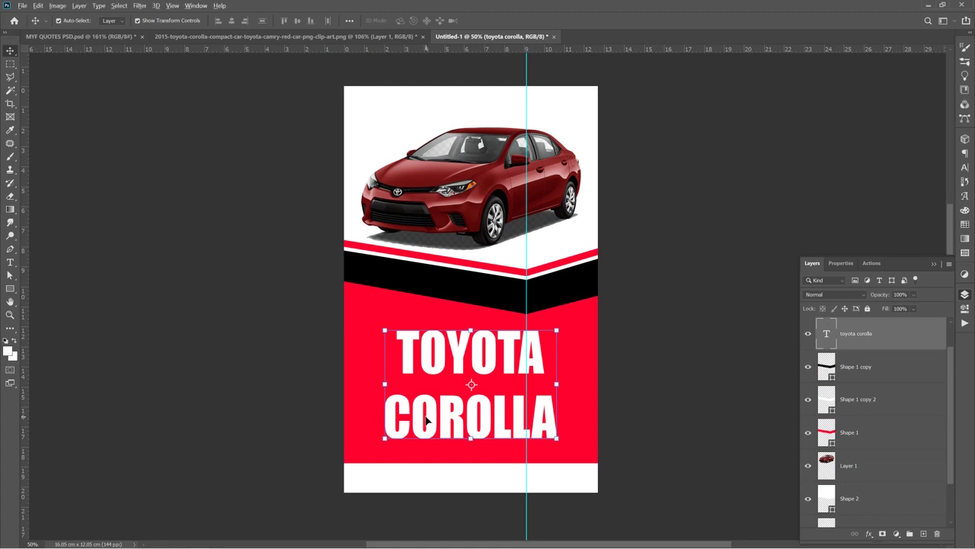
{"action": "left_click_drag", "start_coordinate": [418, 416], "coordinate": [403, 464]}
{"action": "key", "text": "t"}
{"action": "left_click", "coordinate": [404, 465]}
{"action": "key", "text": "ctrl+a"}
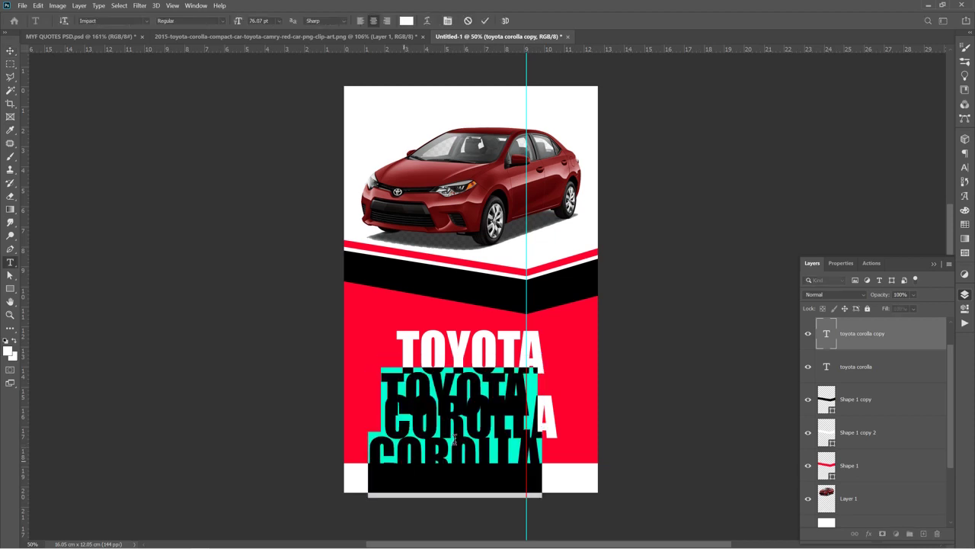
{"action": "key", "text": "ctrl+t"}
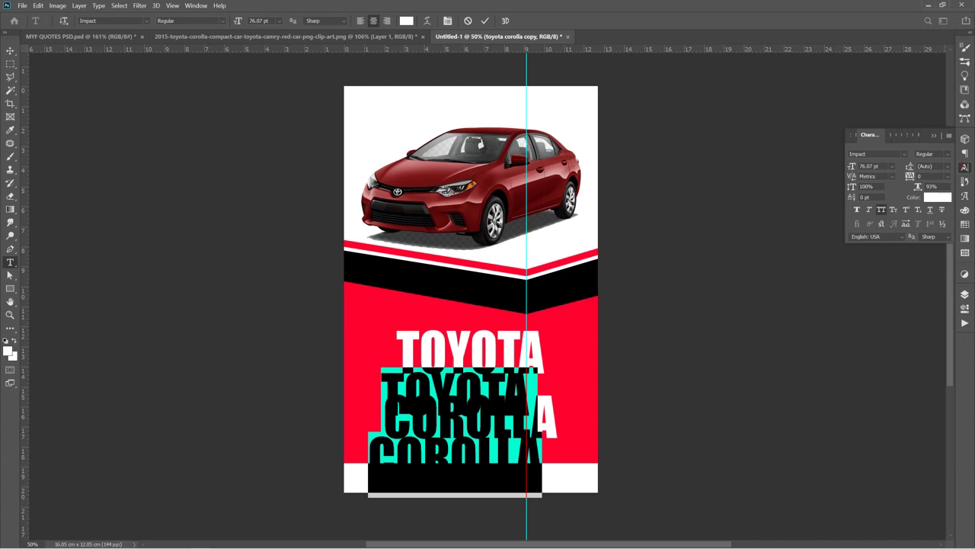
{"action": "left_click_drag", "start_coordinate": [852, 166], "coordinate": [816, 175]}
{"action": "key", "text": "Return"}
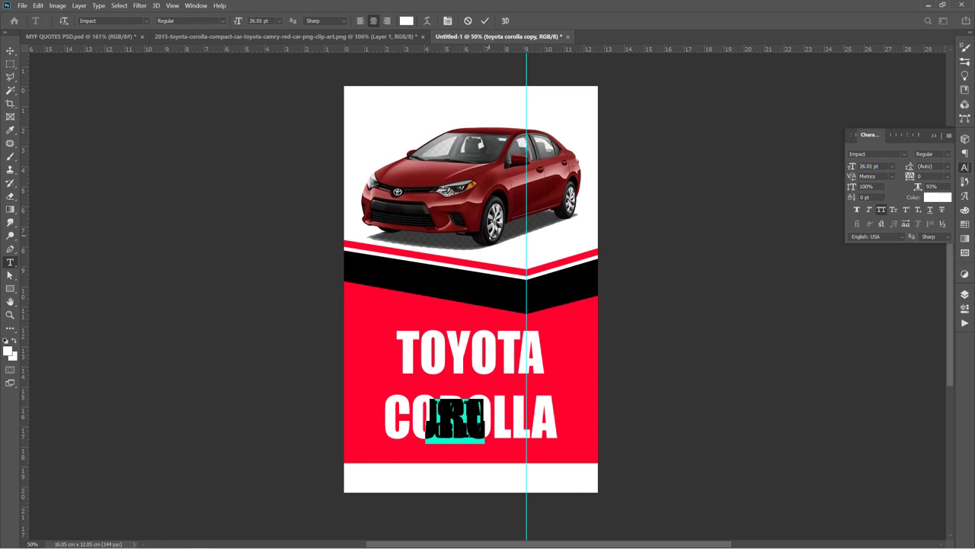
Step: Replace the small text copy's wording with the contact phone number and commit it
{"action": "left_click", "coordinate": [457, 412]}
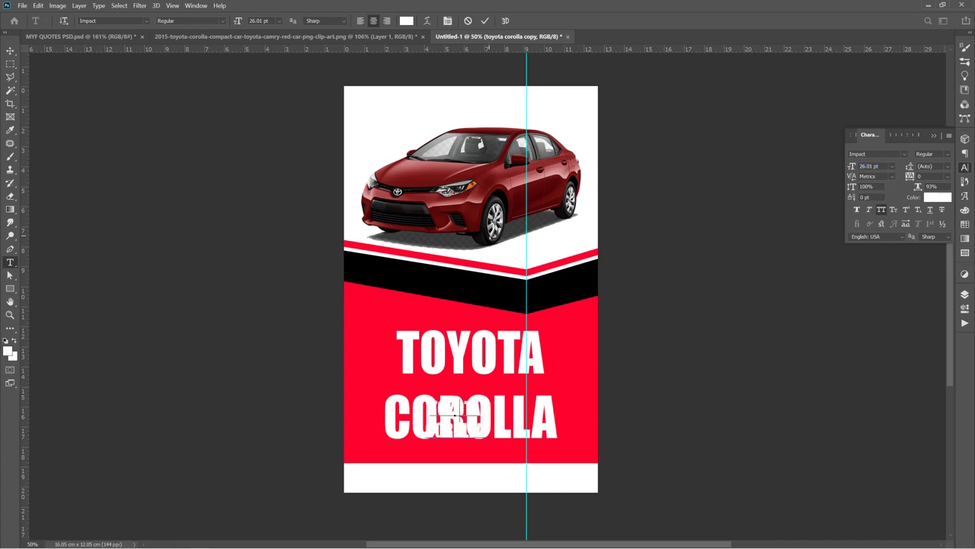
{"action": "type", "text": "2015 MODEL"}
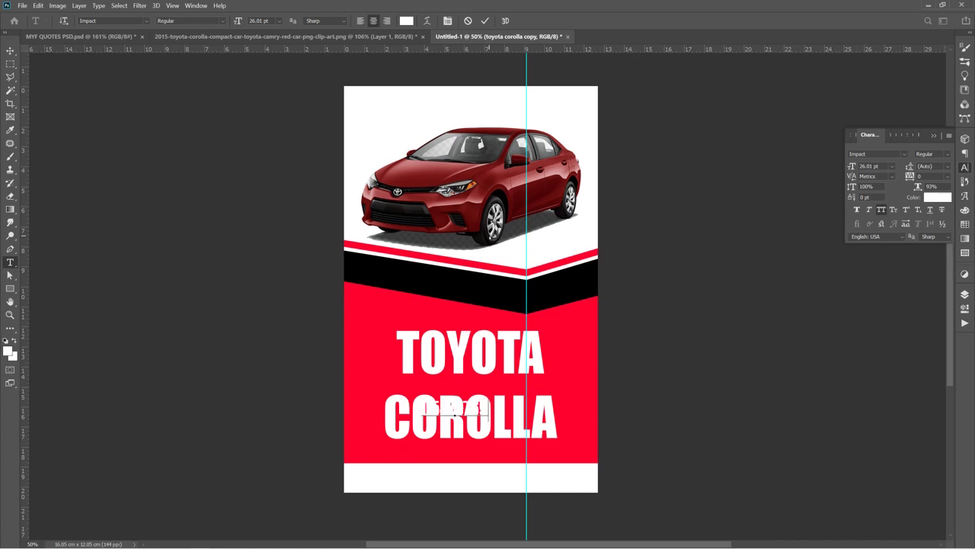
{"action": "type", "text": "ED"}
{"action": "left_click", "coordinate": [485, 20]}
{"action": "key", "text": "v"}
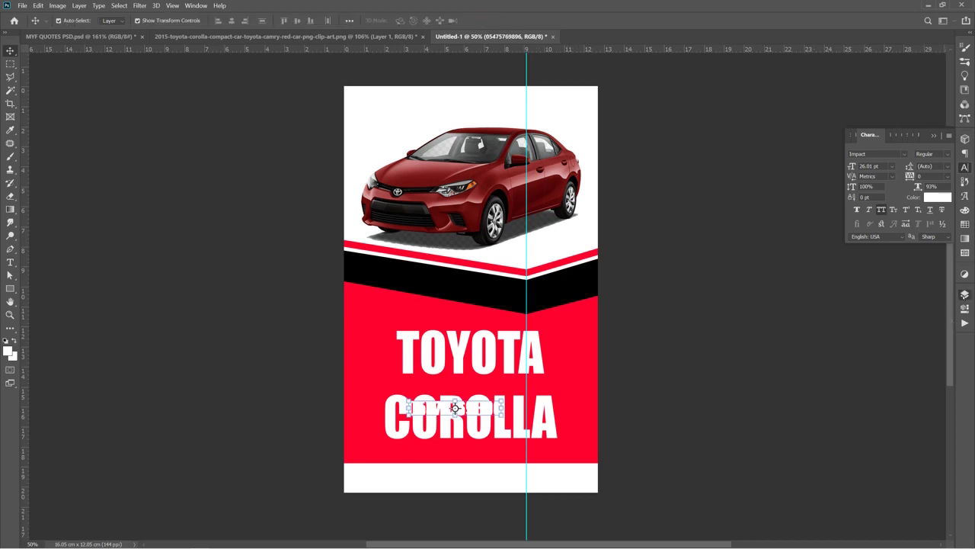
Step: Recolour the phone number text dark red (7d1e1e), sampled from the car's bodywork
{"action": "left_click", "coordinate": [964, 295]}
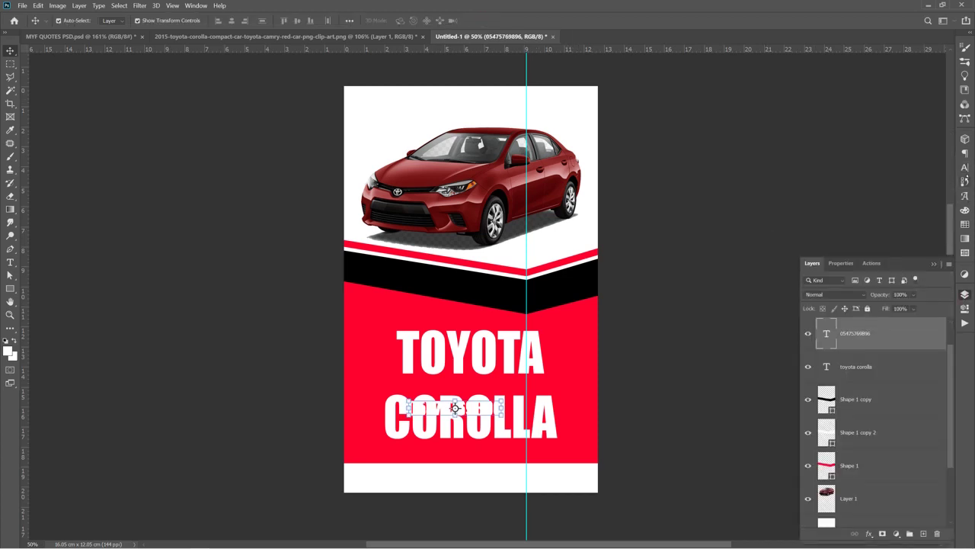
{"action": "left_click", "coordinate": [964, 167]}
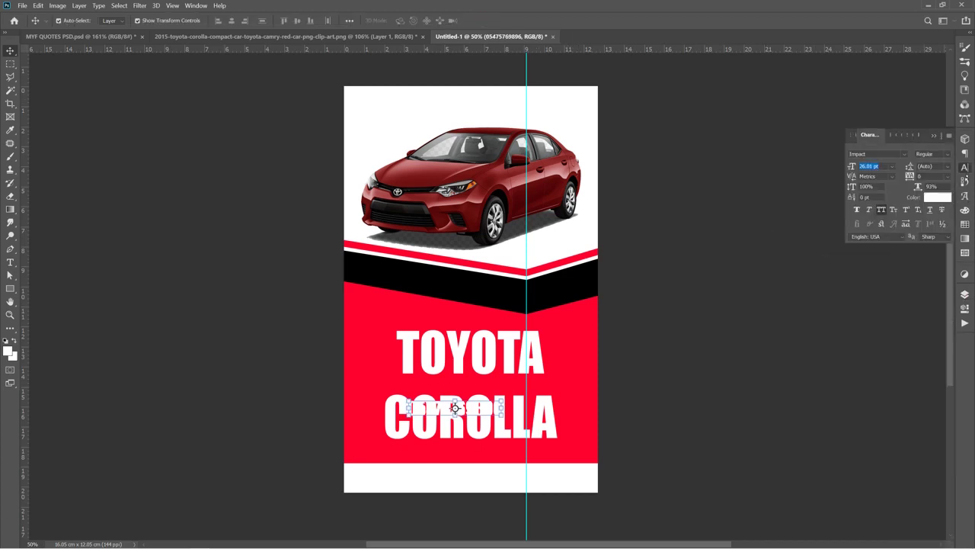
{"action": "left_click", "coordinate": [931, 200]}
{"action": "left_click", "coordinate": [473, 198]}
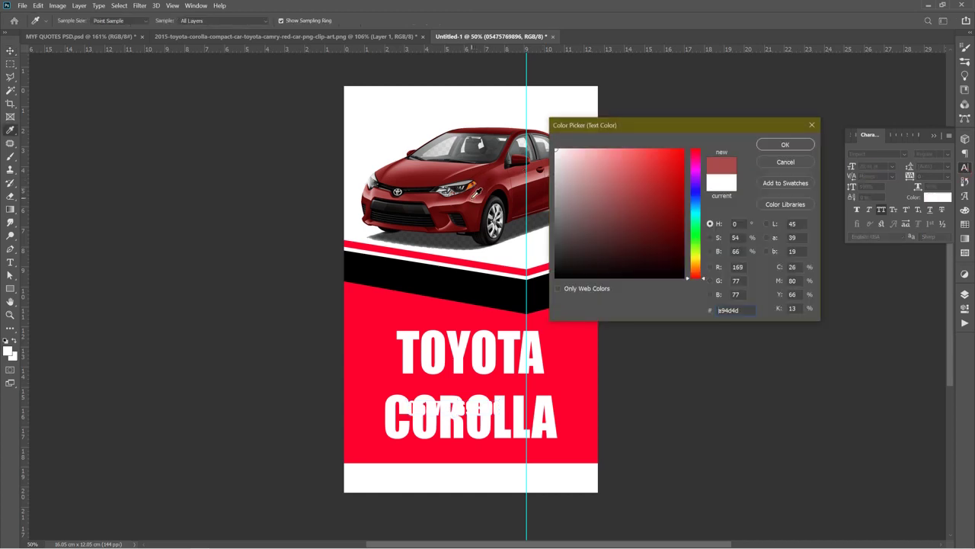
{"action": "left_click", "coordinate": [483, 185]}
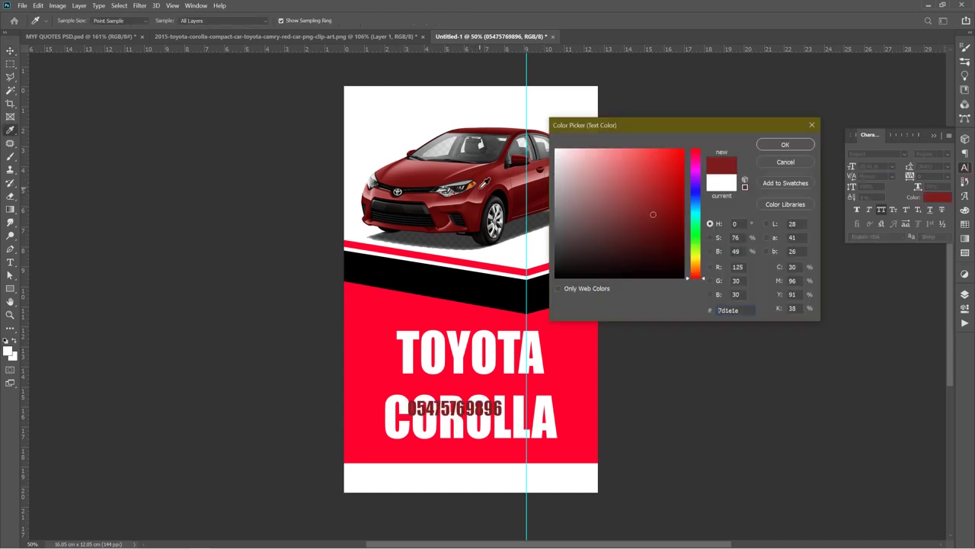
{"action": "key", "text": "Return"}
Step: Move the phone number onto the white strip at the page's lower edge and its layer above Rectangle 1
{"action": "left_click_drag", "start_coordinate": [435, 411], "coordinate": [444, 479]}
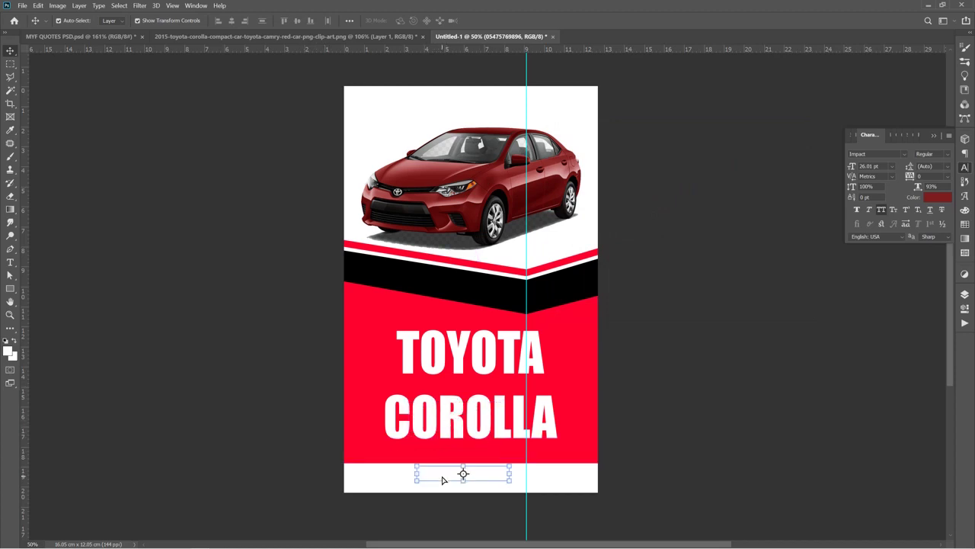
{"action": "left_click", "coordinate": [965, 294]}
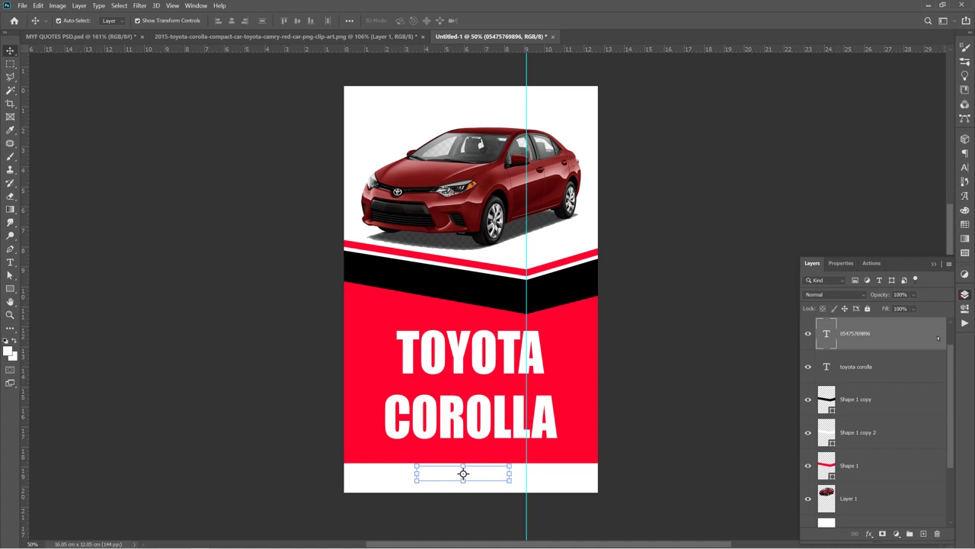
{"action": "left_click_drag", "start_coordinate": [861, 364], "coordinate": [864, 333]}
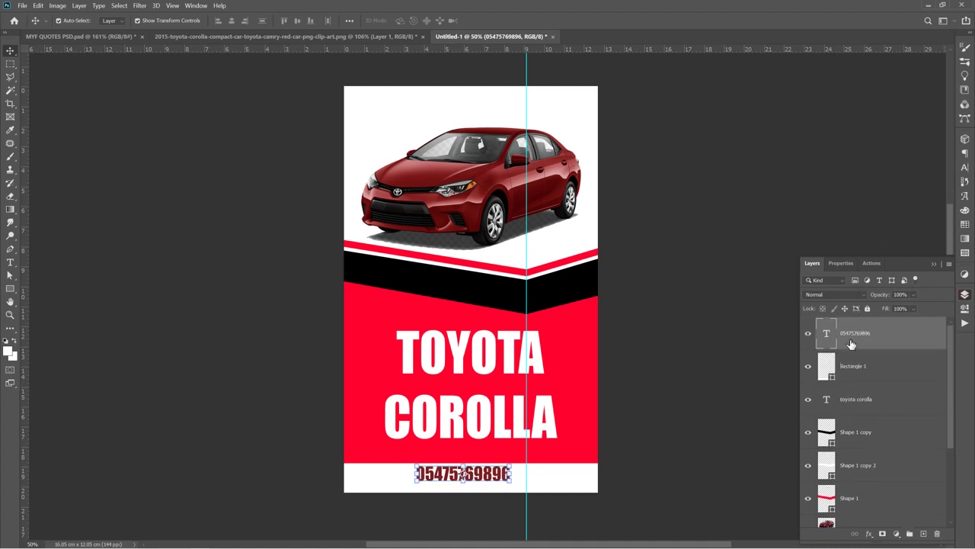
Step: Enlarge the phone number to 32.33 pt and position it within the white strip
{"action": "left_click_drag", "start_coordinate": [487, 476], "coordinate": [524, 443]}
{"action": "left_click", "coordinate": [509, 471]}
{"action": "key", "text": "Return"}
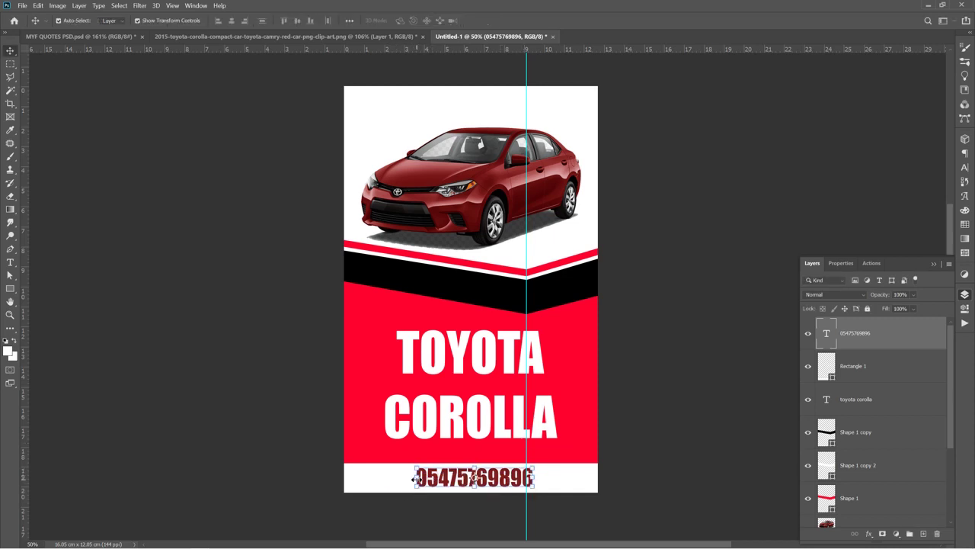
Step: Insert "CALL US: " in front of the phone number on the white strip
{"action": "double_click", "coordinate": [423, 479]}
{"action": "double_click", "coordinate": [423, 478]}
{"action": "left_click", "coordinate": [415, 477]}
{"action": "type", "text": "CALL"}
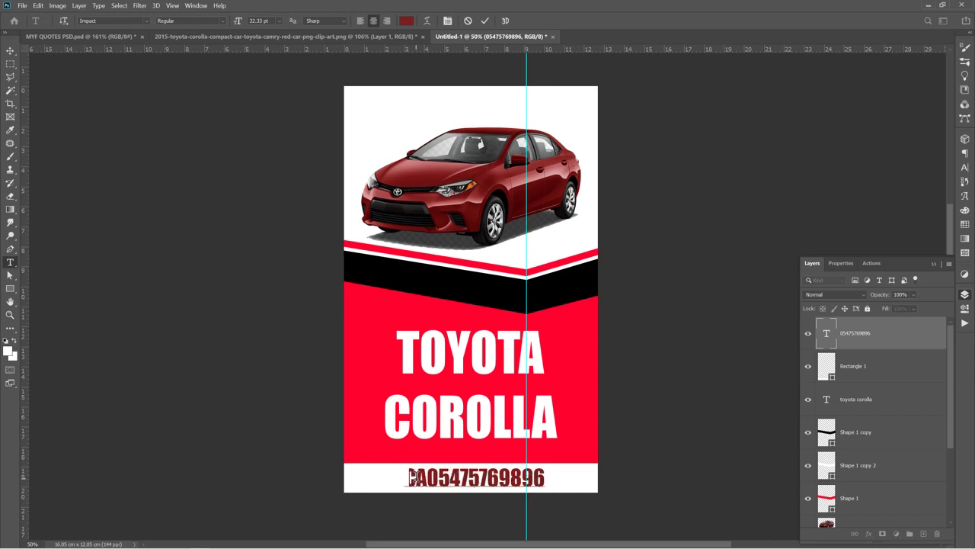
{"action": "type", "text": " US"}
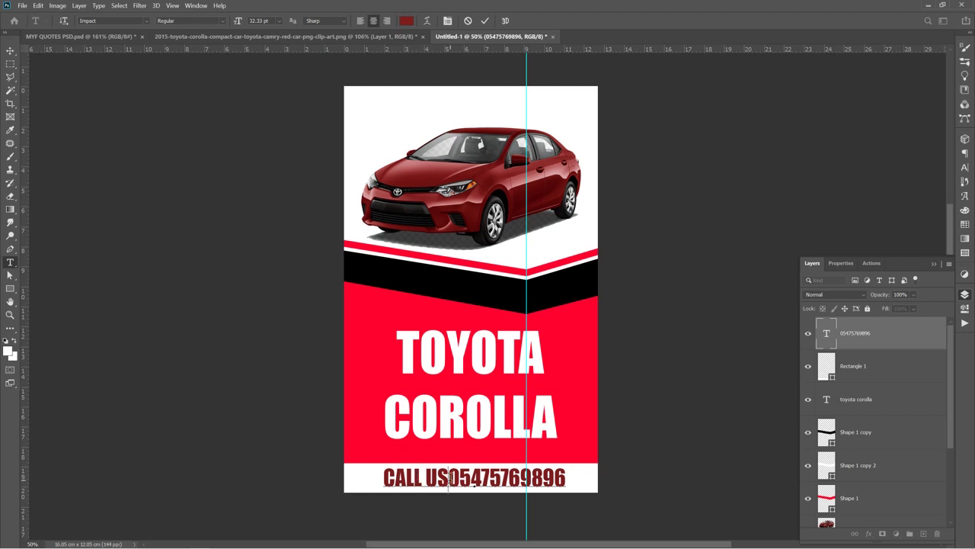
{"action": "type", "text": ":"}
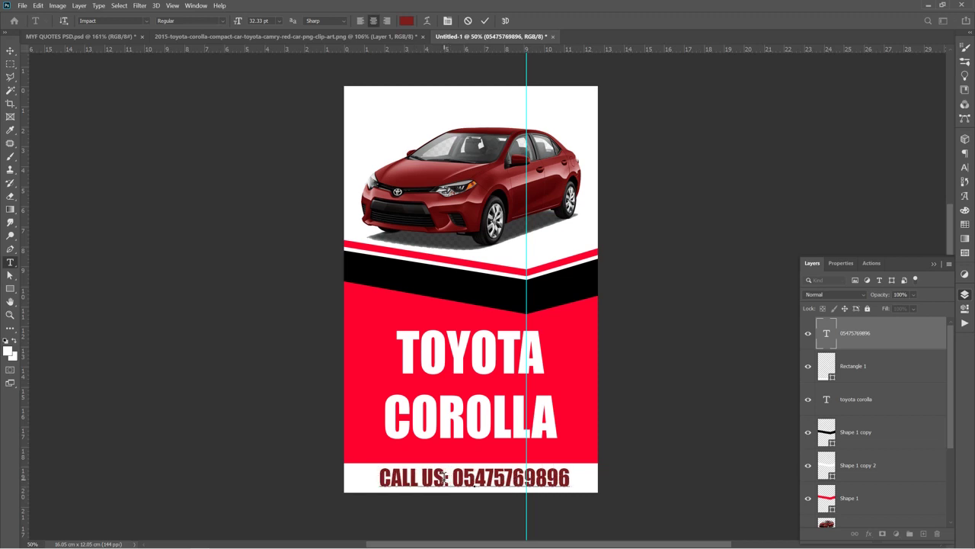
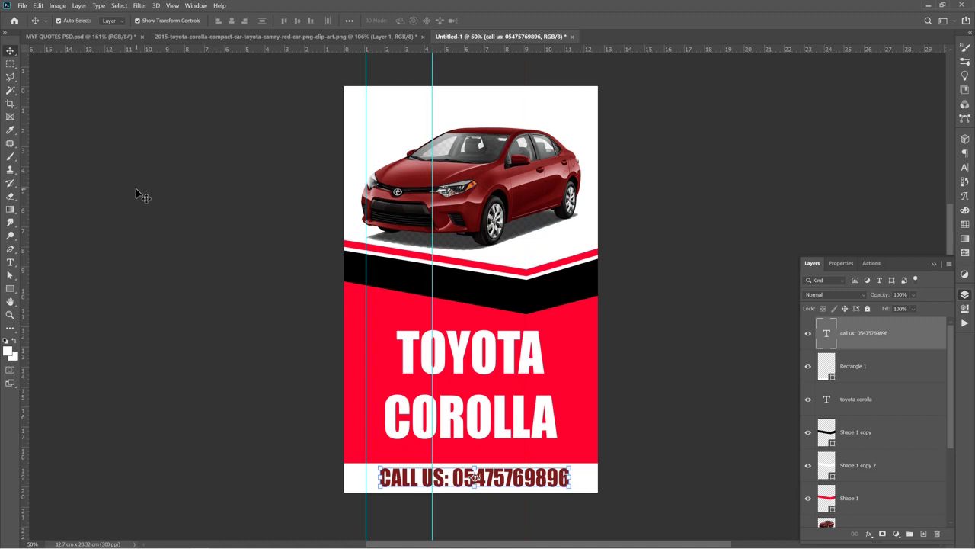
Step: Draw an orange rectangle about 393 × 360 px between the two guides at the page's upper edge and add a vertical guide through its centre
{"action": "left_click", "coordinate": [10, 288]}
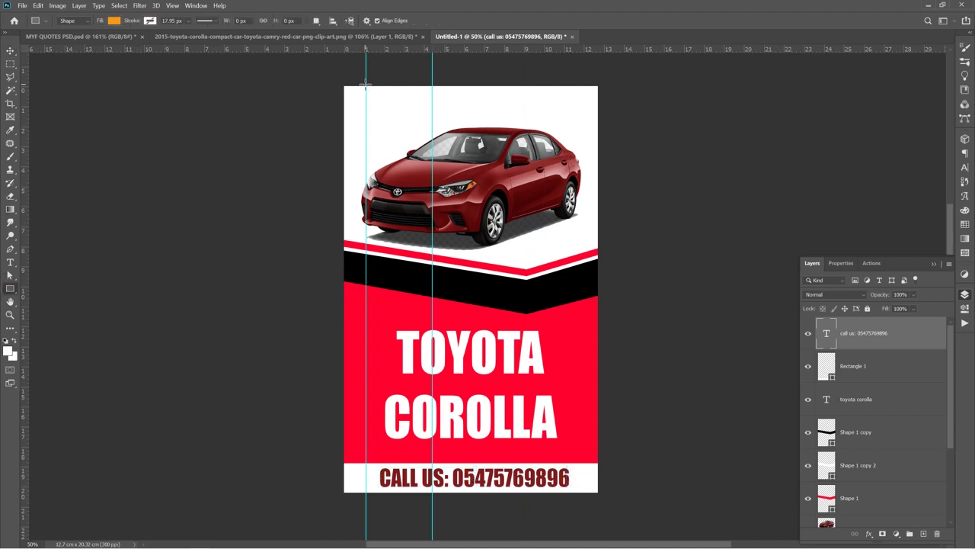
{"action": "left_click_drag", "start_coordinate": [366, 85], "coordinate": [432, 144]}
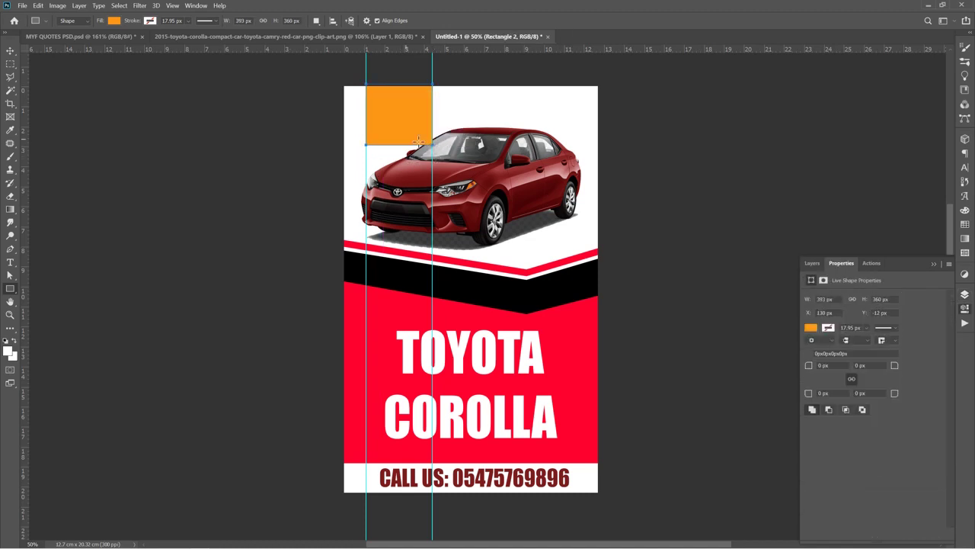
{"action": "key", "text": "v"}
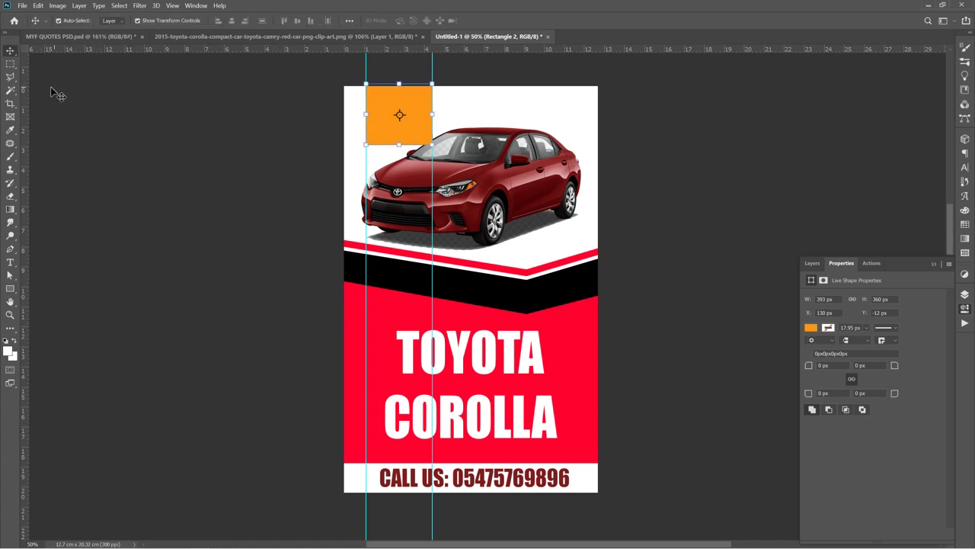
{"action": "left_click_drag", "start_coordinate": [25, 93], "coordinate": [399, 165]}
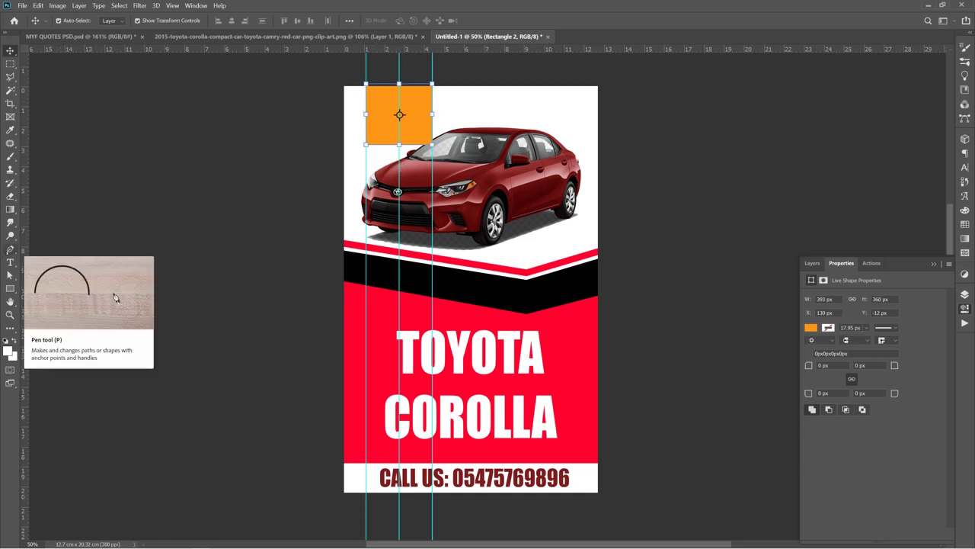
Step: With the Convert Point tool, add an anchor point where the centre guide crosses the orange rectangle's lower edge
{"action": "left_click", "coordinate": [10, 250]}
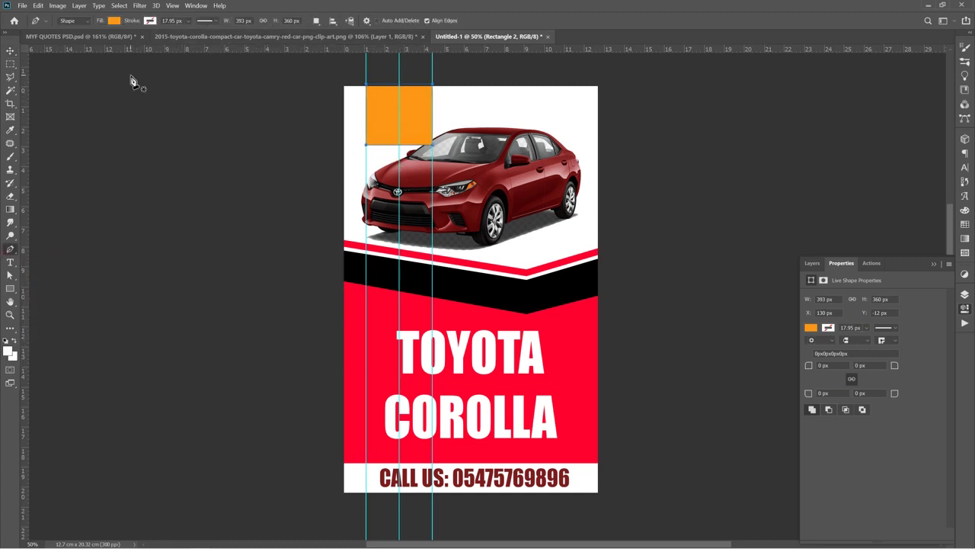
{"action": "left_click", "coordinate": [75, 21]}
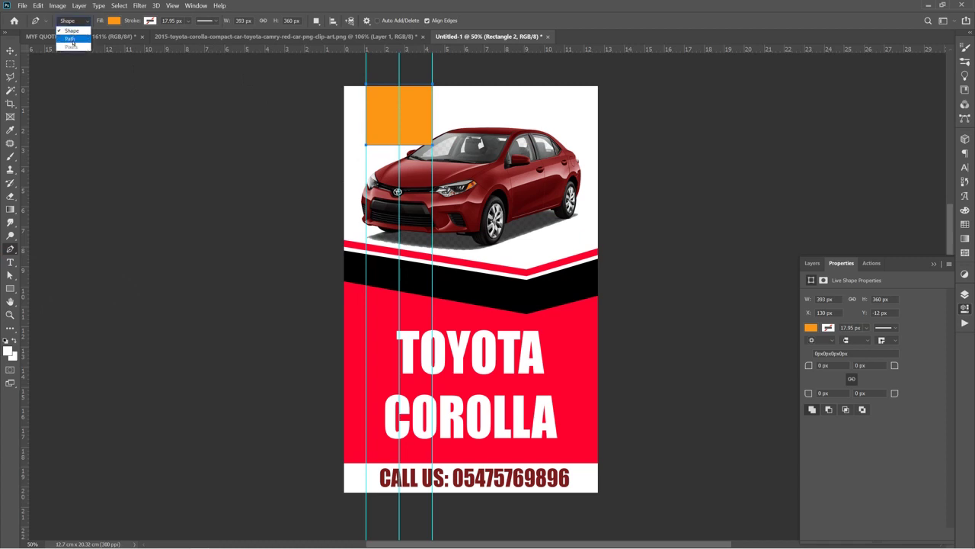
{"action": "left_click", "coordinate": [71, 39]}
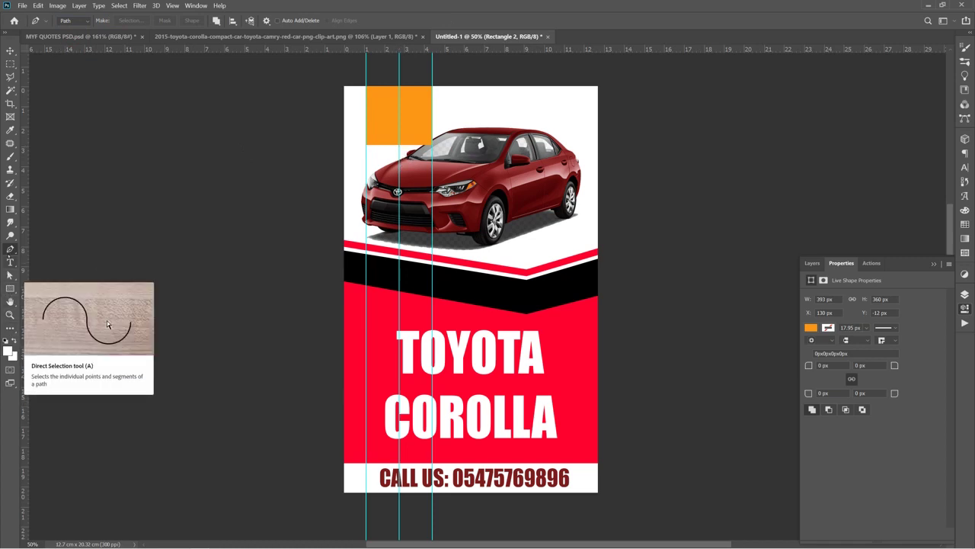
{"action": "right_click", "coordinate": [10, 249]}
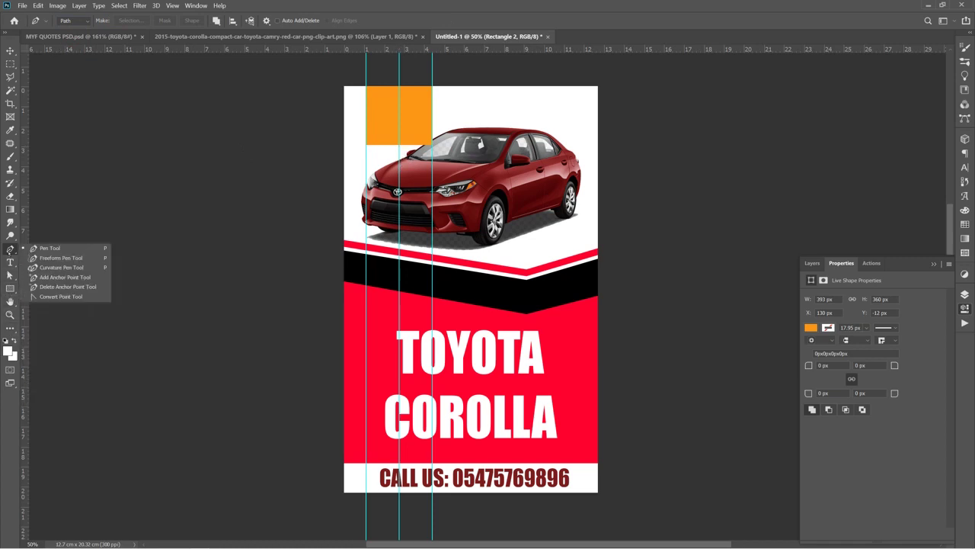
{"action": "left_click", "coordinate": [54, 296]}
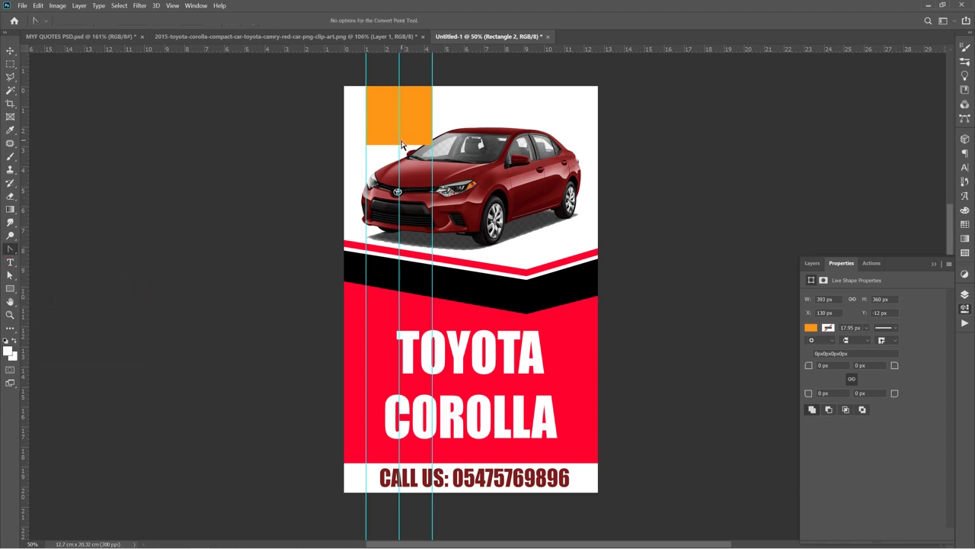
{"action": "scroll", "coordinate": [400, 145], "scroll_direction": "up", "scroll_amount": 5}
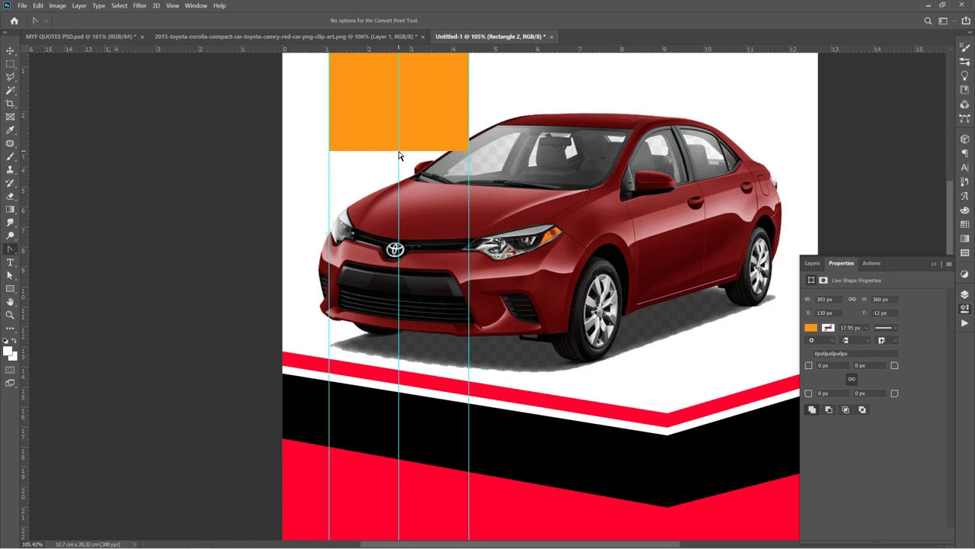
{"action": "right_click", "coordinate": [399, 155]}
{"action": "left_click", "coordinate": [397, 150]}
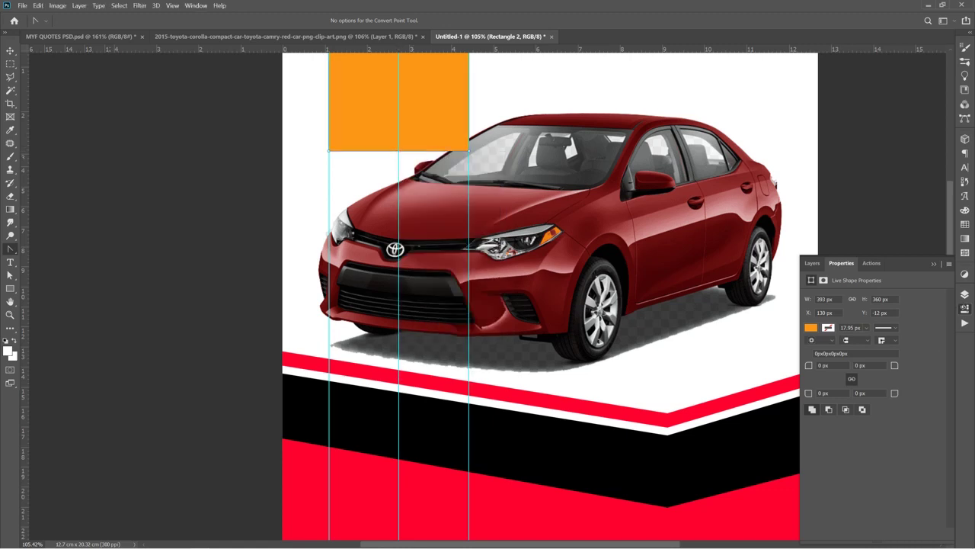
{"action": "left_click", "coordinate": [964, 294]}
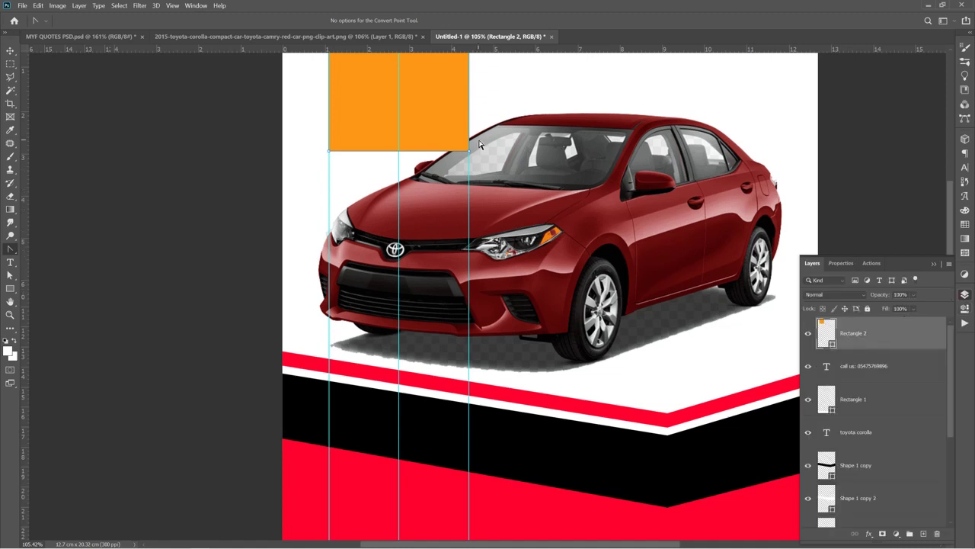
{"action": "right_click", "coordinate": [399, 156]}
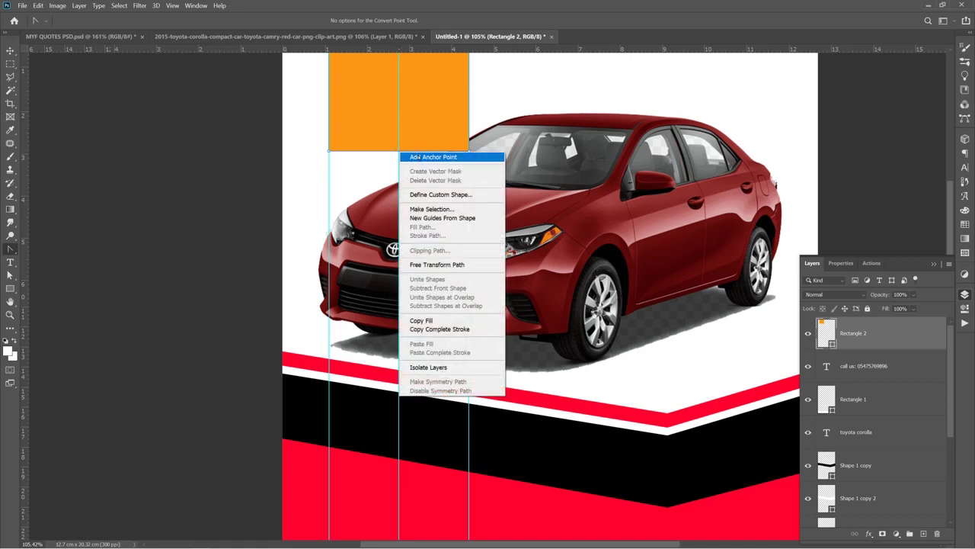
{"action": "left_click", "coordinate": [423, 157]}
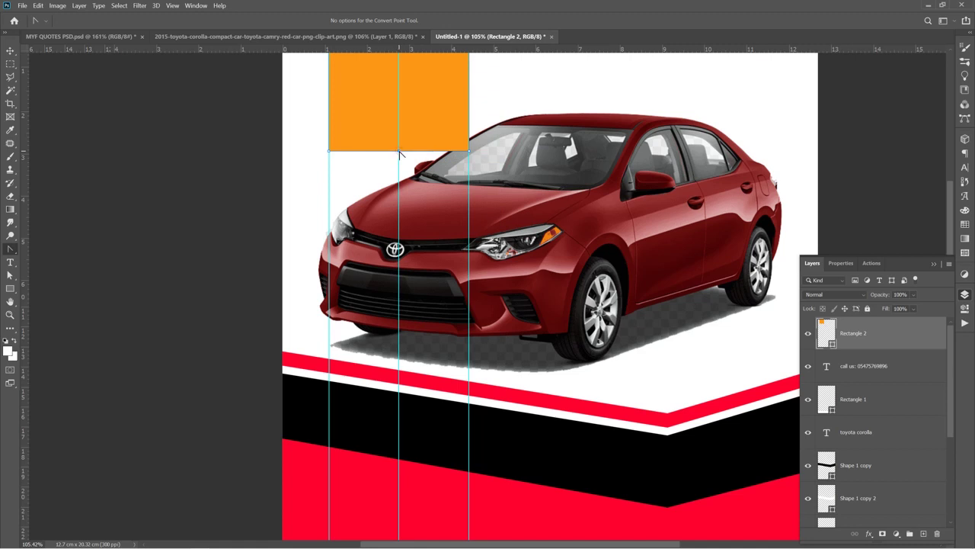
Step: Move the new anchor point straight down so the orange rectangle's lower edge forms a shallow pointed tip
{"action": "left_click_drag", "start_coordinate": [399, 154], "coordinate": [400, 157]}
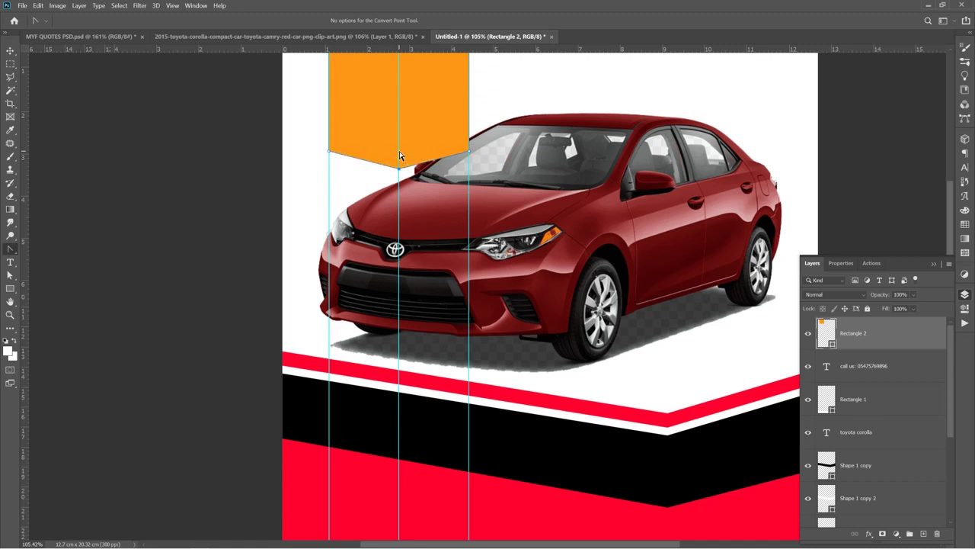
{"action": "key", "text": "Down"}
{"action": "key", "text": "Down"}
{"action": "key", "text": "Down"}
{"action": "key", "text": "Down"}
{"action": "key", "text": "Down"}
{"action": "key", "text": "Down"}
{"action": "key", "text": "v"}
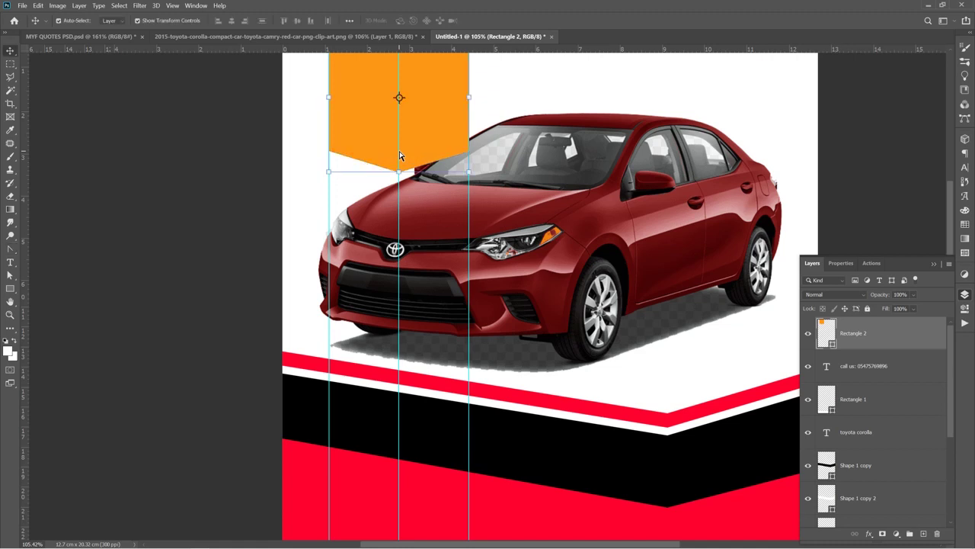
{"action": "left_click", "coordinate": [190, 116]}
Step: Recolour the pointed banner black (000000), sampled from the black stripe
{"action": "scroll", "coordinate": [365, 148], "scroll_direction": "down", "scroll_amount": 3}
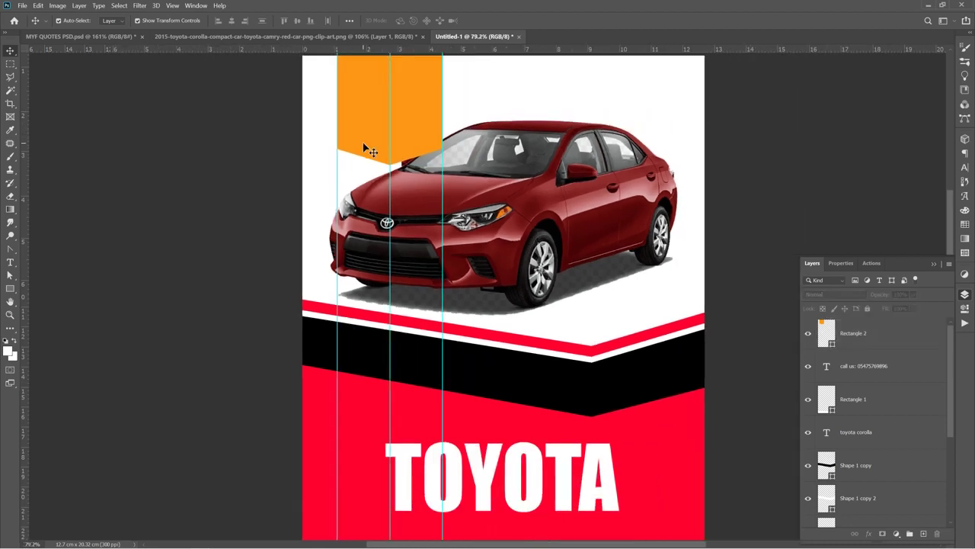
{"action": "scroll", "coordinate": [366, 148], "scroll_direction": "down", "scroll_amount": 2}
{"action": "left_click", "coordinate": [371, 139]}
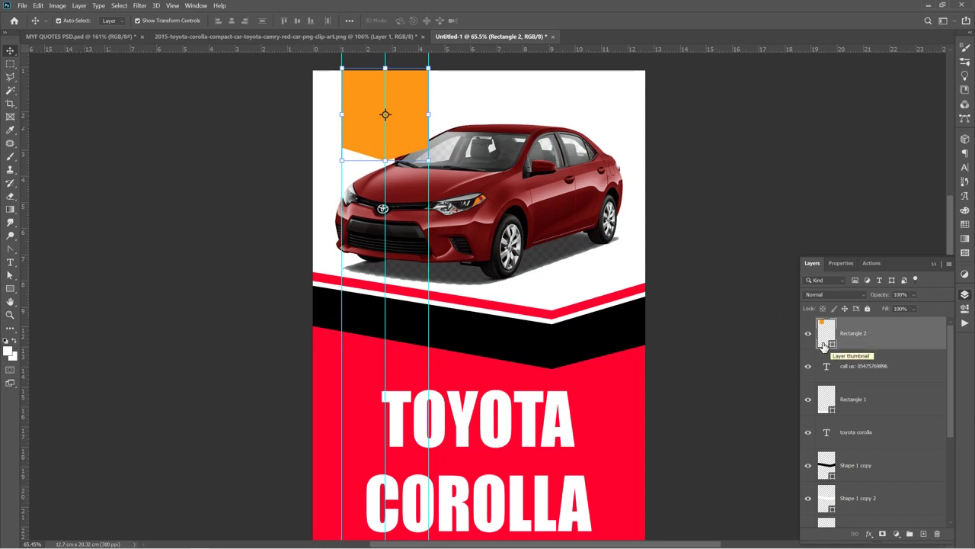
{"action": "double_click", "coordinate": [831, 344]}
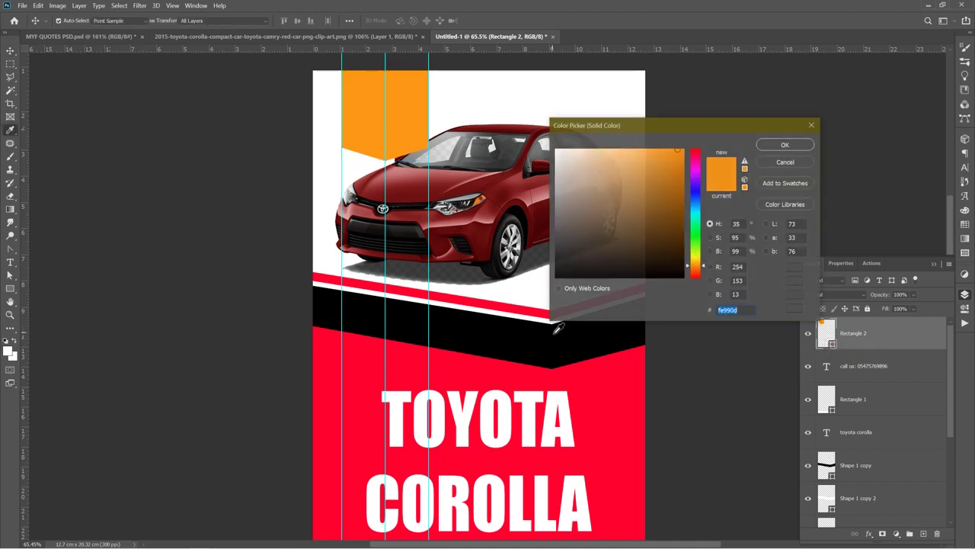
{"action": "left_click", "coordinate": [558, 329]}
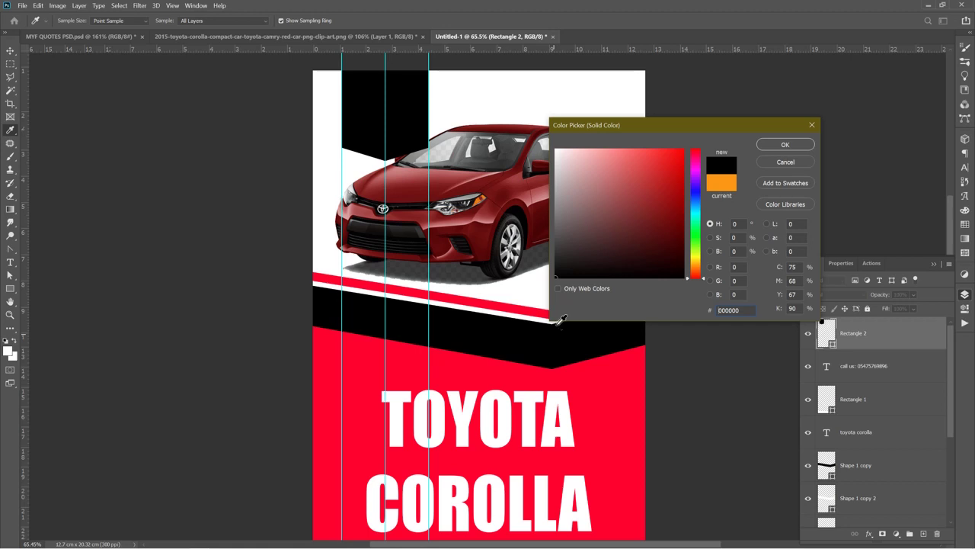
{"action": "left_click", "coordinate": [786, 145]}
Step: Give the black banner a red stroke 17.95 px wide
{"action": "key", "text": "u"}
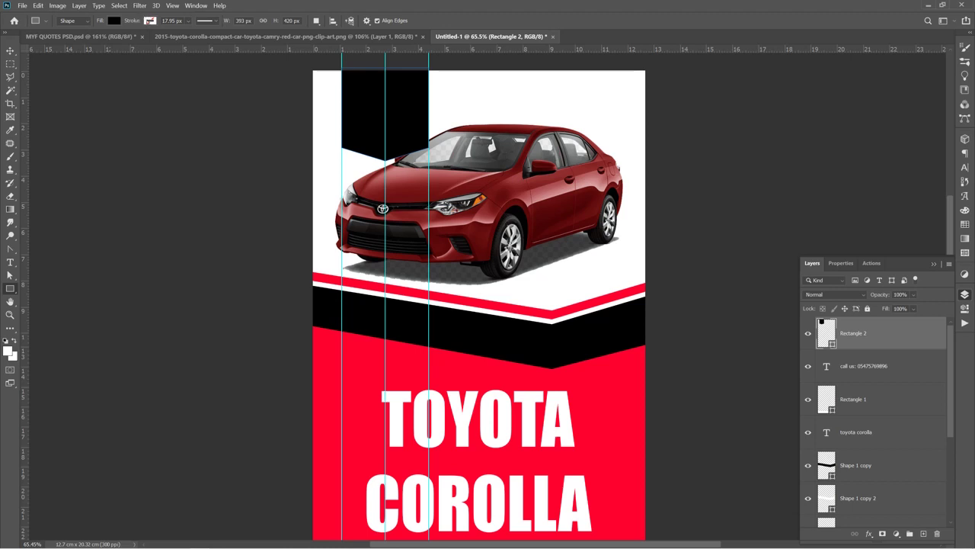
{"action": "left_click", "coordinate": [150, 21]}
{"action": "left_click", "coordinate": [116, 74]}
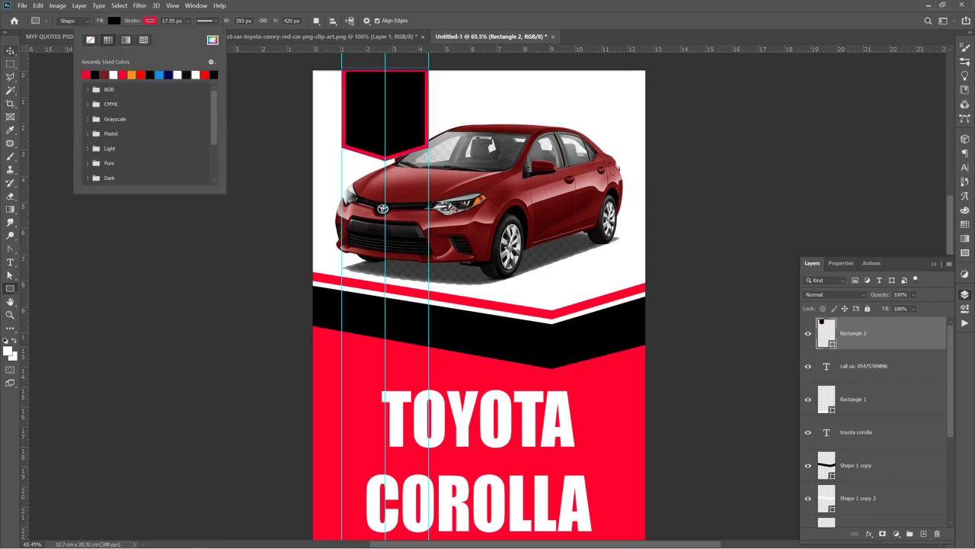
Step: Nudge the banner up so its upper red stroke lies beyond the page edge
{"action": "key", "text": "v"}
{"action": "key", "text": "Up"}
{"action": "key", "text": "Up"}
{"action": "key", "text": "Up"}
{"action": "key", "text": "Up"}
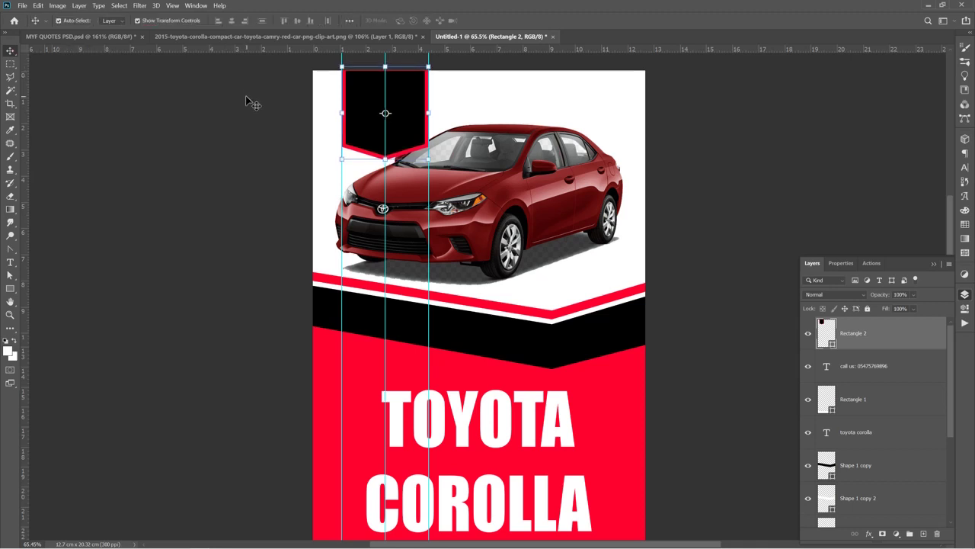
{"action": "left_click", "coordinate": [245, 95]}
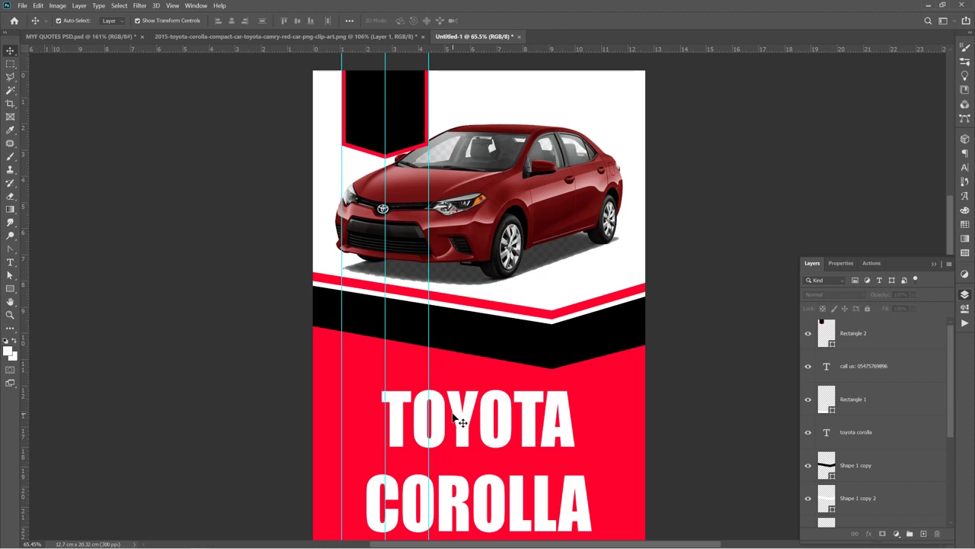
Step: Start a text object above the car and set its font to Akrobat Bold
{"action": "key", "text": "t"}
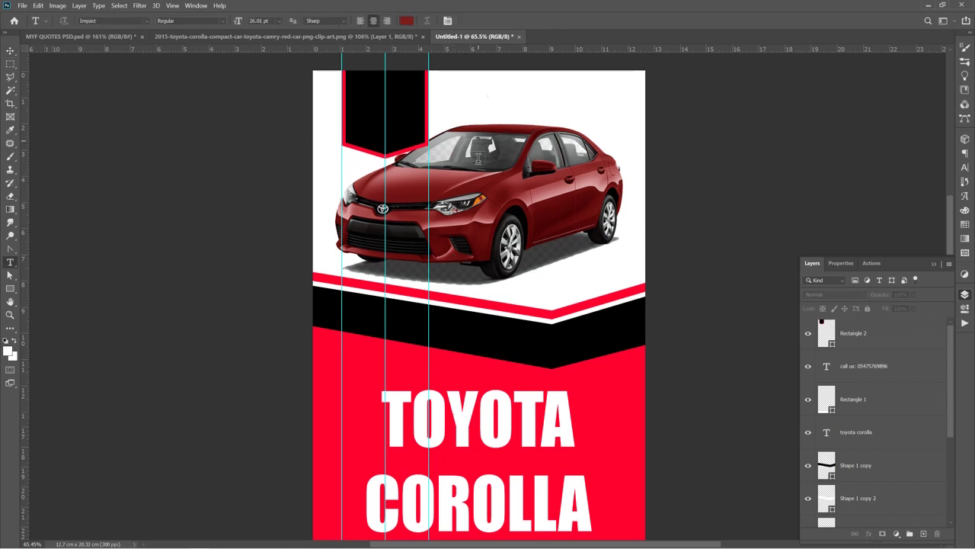
{"action": "left_click", "coordinate": [478, 95]}
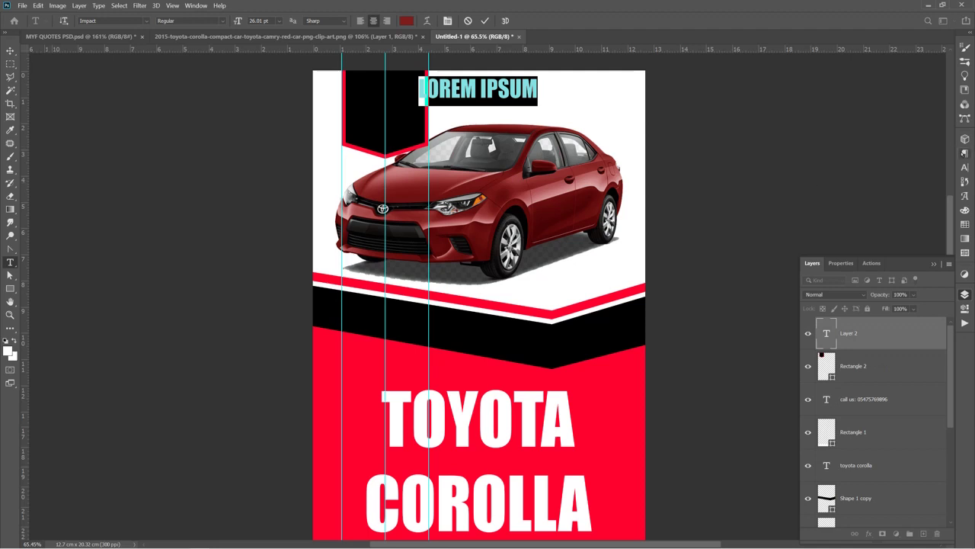
{"action": "left_click", "coordinate": [964, 167]}
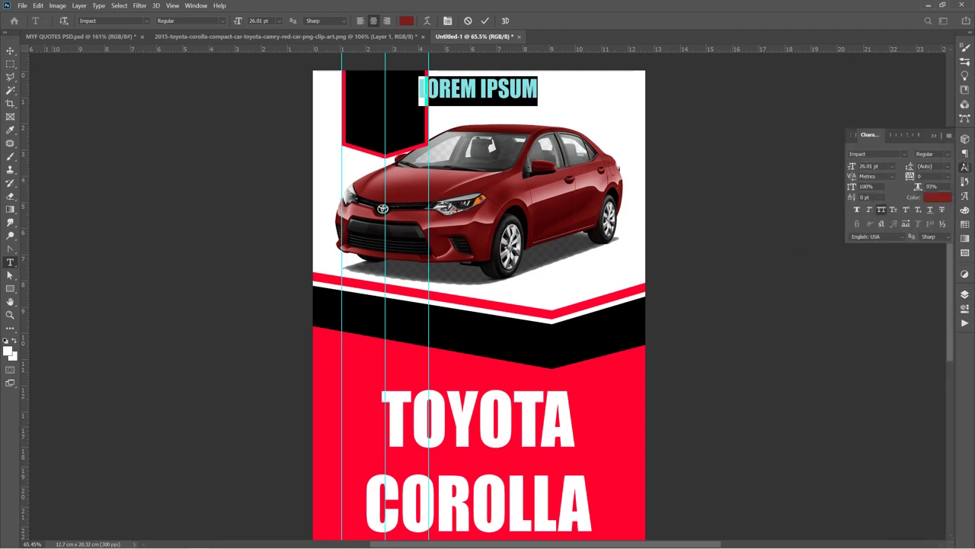
{"action": "left_click", "coordinate": [877, 154]}
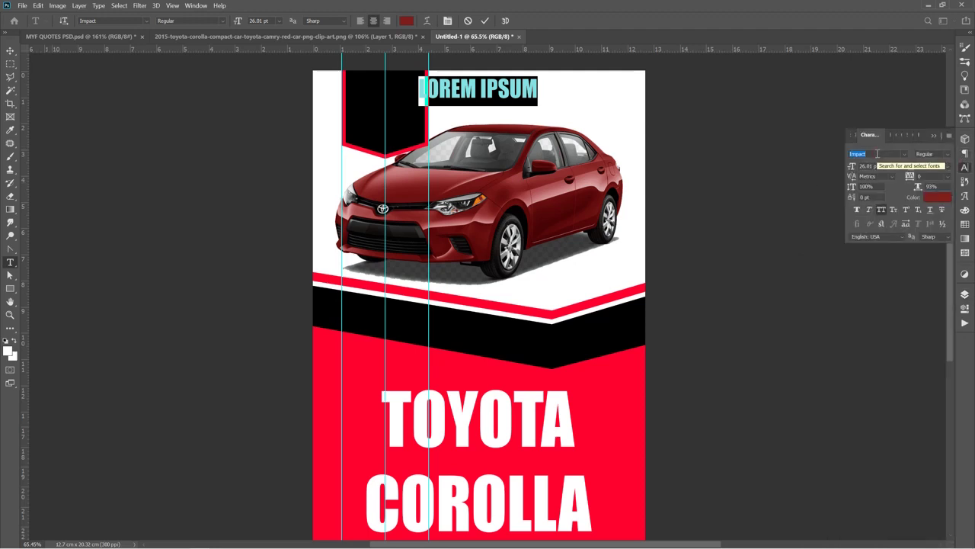
{"action": "type", "text": "m"}
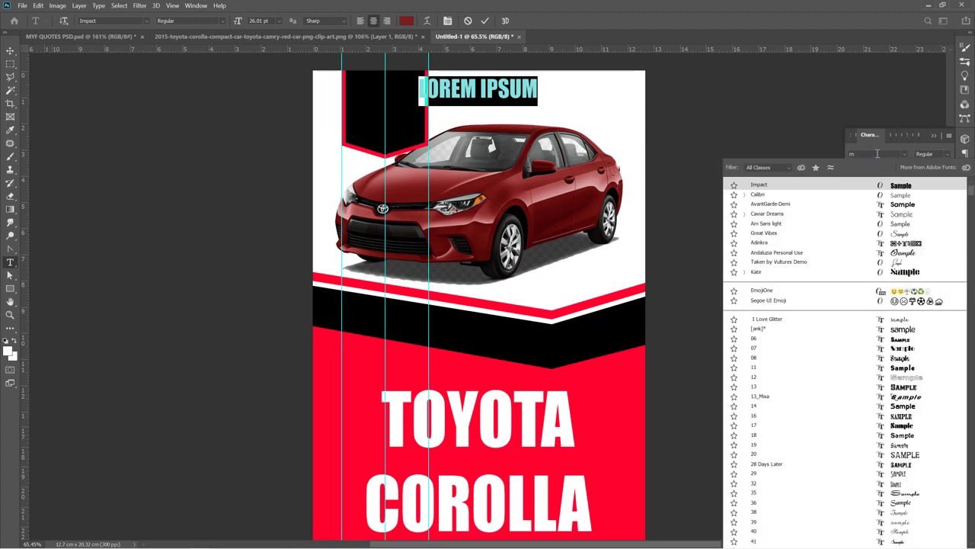
{"action": "type", "text": "akrob"}
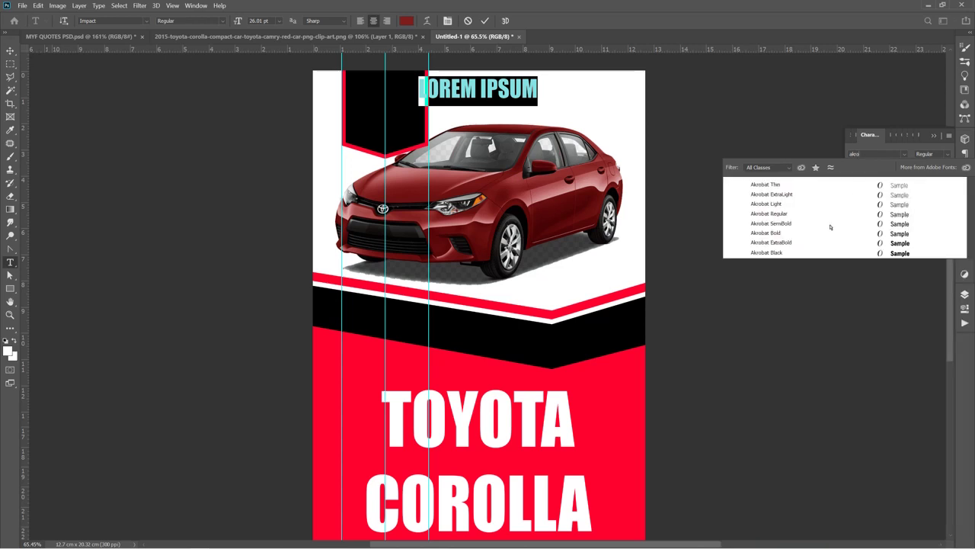
{"action": "left_click", "coordinate": [803, 233]}
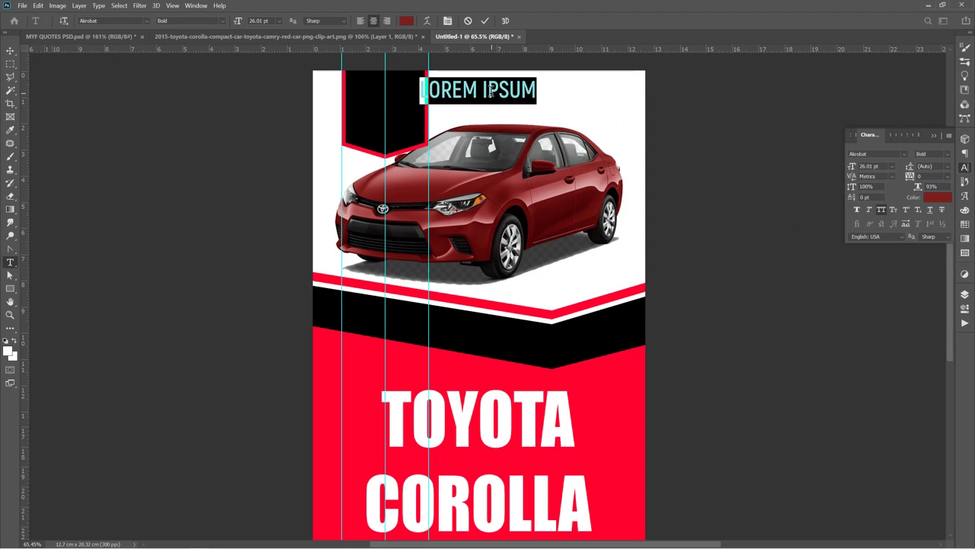
Step: Set the new text's colour to white, sampled from the page background
{"action": "left_click", "coordinate": [930, 198]}
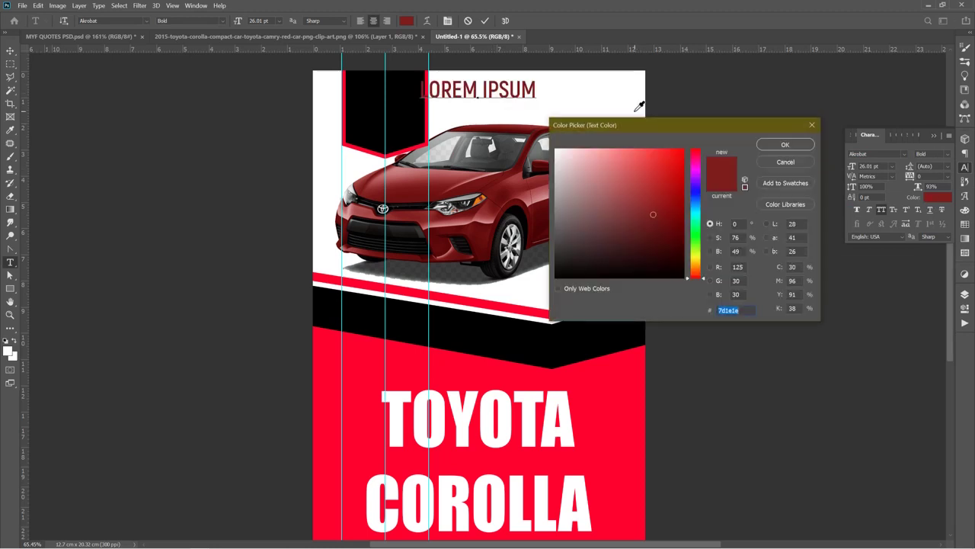
{"action": "left_click", "coordinate": [639, 107]}
{"action": "key", "text": "Return"}
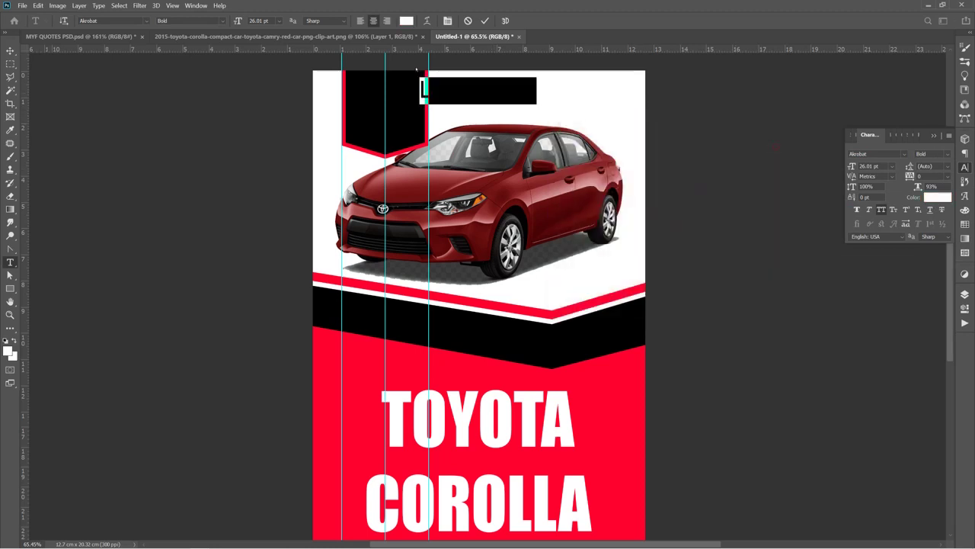
Step: Move the text onto the black banner and enter "FOR" and "HIRRING" on two lines
{"action": "left_click_drag", "start_coordinate": [450, 128], "coordinate": [352, 132]}
{"action": "type", "text": "FOR"}
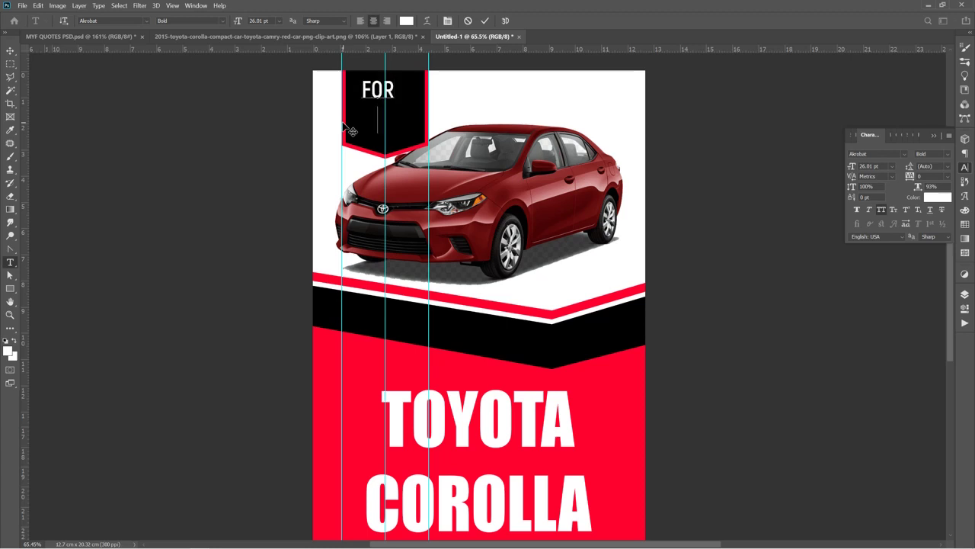
{"action": "type", "text": "__HIRR"}
{"action": "type", "text": "ING"}
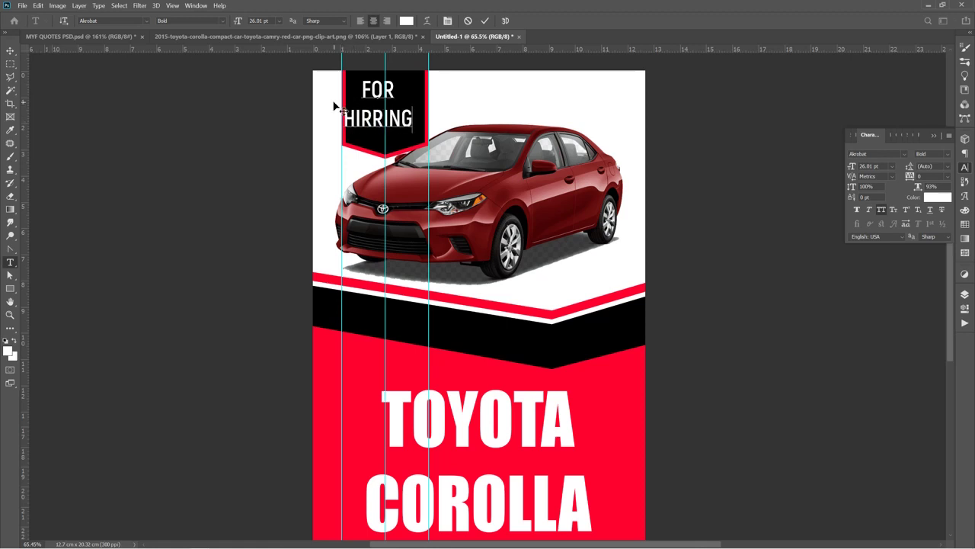
Step: Centre the "FOR HIRRING" text on the black banner's middle guide, commit it and deselect the layer
{"action": "left_click_drag", "start_coordinate": [333, 102], "coordinate": [340, 102]}
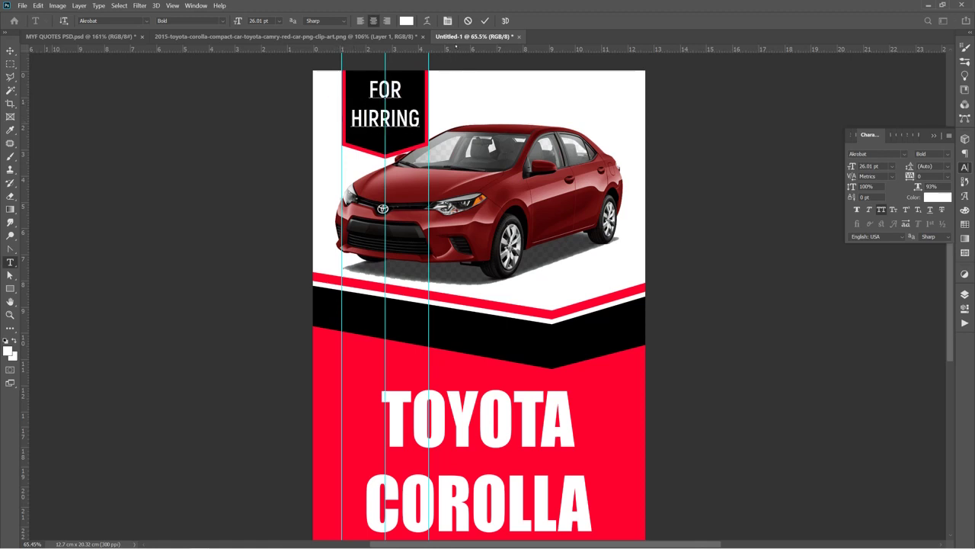
{"action": "key", "text": "ctrl+Return"}
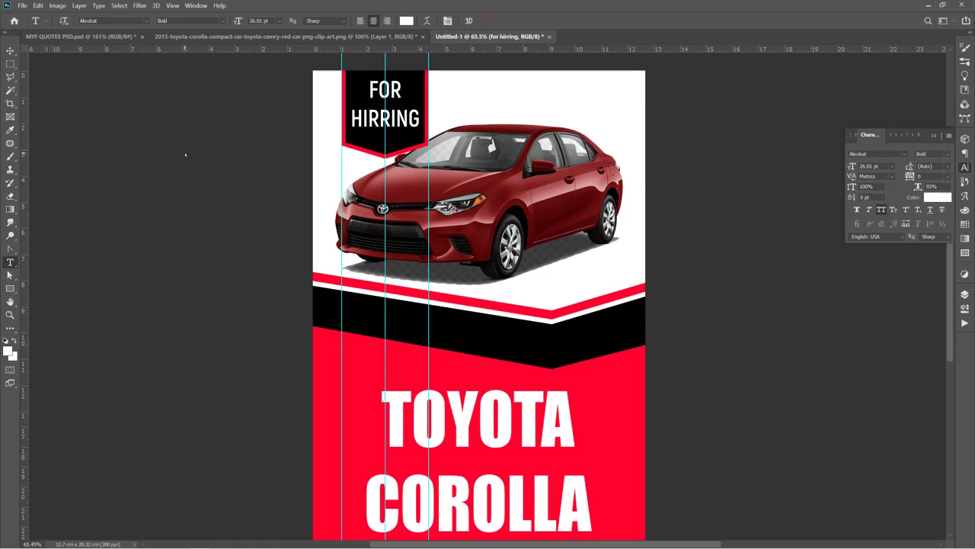
{"action": "key", "text": "v"}
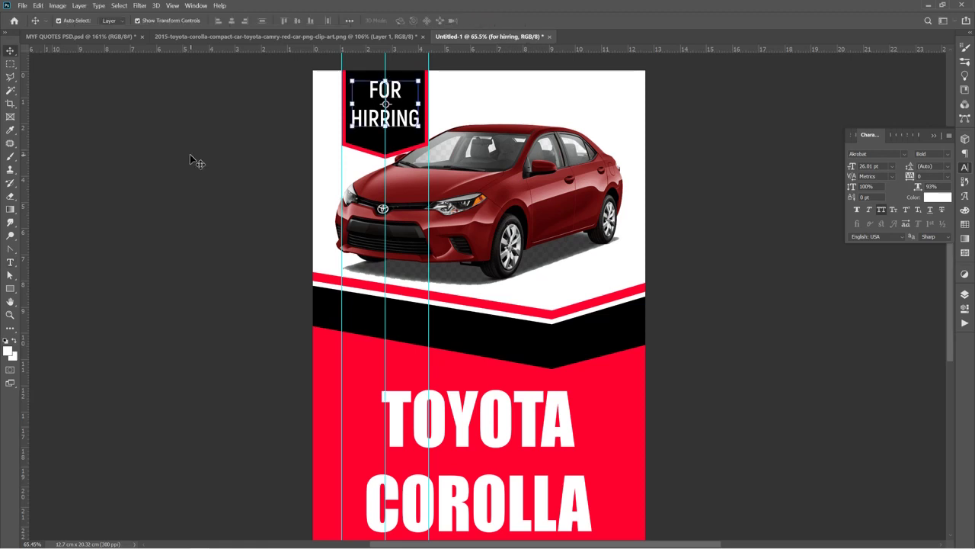
{"action": "left_click", "coordinate": [192, 160]}
Step: Remove the three vertical guides running through the banner from the page
{"action": "scroll", "coordinate": [474, 256], "scroll_direction": "down", "scroll_amount": 1}
{"action": "scroll", "coordinate": [467, 250], "scroll_direction": "down", "scroll_amount": 2}
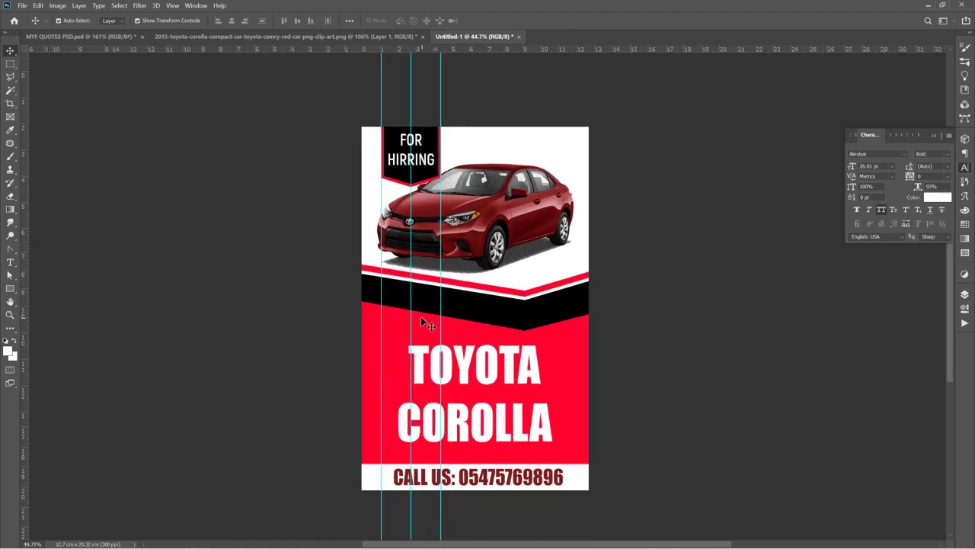
{"action": "left_click_drag", "start_coordinate": [410, 286], "coordinate": [7, 184]}
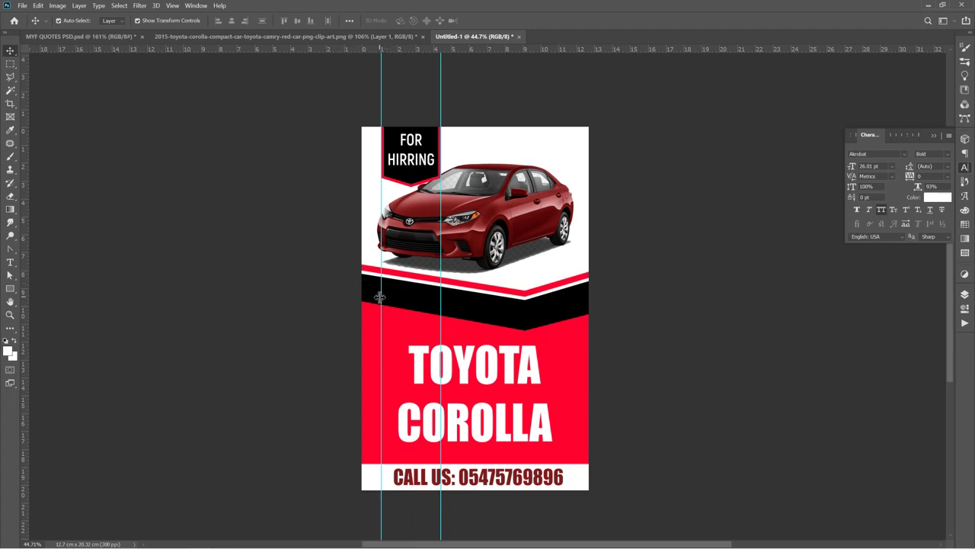
{"action": "left_click_drag", "start_coordinate": [381, 303], "coordinate": [5, 219]}
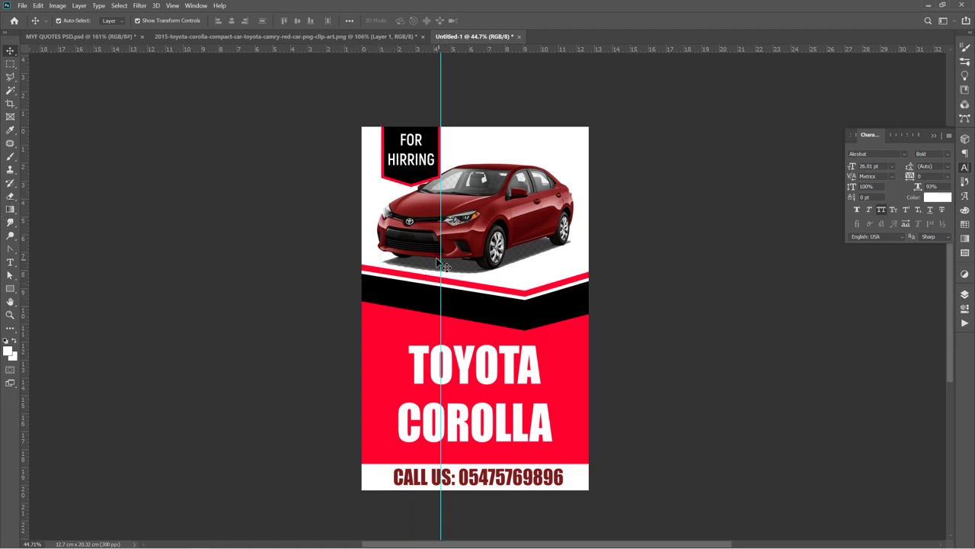
{"action": "left_click_drag", "start_coordinate": [442, 259], "coordinate": [4, 226]}
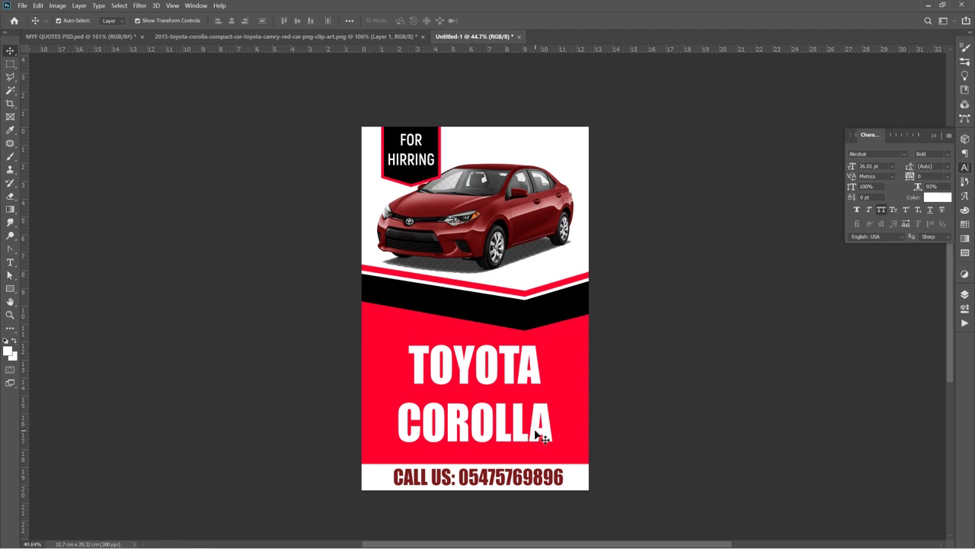
{"action": "scroll", "coordinate": [539, 436], "scroll_direction": "down", "scroll_amount": 1}
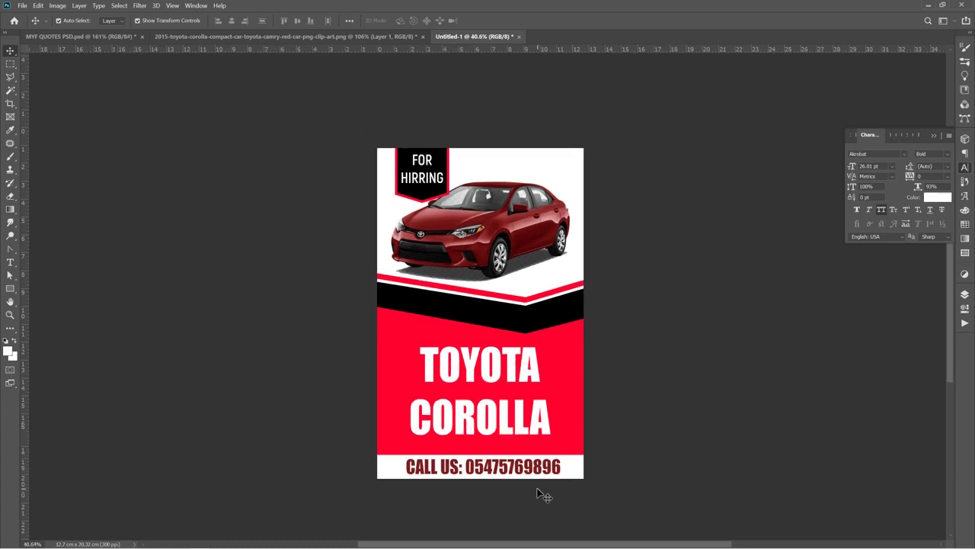
{"action": "scroll", "coordinate": [538, 494], "scroll_direction": "up", "scroll_amount": 1}
{"action": "scroll", "coordinate": [538, 494], "scroll_direction": "down", "scroll_amount": 1}
{"action": "scroll", "coordinate": [547, 451], "scroll_direction": "up", "scroll_amount": 1}
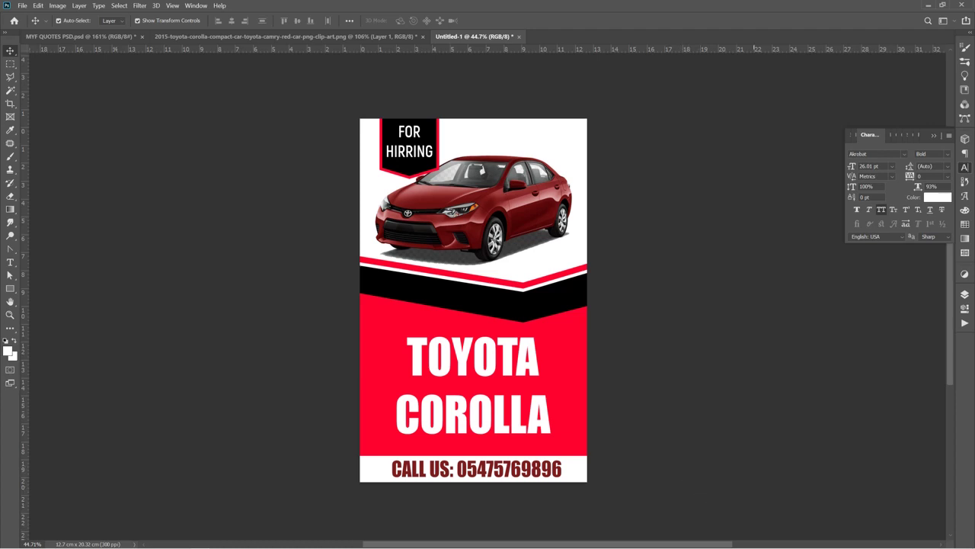
{"action": "left_click", "coordinate": [826, 543]}
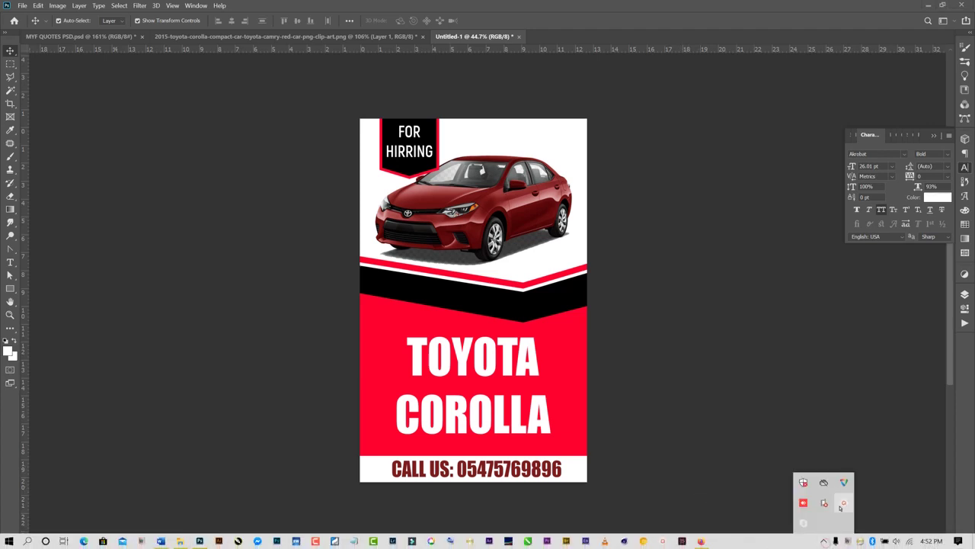